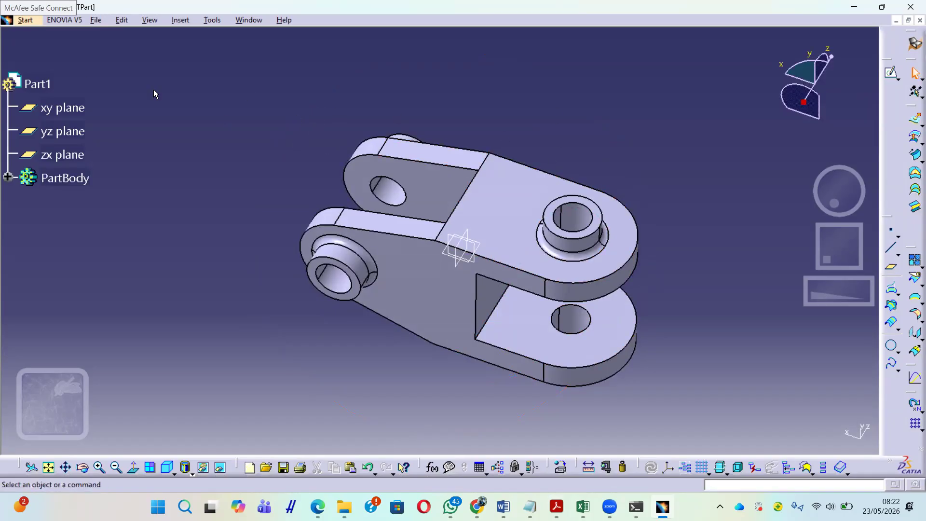
Step: Apply the Steel material from the Metal family of the default catalog to Part1
left_click(38, 84)
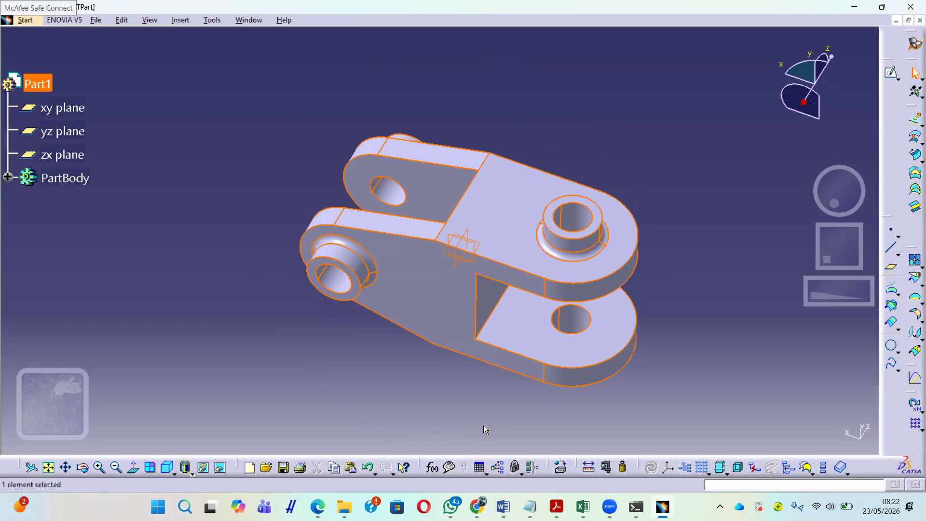
left_click(563, 469)
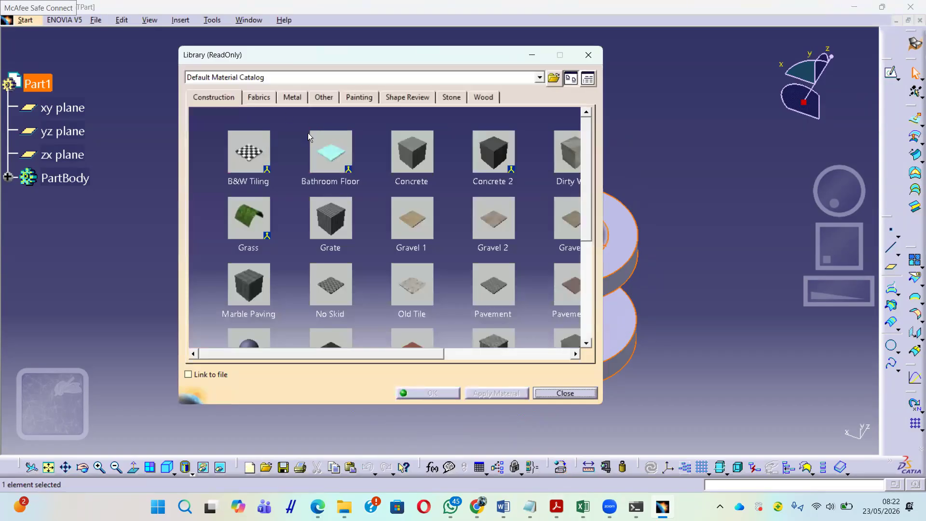
left_click(293, 98)
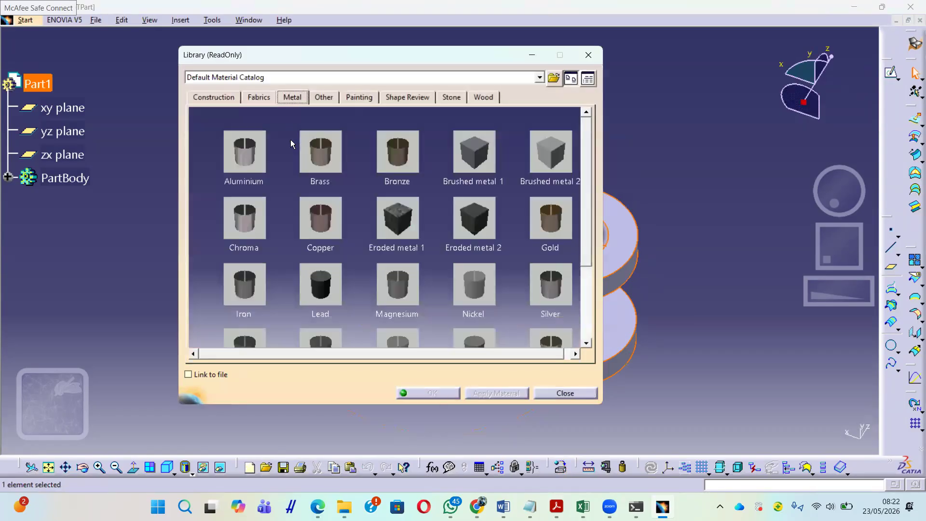
scroll(283, 225, "down", 2)
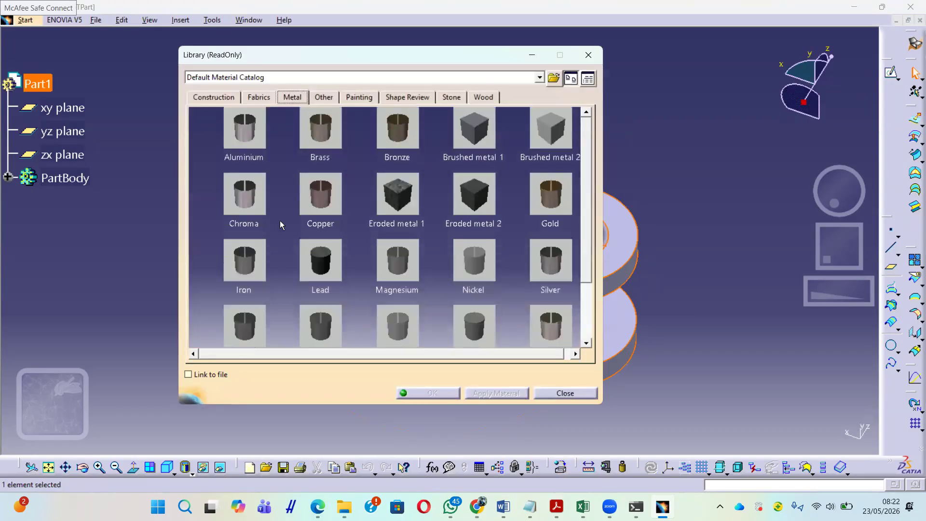
left_click(255, 311)
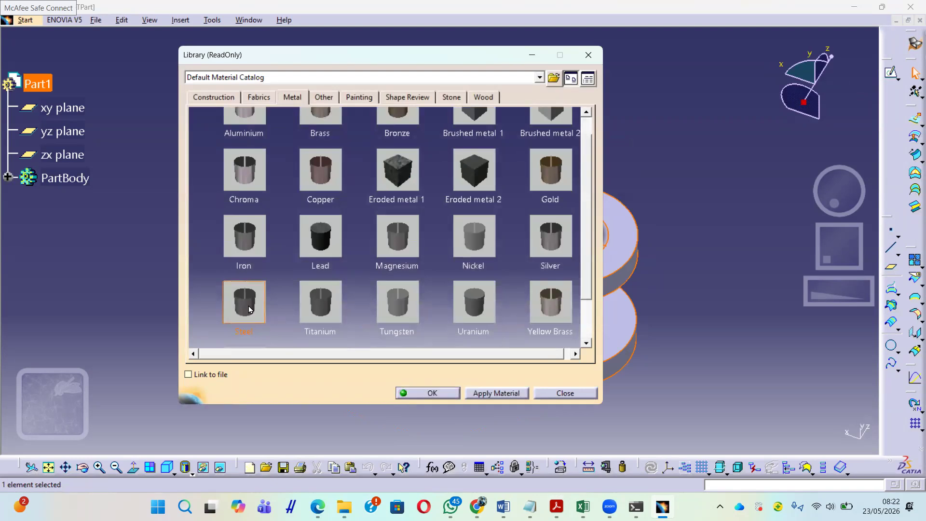
left_click(442, 395)
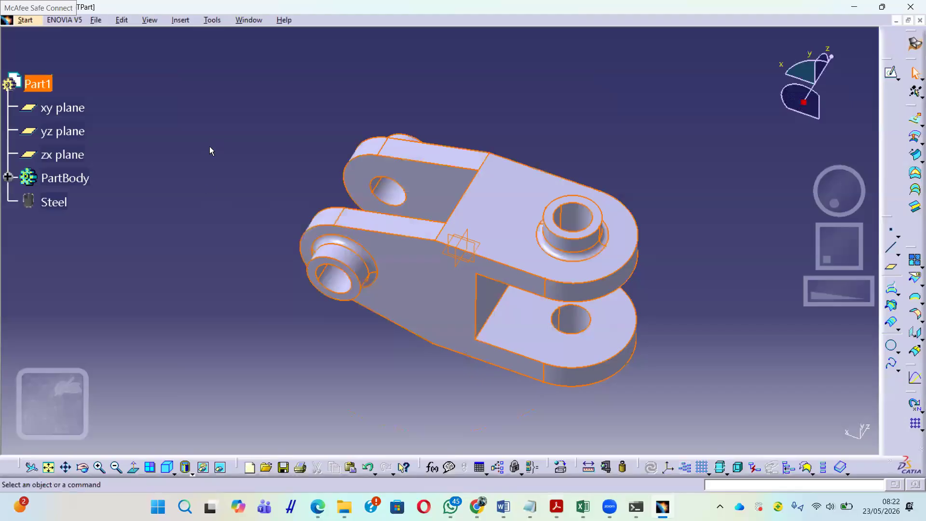
left_click(209, 146)
Step: Open the Steel material's analysis properties and review the available material types, leaving Isotropic Material selected
left_click(72, 202)
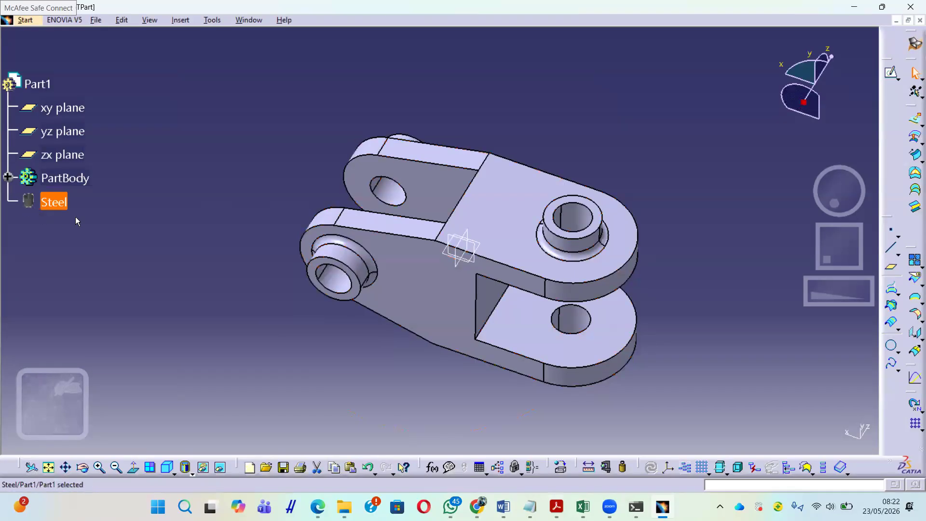
left_click(63, 227)
left_click(59, 205)
double_click(57, 200)
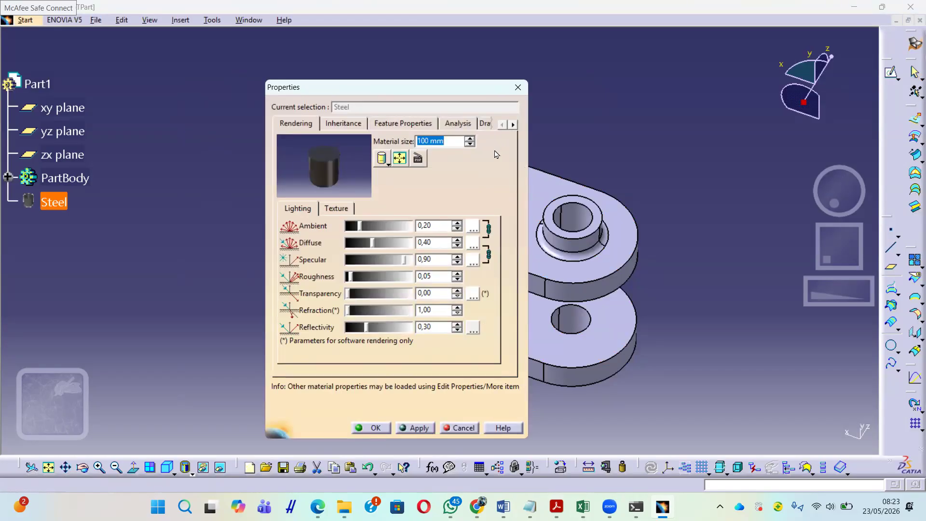
left_click(458, 125)
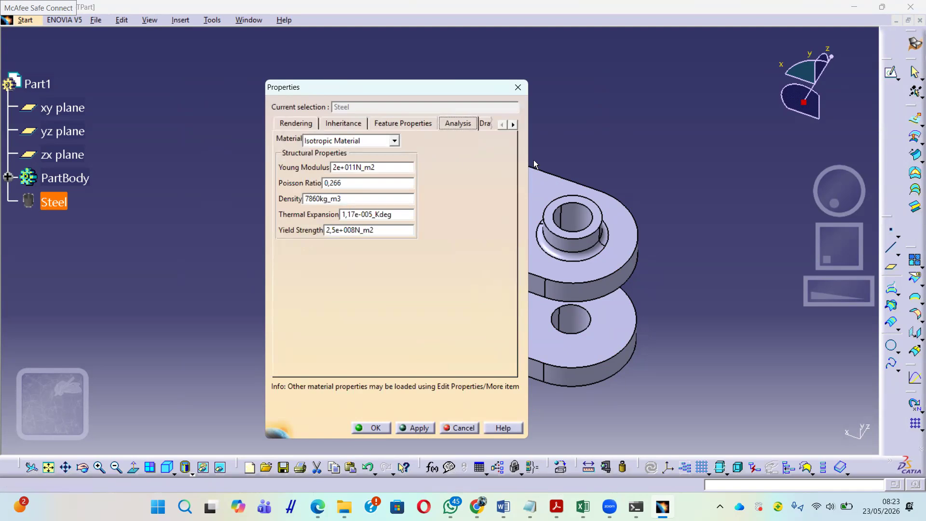
left_click(394, 142)
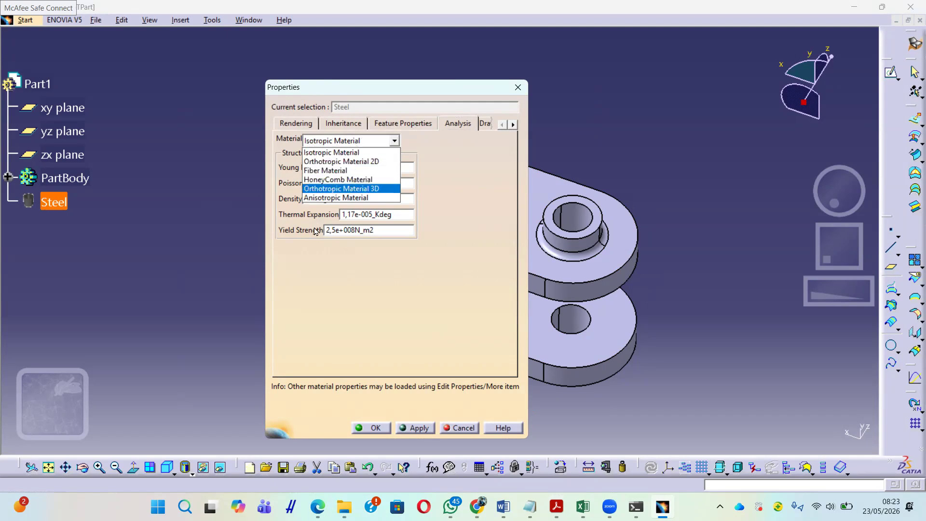
left_click(449, 148)
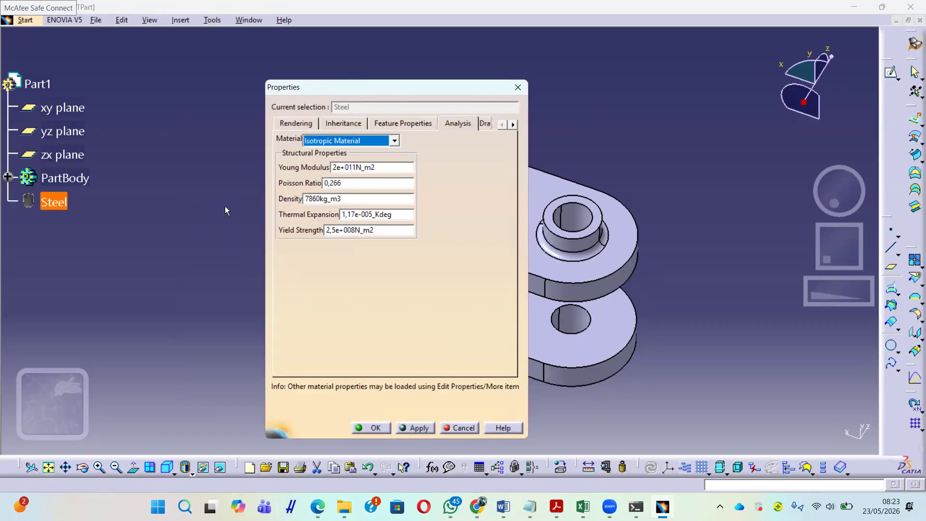
Step: Examine Steel's Young modulus, Poisson ratio, density, yield strength and thermal expansion values
left_click(389, 165)
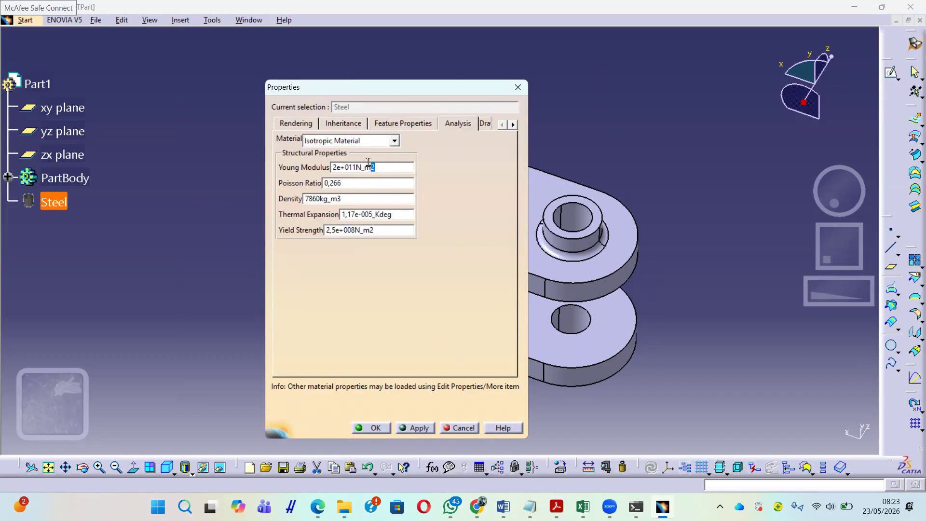
left_click_drag(371, 166, 395, 169)
left_click(395, 169)
left_click_drag(334, 167, 399, 166)
left_click(399, 166)
key("Tab")
left_click(352, 181)
left_click_drag(305, 199, 372, 199)
left_click(353, 201)
left_click_drag(391, 229, 256, 228)
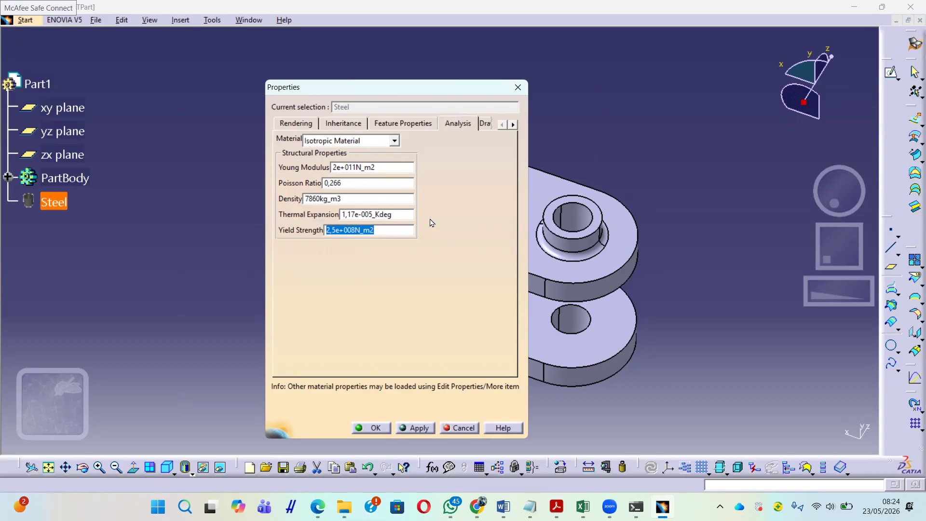
left_click(395, 214)
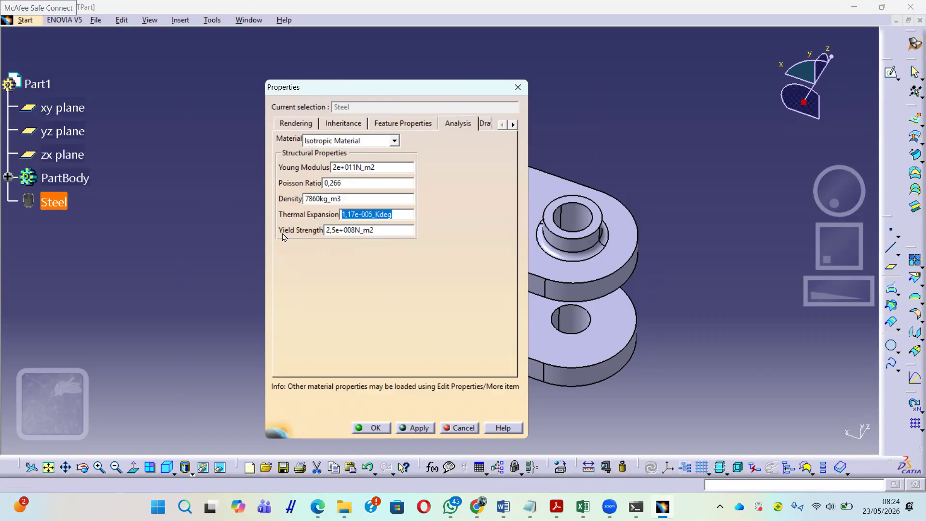
left_click(399, 216)
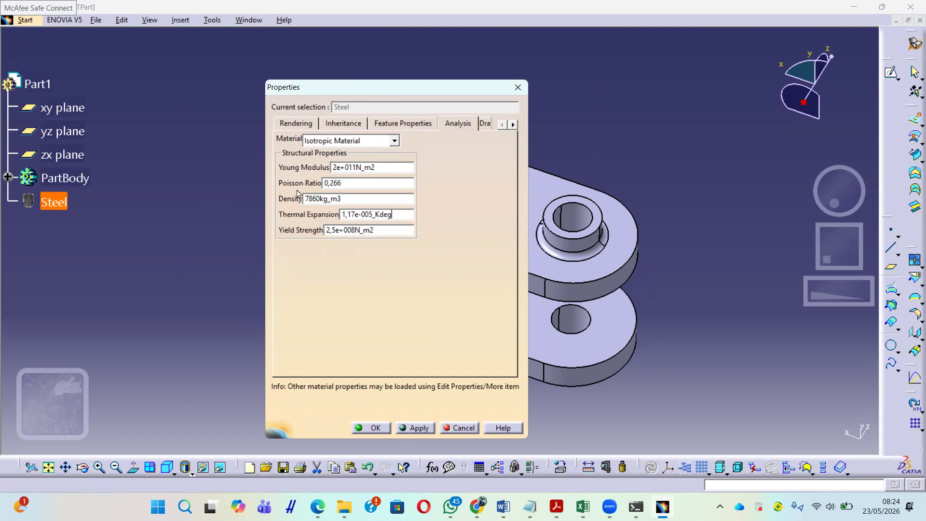
left_click_drag(304, 198, 352, 196)
left_click(351, 196)
Step: Move the Properties dialog off the model and confirm the Steel properties, clearing the selection
left_click_drag(392, 84, 172, 56)
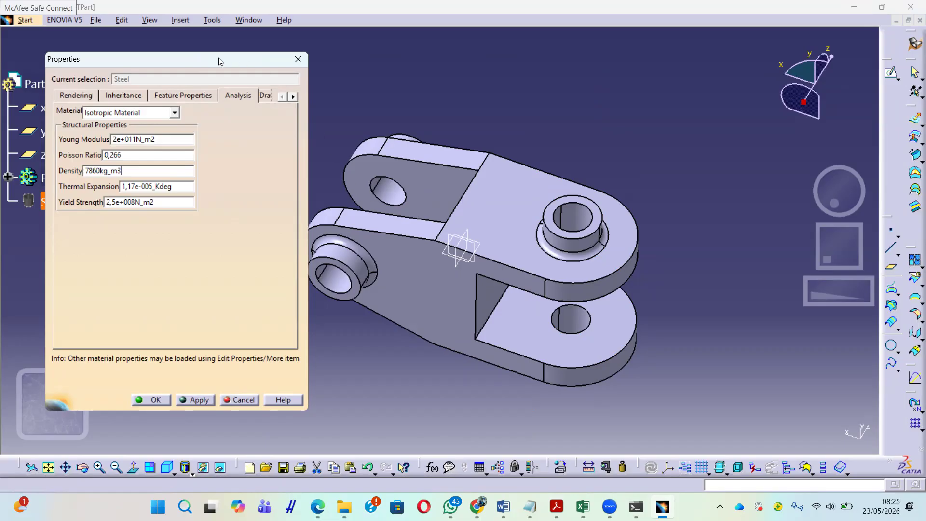
left_click_drag(219, 63, 245, 68)
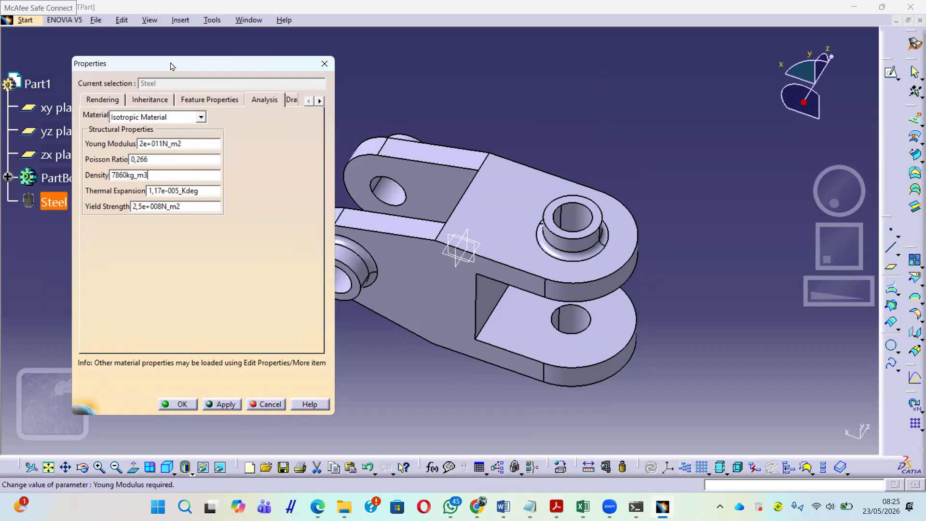
left_click_drag(186, 59, 203, 54)
left_click(195, 400)
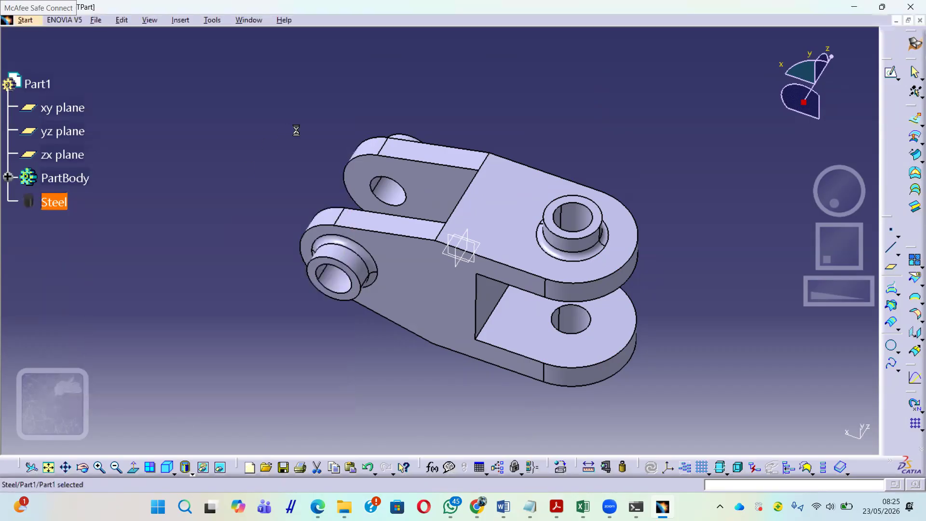
left_click(297, 132)
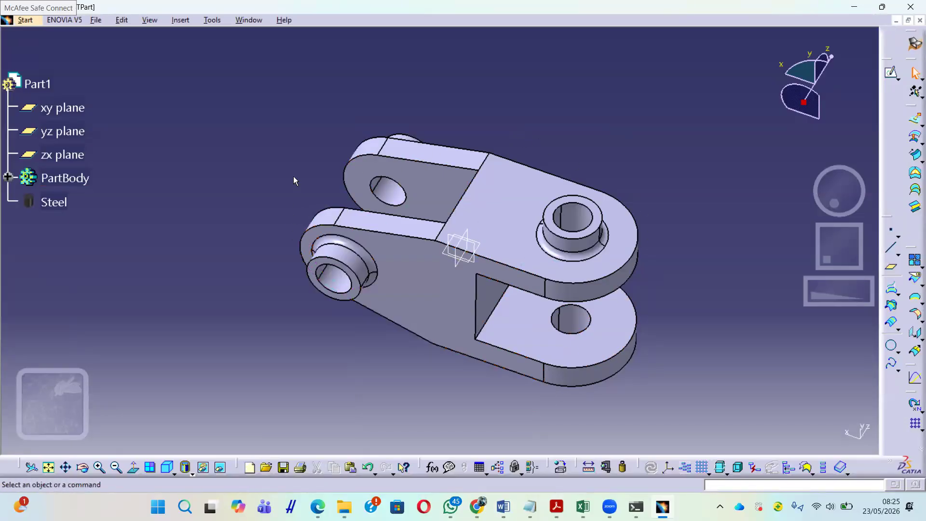
Step: Start Generative Structural Analysis for the part and create a Static Analysis case
scroll(252, 143, "down", 1)
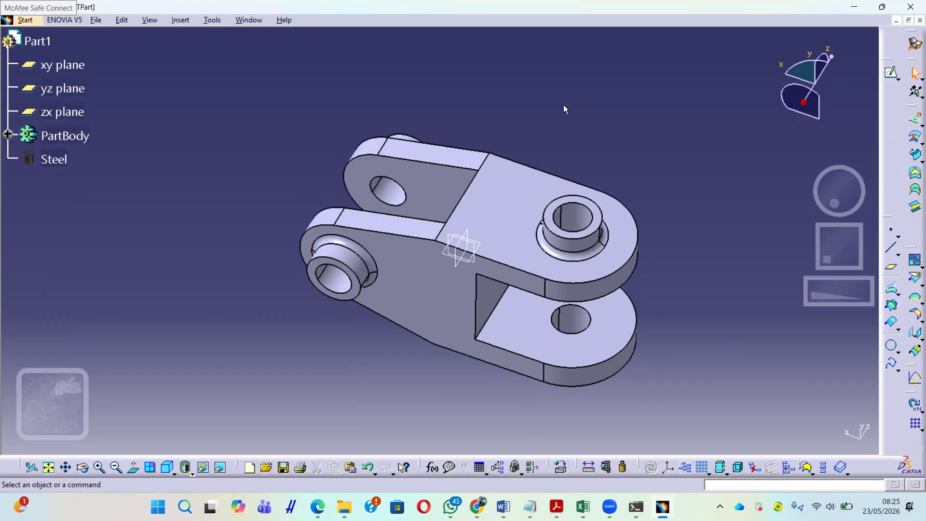
middle_click_drag(453, 387, 438, 352)
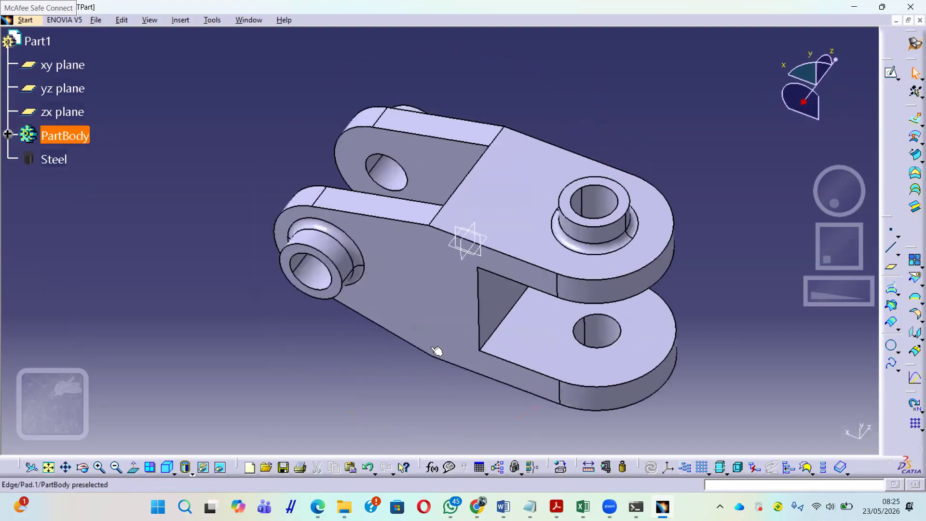
middle_click_drag(582, 83, 590, 98)
left_click(22, 22)
mouse_move(73, 49)
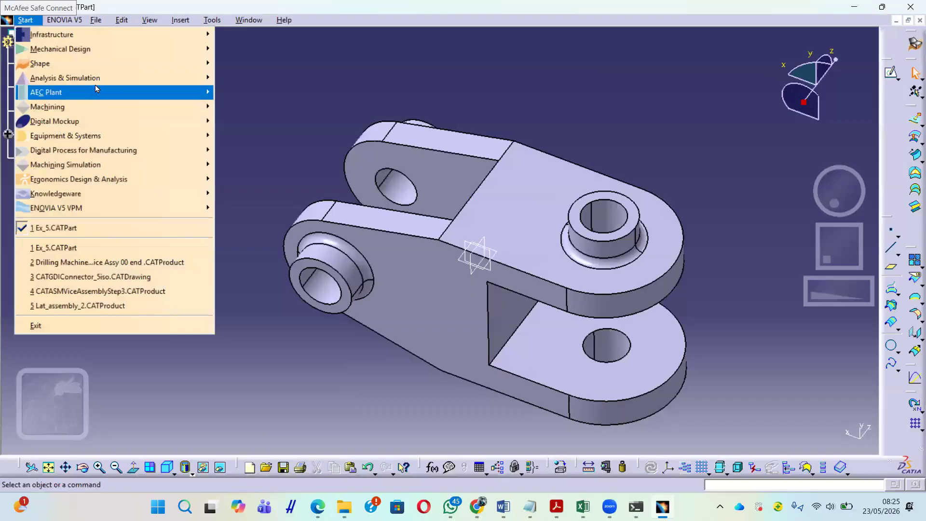
mouse_move(96, 81)
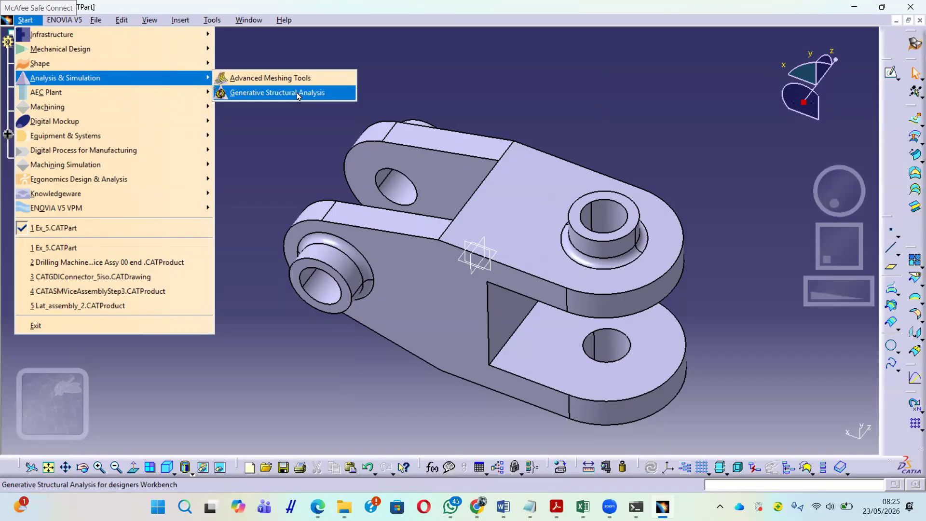
left_click(330, 95)
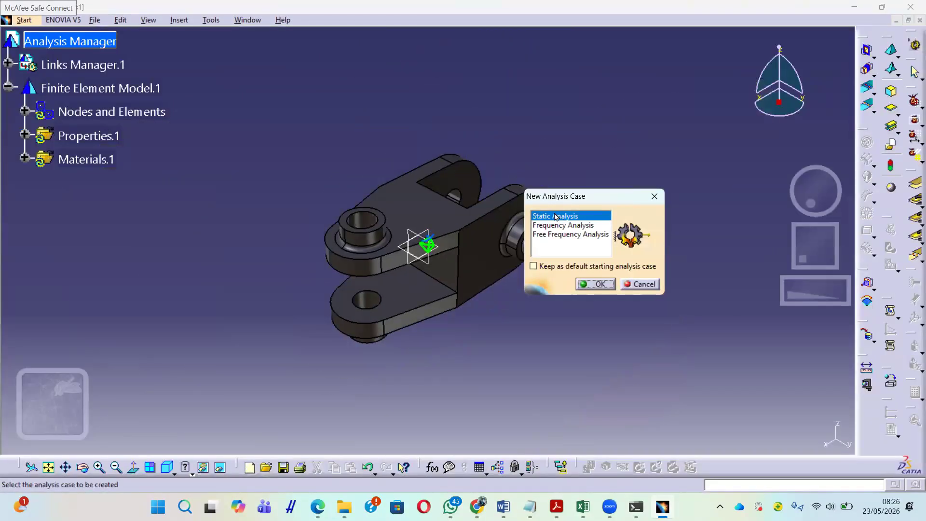
left_click(599, 286)
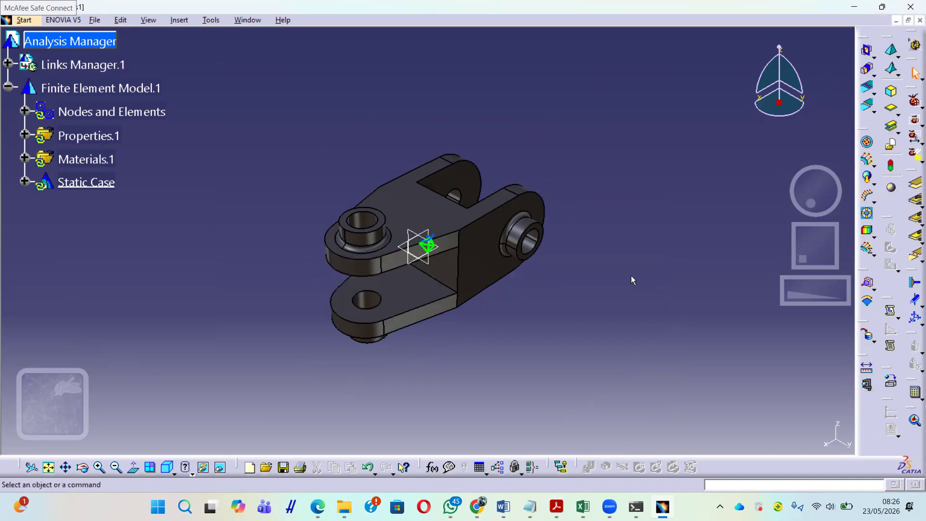
Step: Switch from the analysis document back to Ex_5.CATPart and zoom out to show the whole clevis part
middle_click_drag(582, 270, 569, 316)
left_click(248, 20)
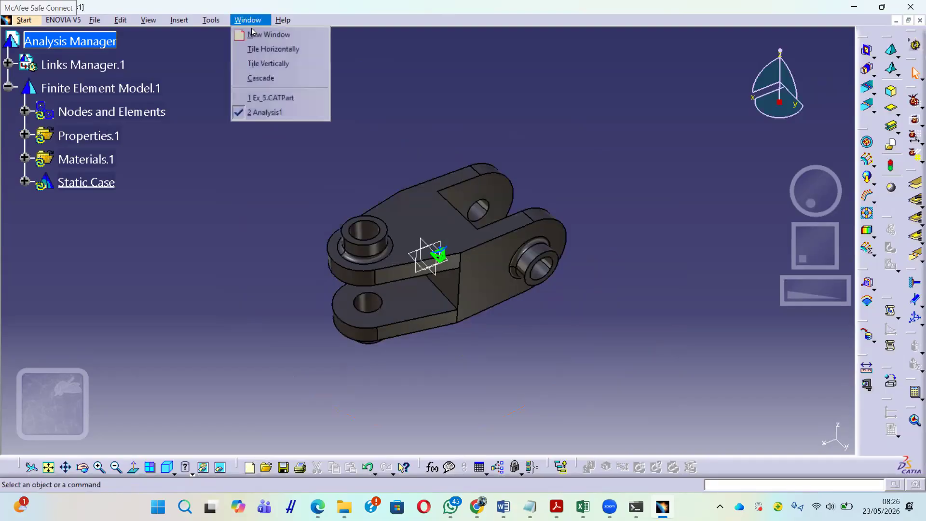
left_click(323, 95)
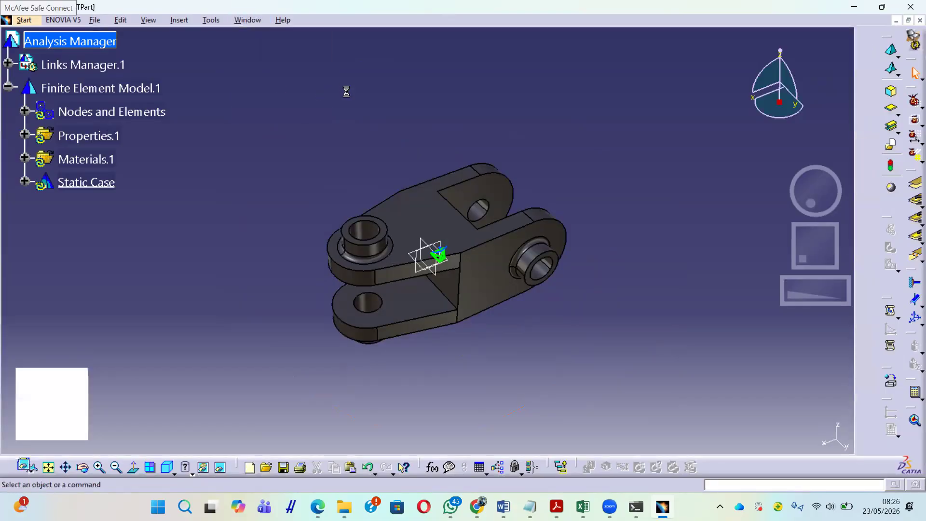
middle_click_drag(670, 158, 637, 259, "ctrl")
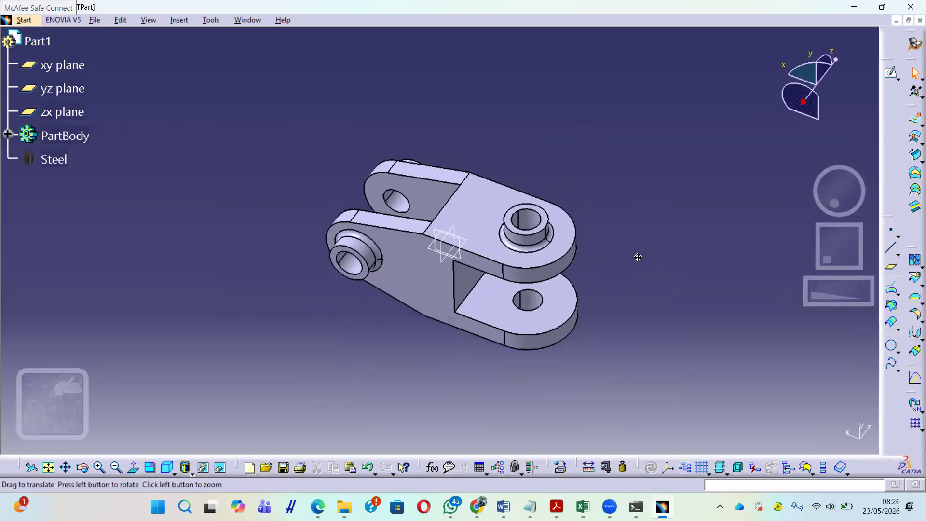
Step: Capture an image of a rectangular area around the whole part, copy it to the clipboard, and close the preview
left_click(174, 20)
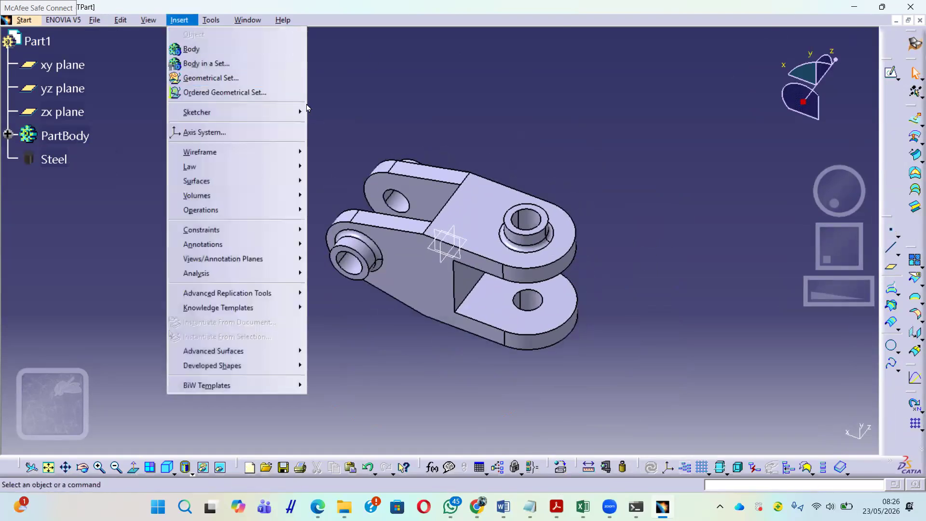
mouse_move(211, 20)
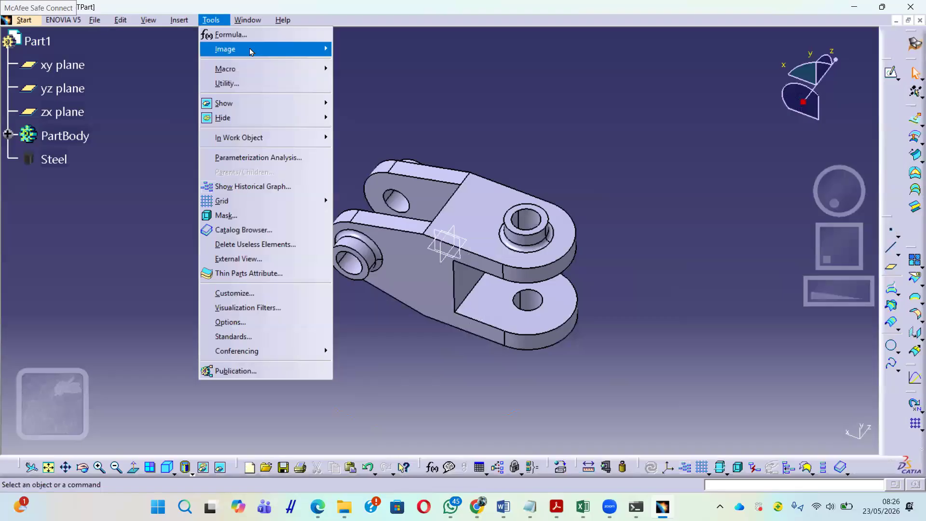
mouse_move(248, 48)
left_click(382, 51)
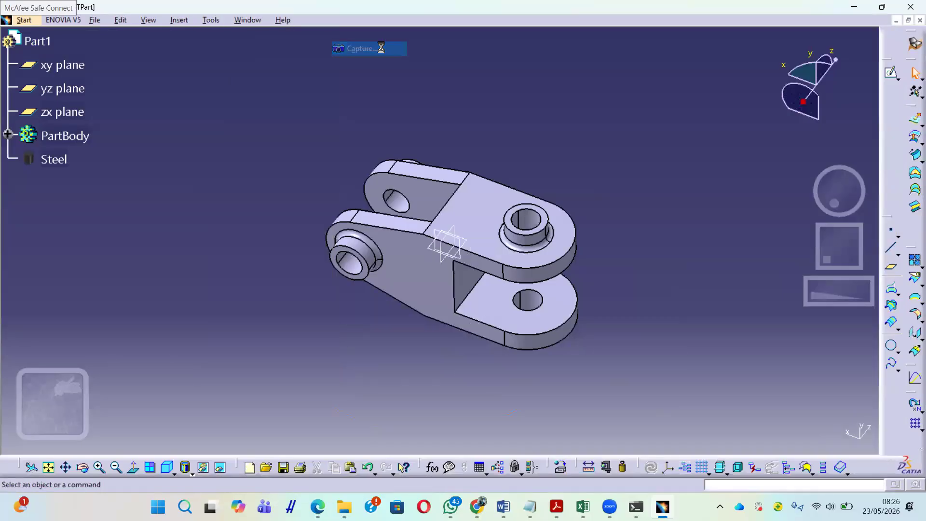
left_click(581, 418)
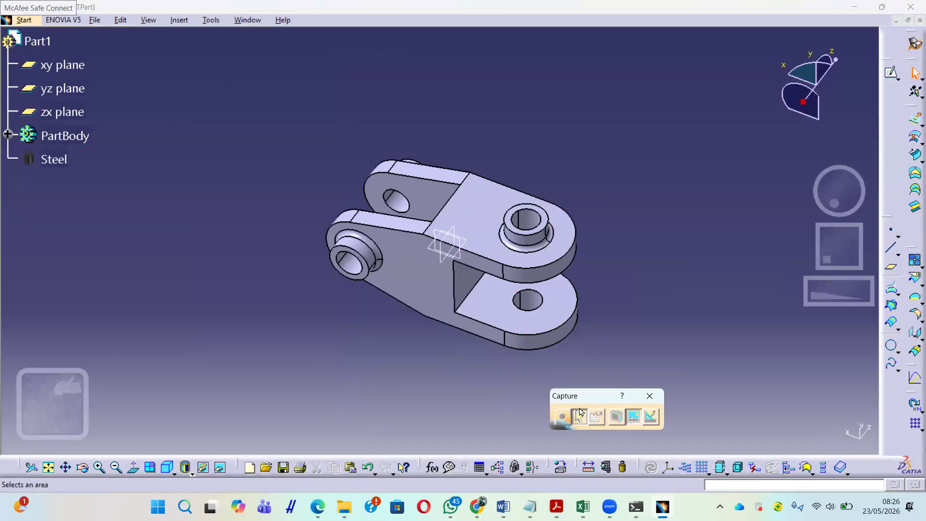
left_click_drag(297, 131, 608, 373)
left_click(562, 417)
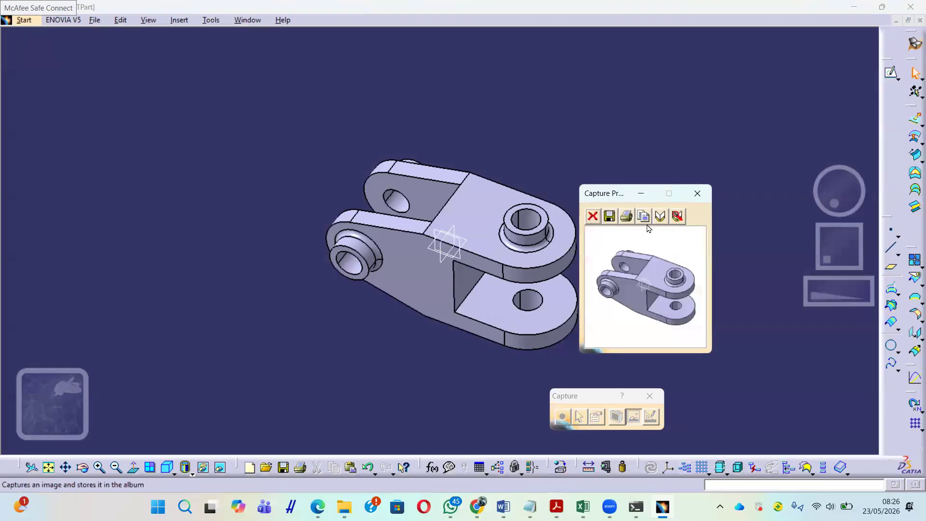
left_click(644, 216)
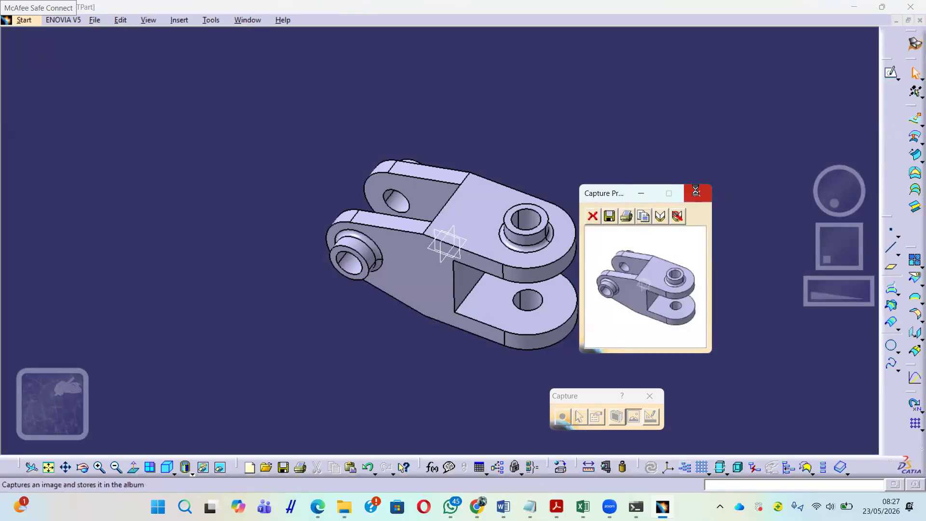
left_click(697, 193)
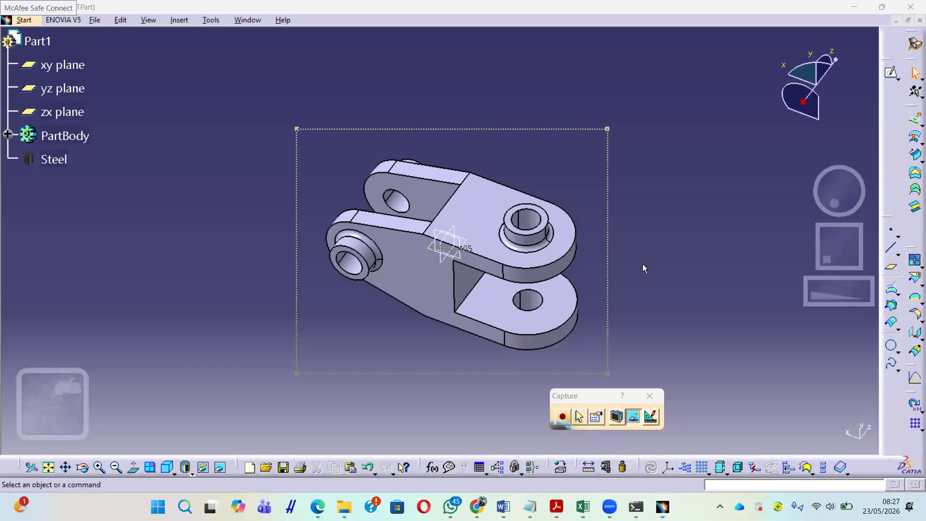
Step: Open Paint, paste the captured part image, shrink it to about 529 × 430 px, and place it mid-canvas
key("super")
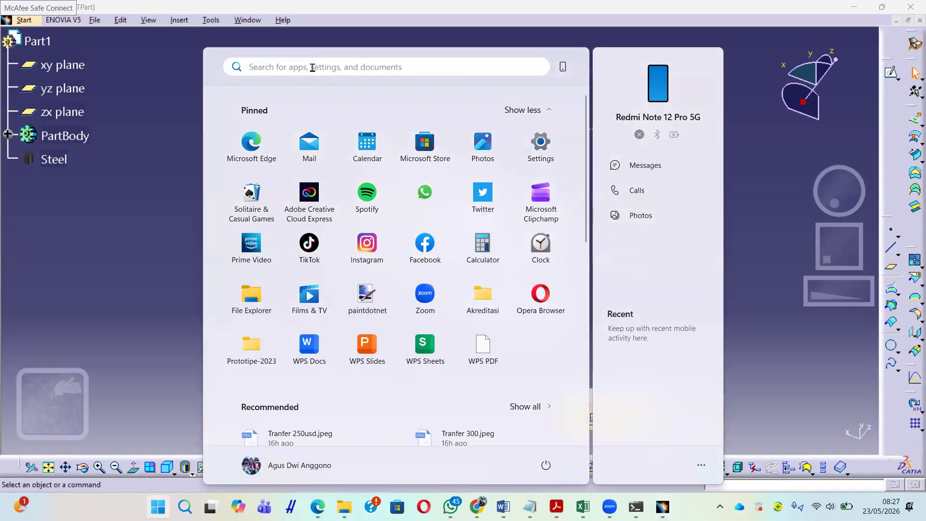
type("pain")
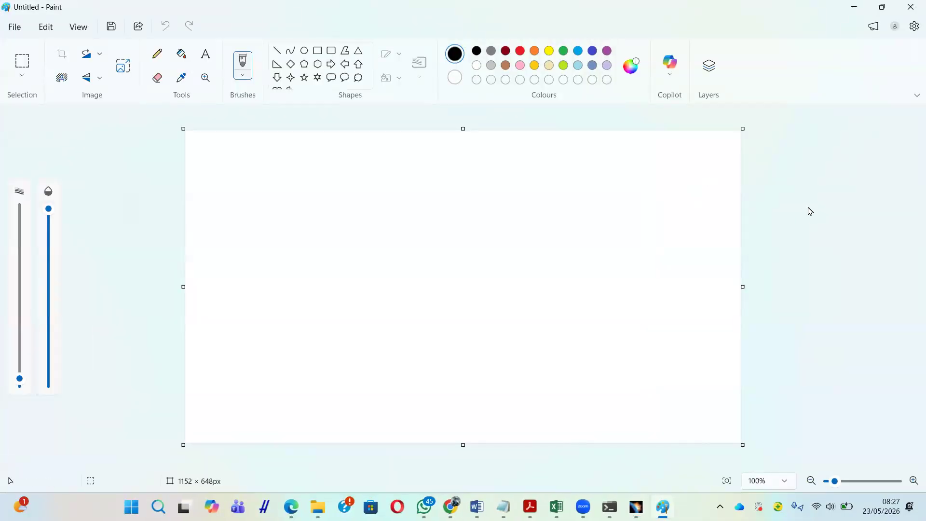
key("ctrl+v")
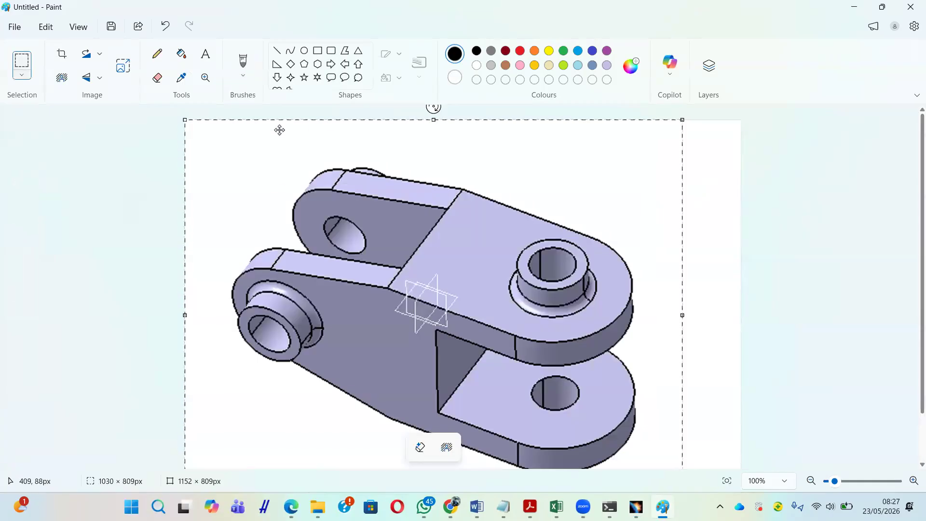
left_click_drag(185, 120, 428, 304)
left_click_drag(579, 307, 503, 192)
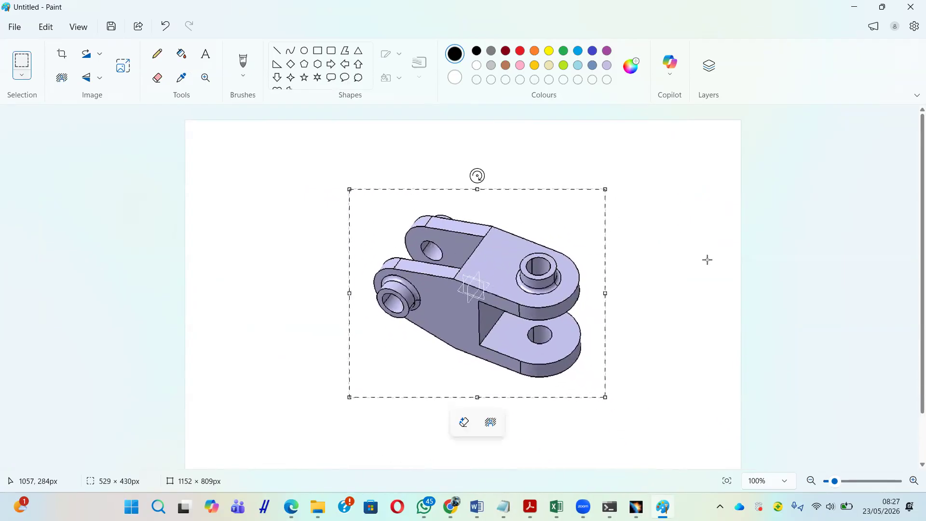
left_click(672, 247)
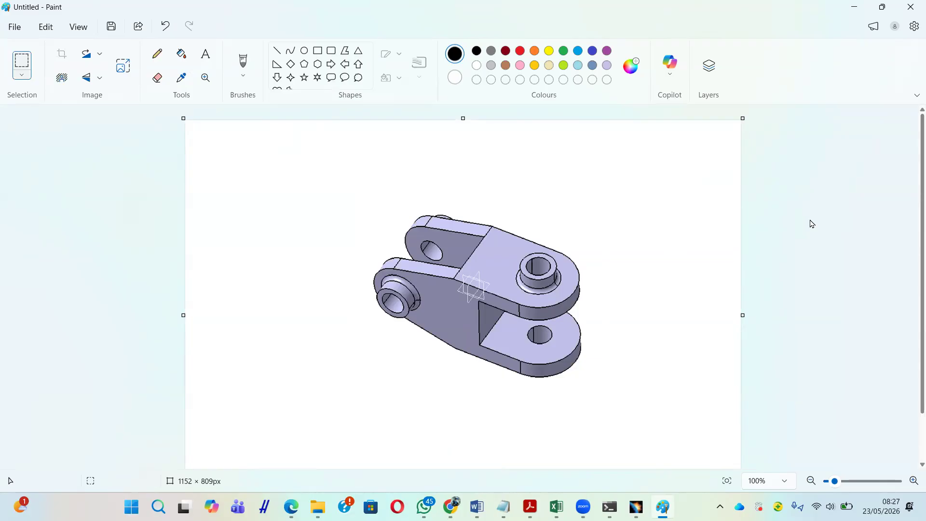
Step: Sketch pins with the pencil through the holes of both lug pairs, extending beyond the outer faces of the part
key("p")
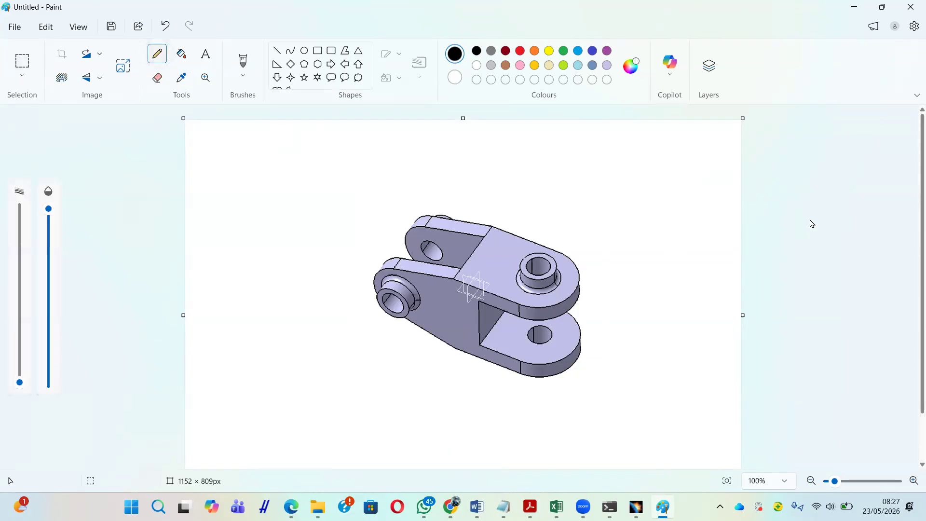
mouse_move(379, 304)
left_mouse_down()
mouse_move(333, 350)
mouse_move(351, 369)
mouse_move(398, 302)
left_mouse_up()
mouse_move(404, 269)
left_mouse_down()
mouse_move(483, 172)
mouse_move(477, 207)
mouse_move(464, 220)
left_mouse_up()
mouse_move(535, 269)
left_mouse_down()
mouse_move(533, 183)
mouse_move(556, 163)
mouse_move(536, 181)
mouse_move(560, 241)
mouse_move(556, 270)
left_mouse_up()
left_click_drag(524, 376, 525, 445)
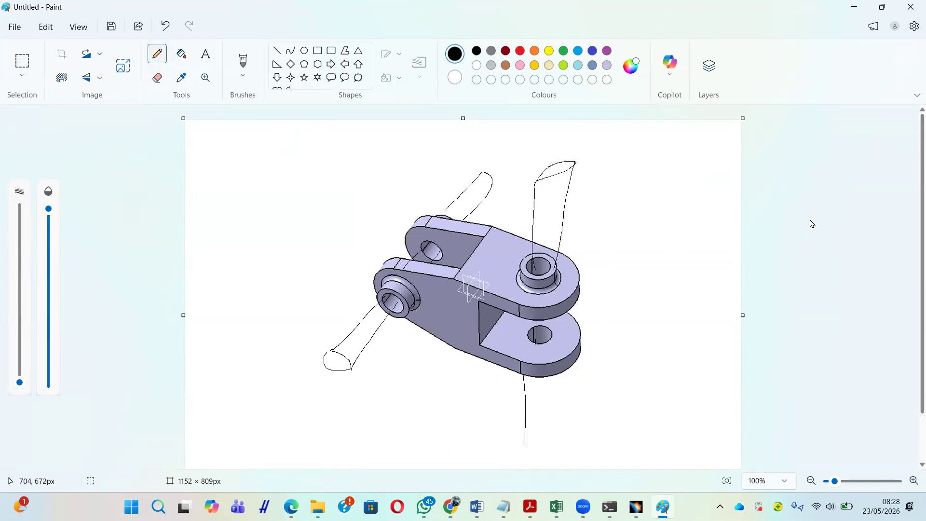
mouse_move(559, 376)
left_mouse_down()
mouse_move(556, 449)
mouse_move(519, 448)
left_mouse_up()
Step: Draw three short fixing lines at each end of the slanted pin to mark it as held
left_click_drag(335, 322, 313, 386)
mouse_move(339, 350)
left_mouse_down()
mouse_move(318, 389)
mouse_move(330, 407)
left_mouse_up()
left_click_drag(363, 357, 354, 392)
left_click_drag(484, 152, 474, 176)
left_click_drag(499, 159, 486, 181)
left_click_drag(512, 170, 495, 199)
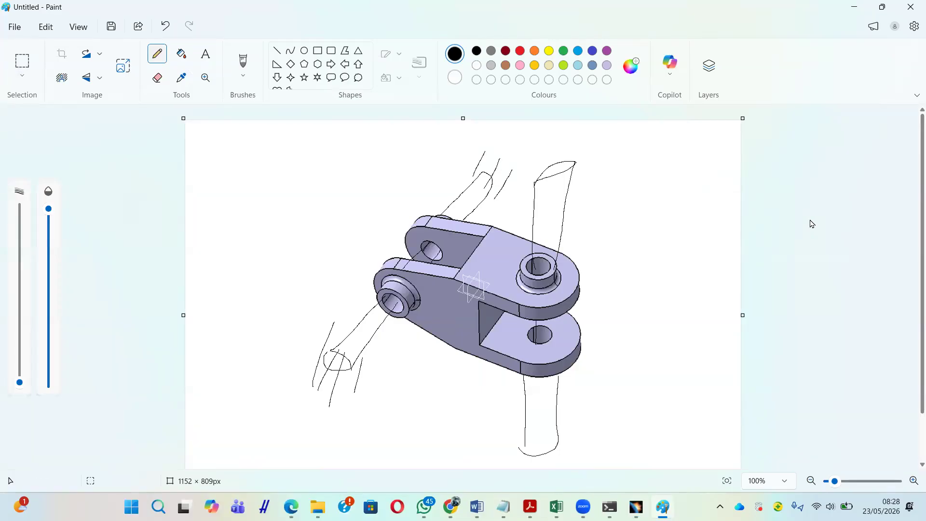
Step: Draw a rightward force arrow from each end of the vertical pin and label both arrows F
mouse_move(551, 209)
left_mouse_down()
mouse_move(677, 221)
mouse_move(661, 238)
left_mouse_up()
mouse_move(548, 407)
left_mouse_down()
mouse_move(635, 421)
mouse_move(617, 436)
left_mouse_up()
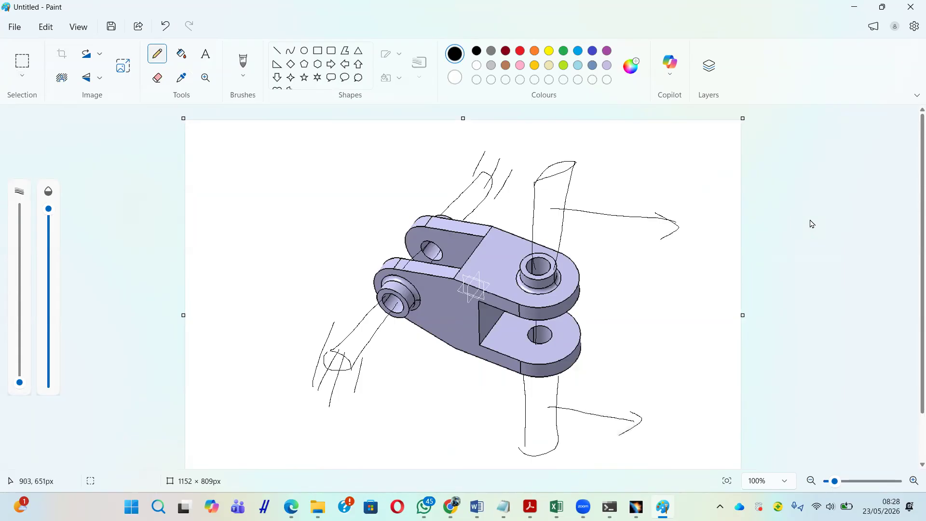
mouse_move(682, 171)
left_mouse_down()
mouse_move(654, 203)
mouse_move(678, 188)
left_mouse_up()
left_click_drag(664, 351, 636, 392)
left_click_drag(641, 368, 666, 364)
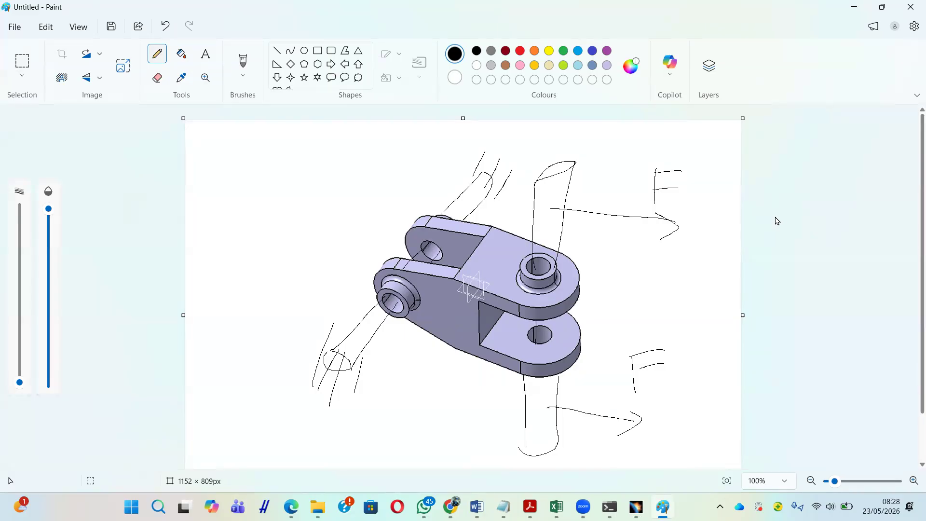
Step: Circle the two lugs on the held pin and the two lugs on the loaded pin
mouse_move(400, 244)
left_mouse_down()
mouse_move(360, 290)
mouse_move(405, 261)
mouse_move(375, 251)
left_mouse_up()
mouse_move(429, 197)
left_mouse_down()
mouse_move(415, 206)
mouse_move(461, 223)
mouse_move(422, 201)
left_mouse_up()
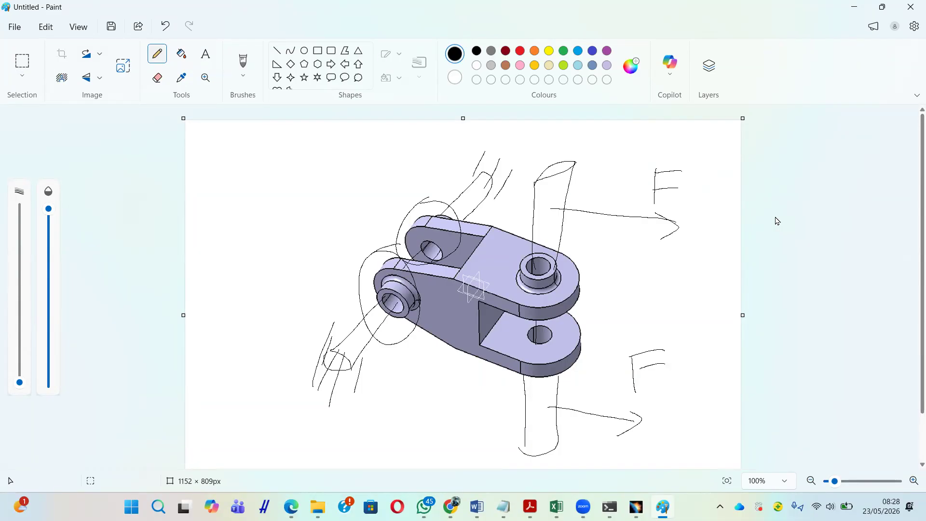
mouse_move(590, 256)
left_mouse_down()
mouse_move(536, 252)
mouse_move(574, 266)
left_mouse_up()
mouse_move(585, 344)
left_mouse_down()
mouse_move(541, 330)
mouse_move(593, 384)
mouse_move(545, 340)
left_mouse_up()
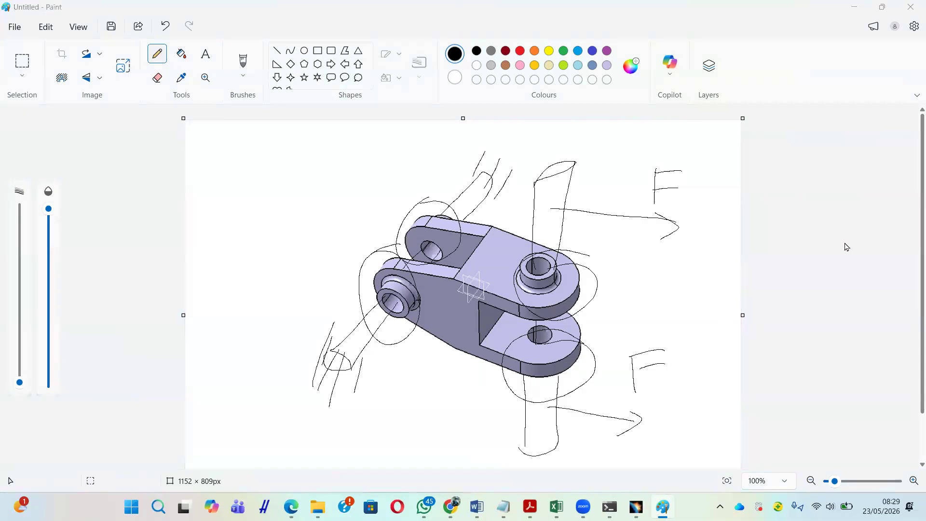
Step: Return to CATIA, close the Capture toolbar, and switch to the Analysis1 document with the part turned like the sketch
key("alt+Tab")
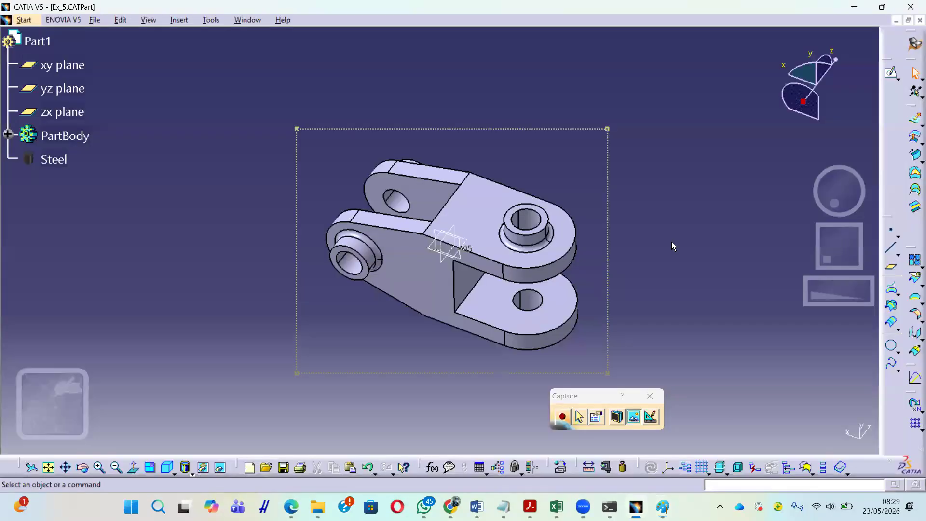
left_click(649, 395)
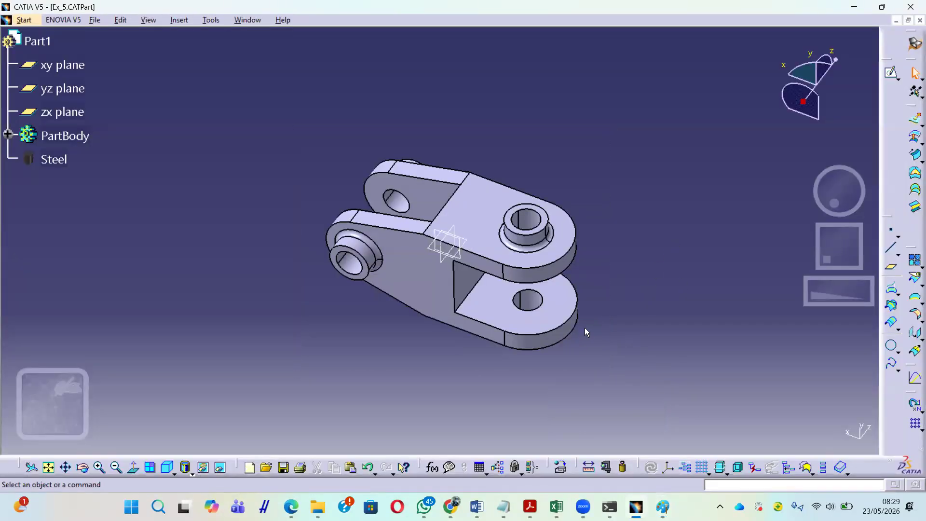
left_click(247, 20)
left_click(309, 112)
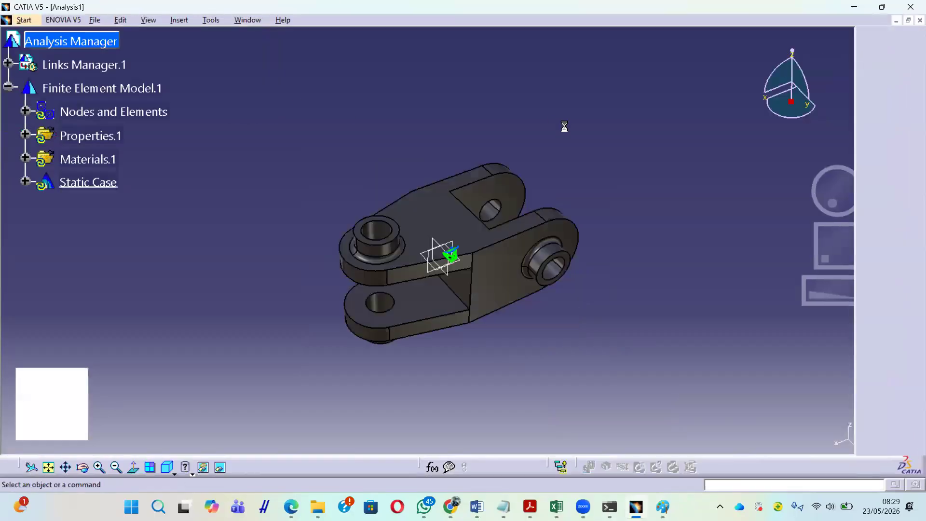
middle_click_drag(301, 305, 592, 181)
scroll(667, 166, "up", 1)
scroll(688, 160, "down", 1)
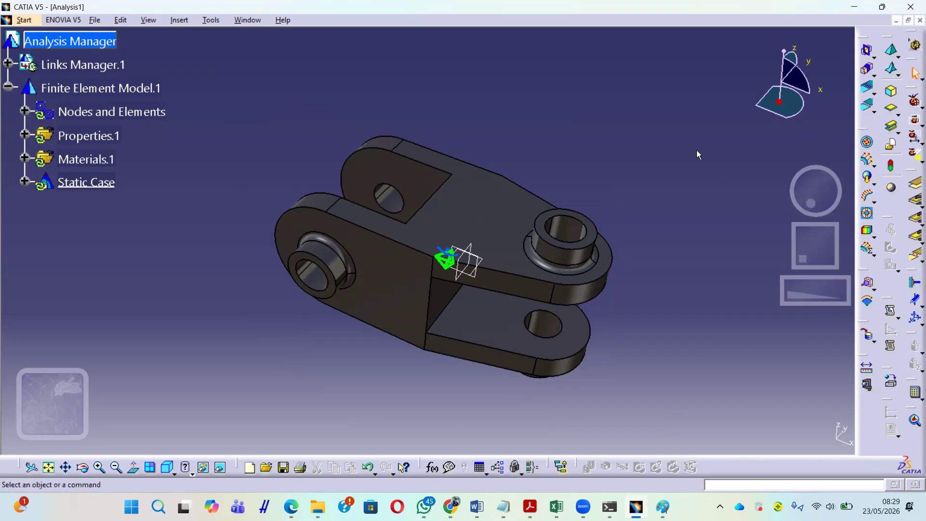
Step: Switch to 11-FEM-Introduction.pdf and review the slides on FEM procedures, nodes and degrees of freedom, and line, surface and axisymmetric elements
key("alt+Tab")
key("alt+Tab")
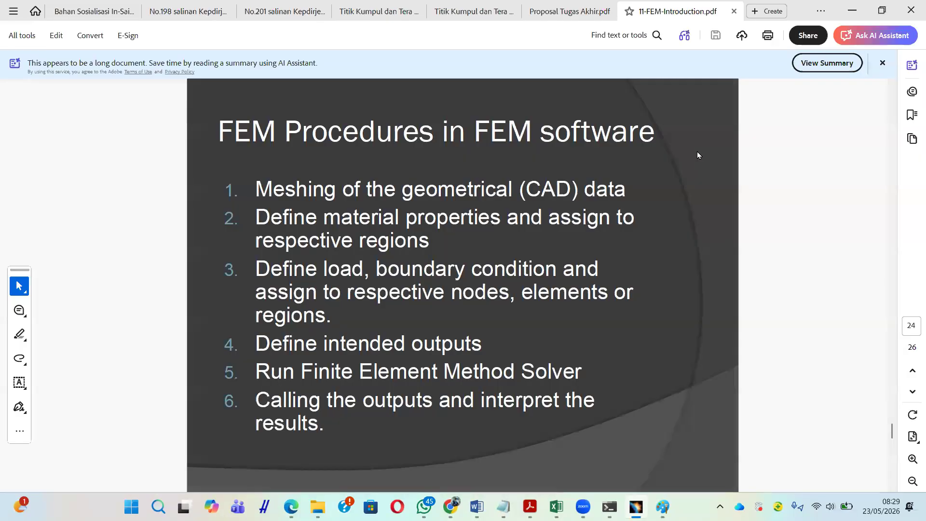
scroll(696, 149, "up", 5)
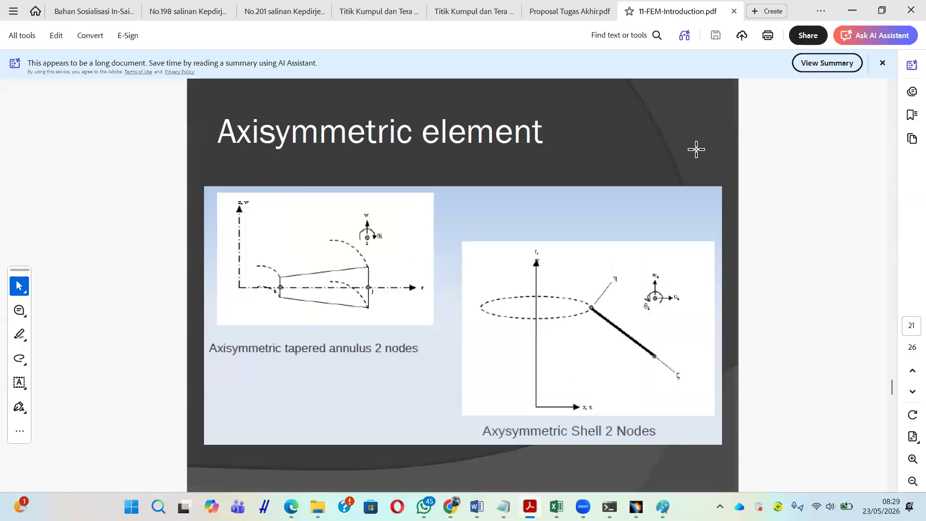
scroll(696, 150, "up", 6)
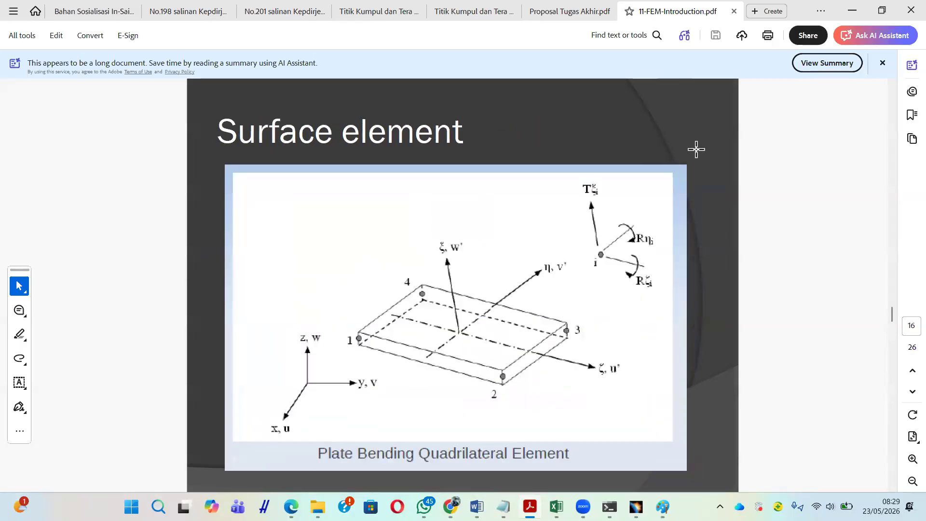
scroll(696, 149, "up", 5)
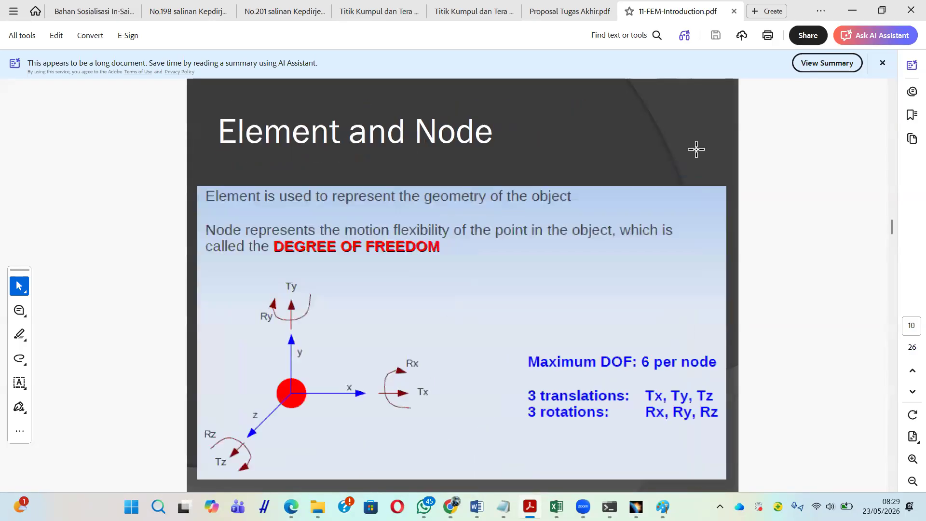
scroll(696, 149, "up", 4)
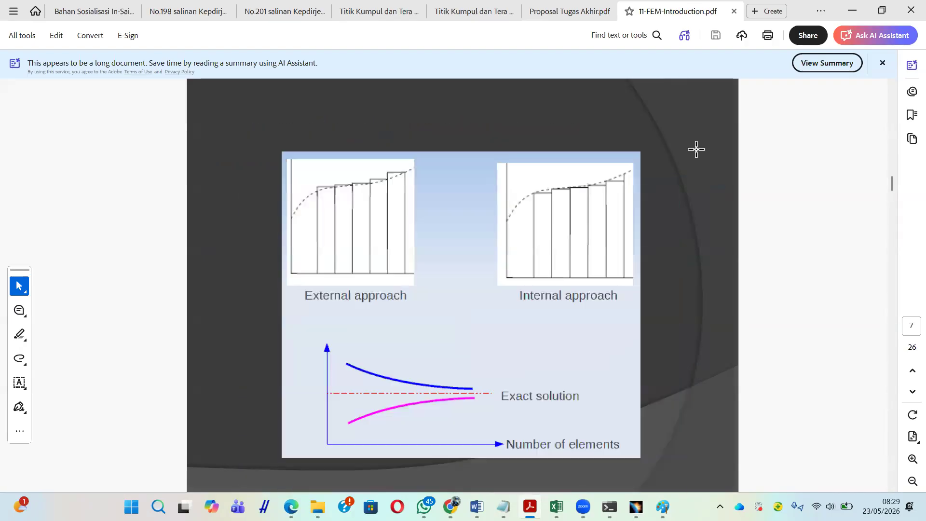
scroll(697, 150, "down", 9)
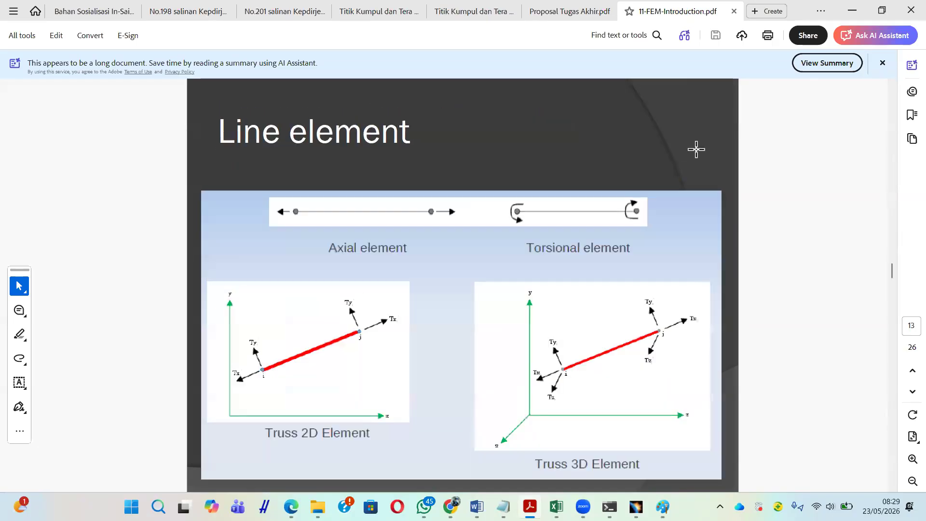
scroll(697, 150, "up", 1)
scroll(696, 150, "down", 1)
scroll(696, 149, "up", 1)
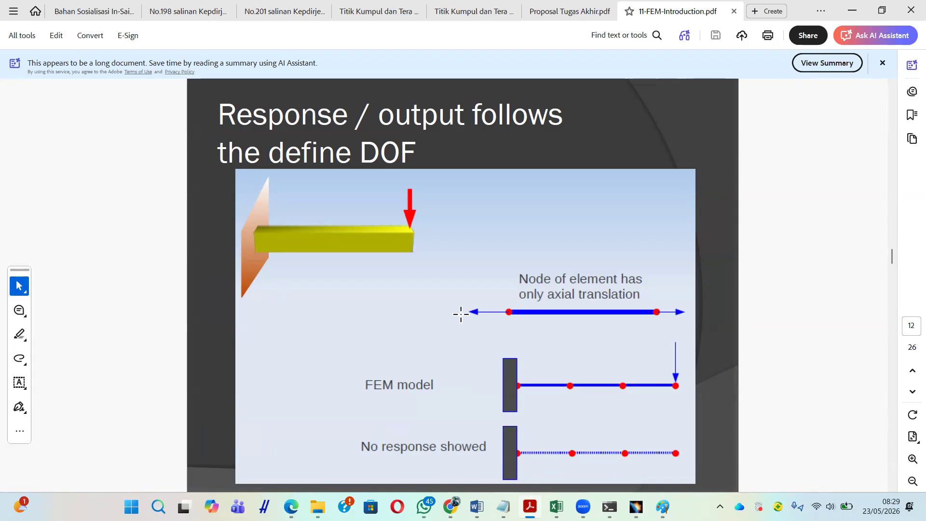
scroll(461, 314, "down", 5)
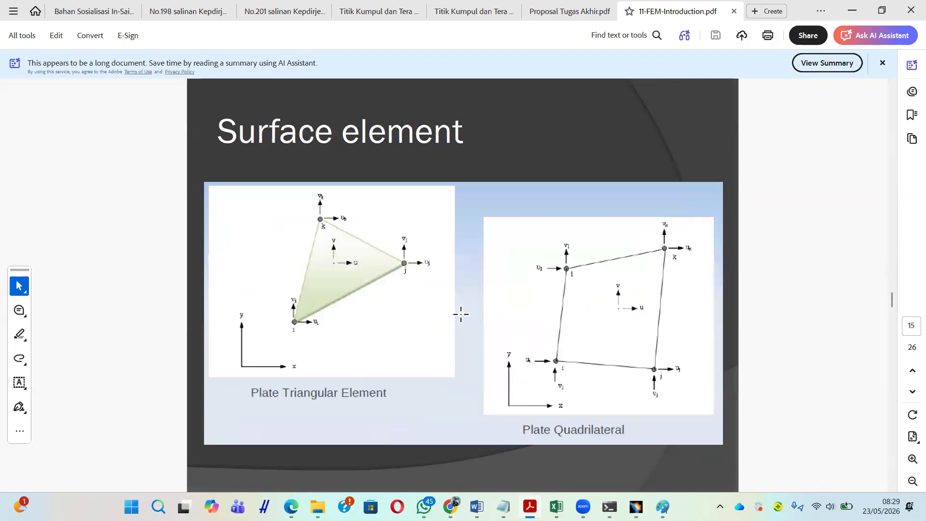
scroll(461, 314, "down", 5)
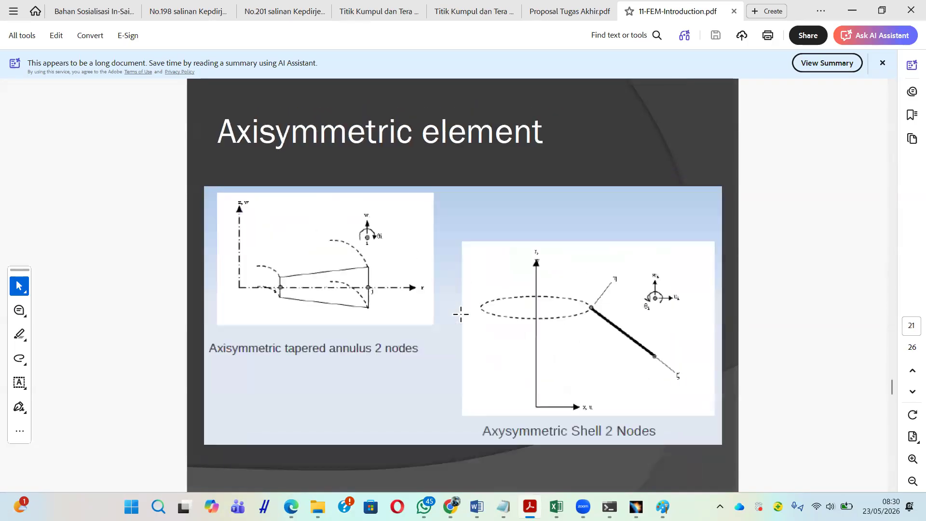
scroll(461, 314, "down", 4)
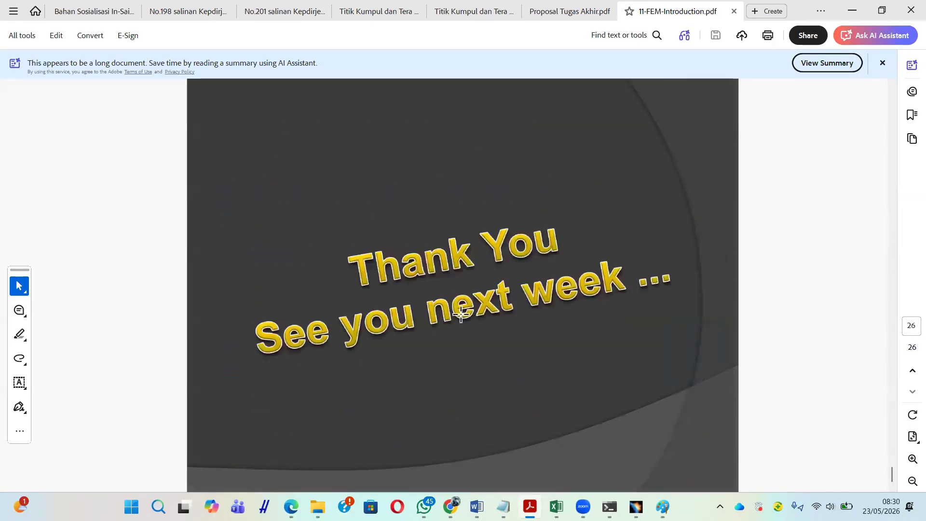
scroll(461, 314, "up", 6)
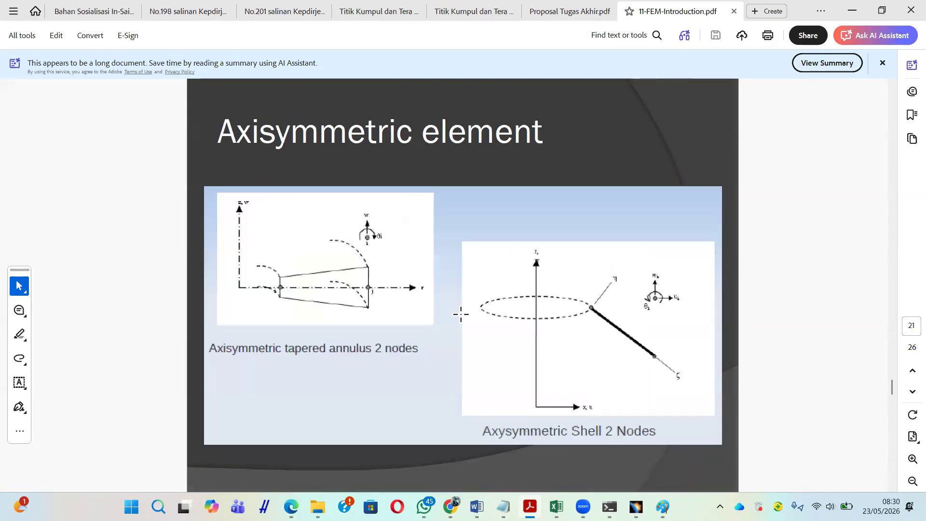
scroll(461, 314, "up", 2)
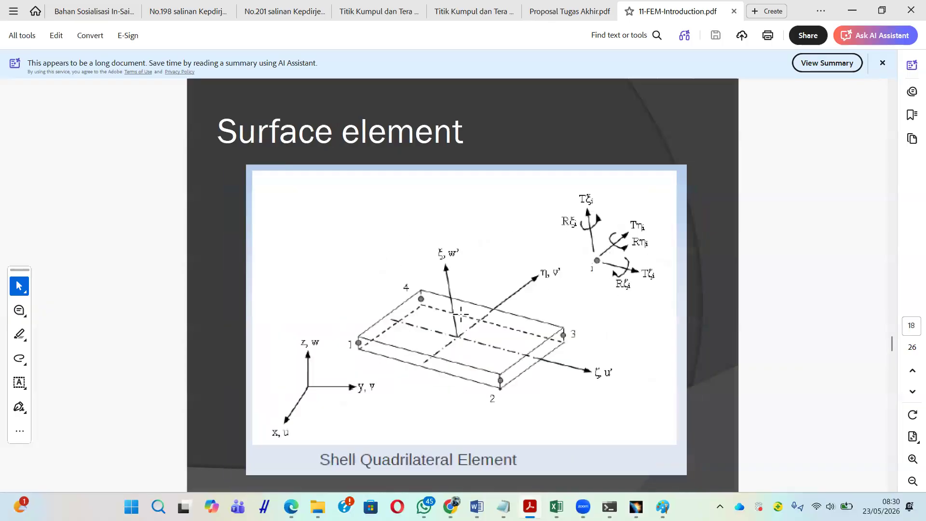
scroll(461, 314, "up", 1)
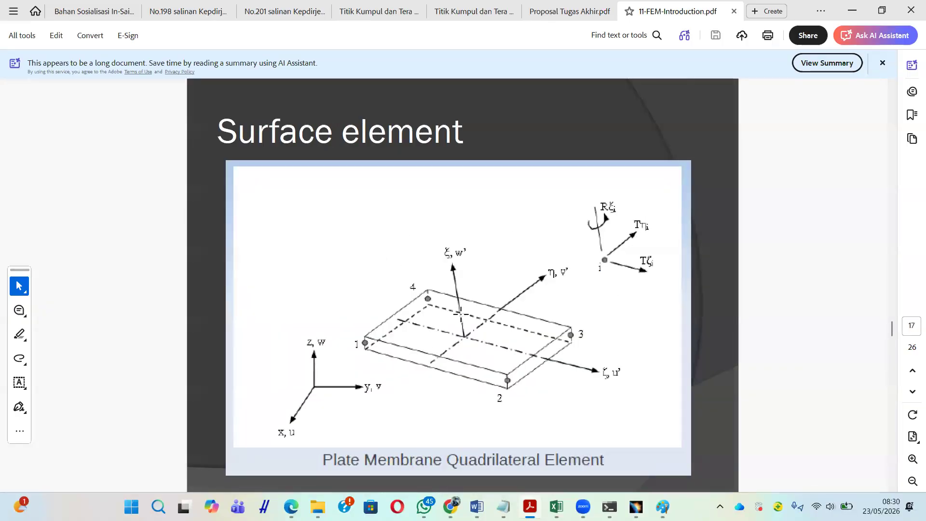
scroll(461, 314, "up", 2)
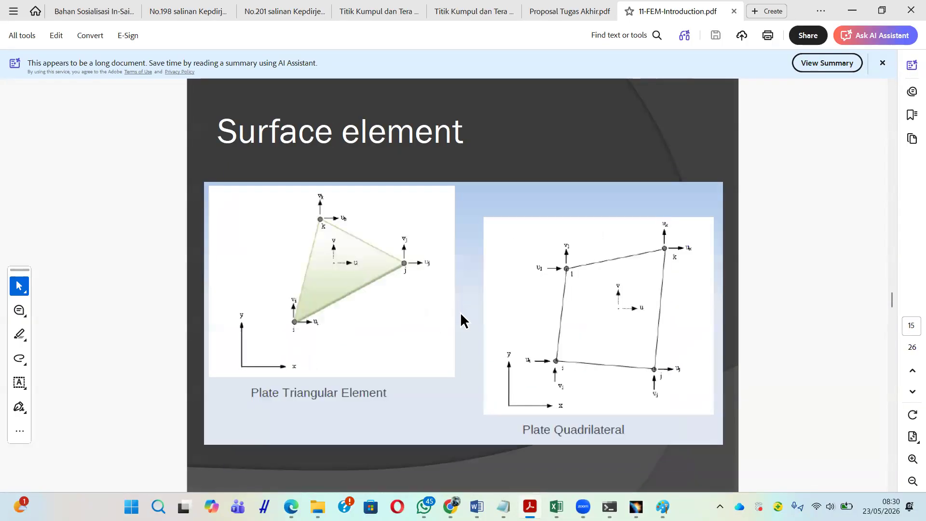
Step: Return to CATIA and apply a clamp to the inner cylindrical faces of the two bores on the horizontal pin's lugs
key("alt+Tab")
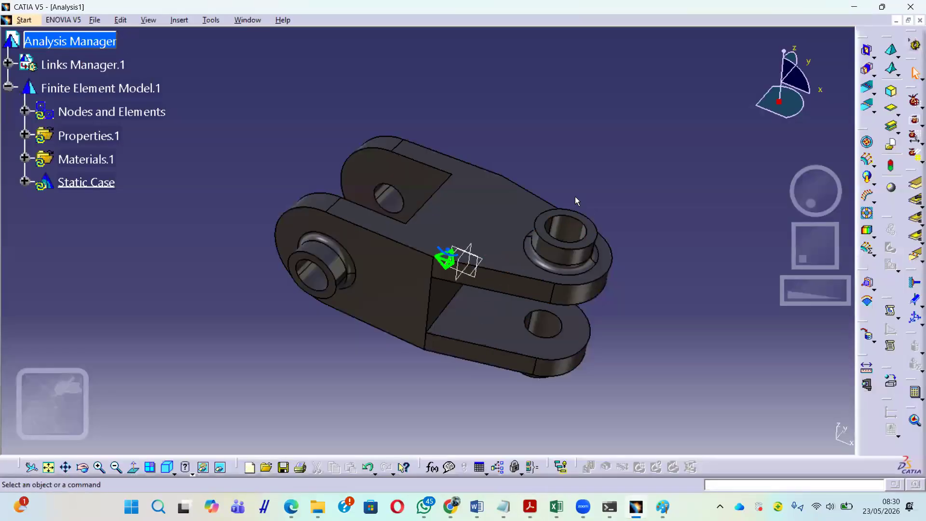
left_click(913, 288)
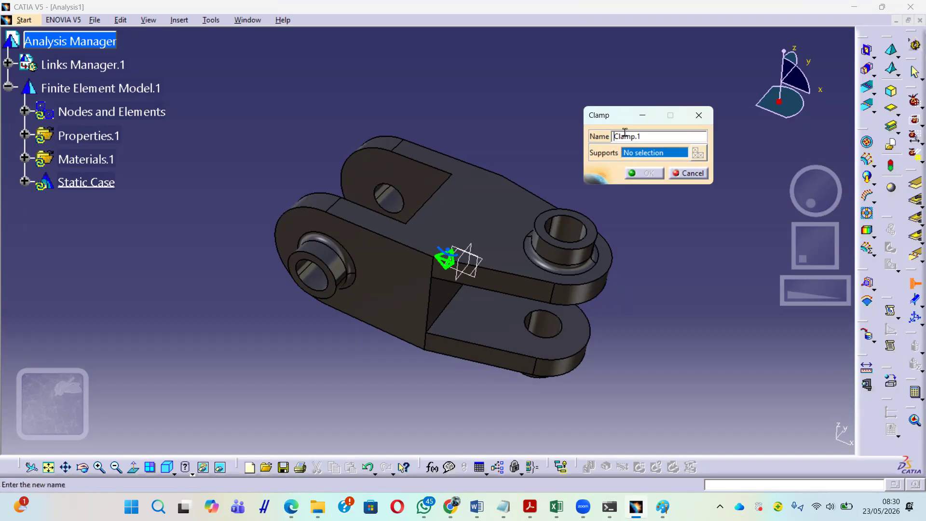
left_click(317, 279)
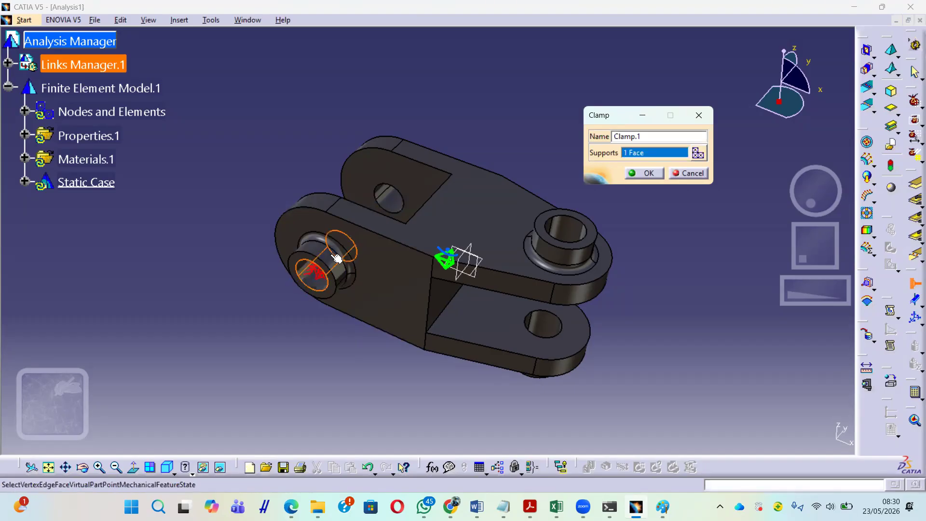
left_click(393, 202)
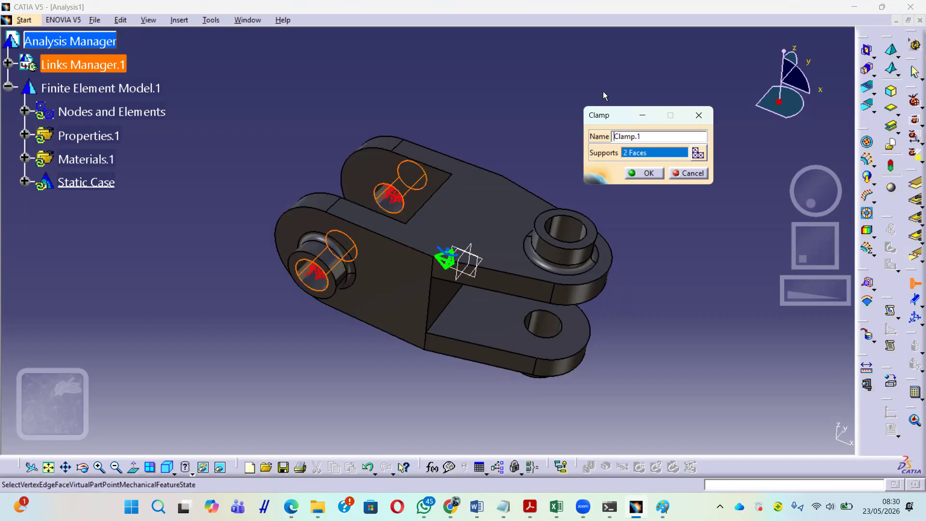
middle_click_drag(275, 325, 308, 301)
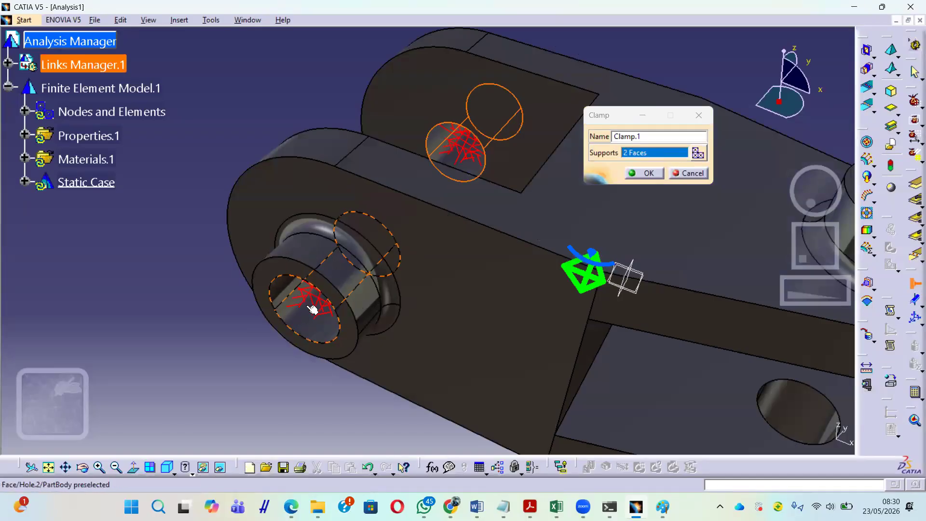
middle_click_drag(519, 167, 458, 244)
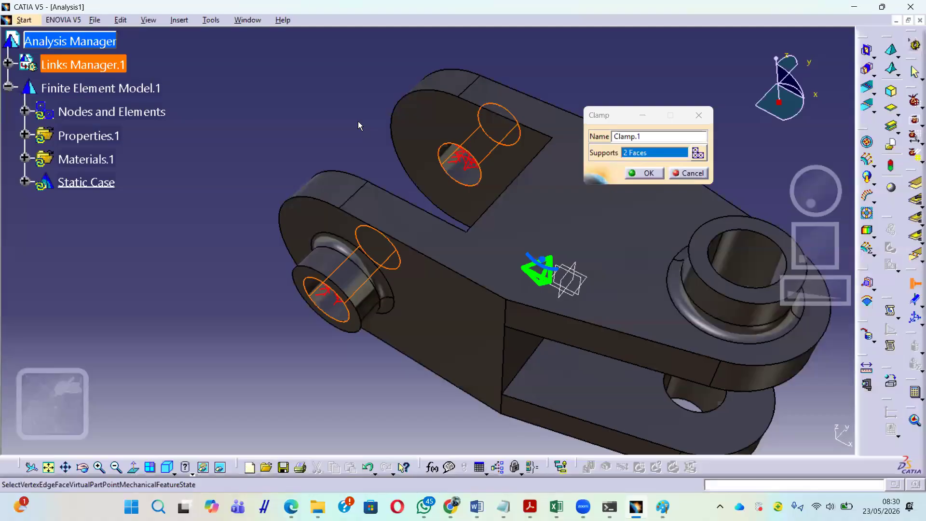
left_click(647, 173)
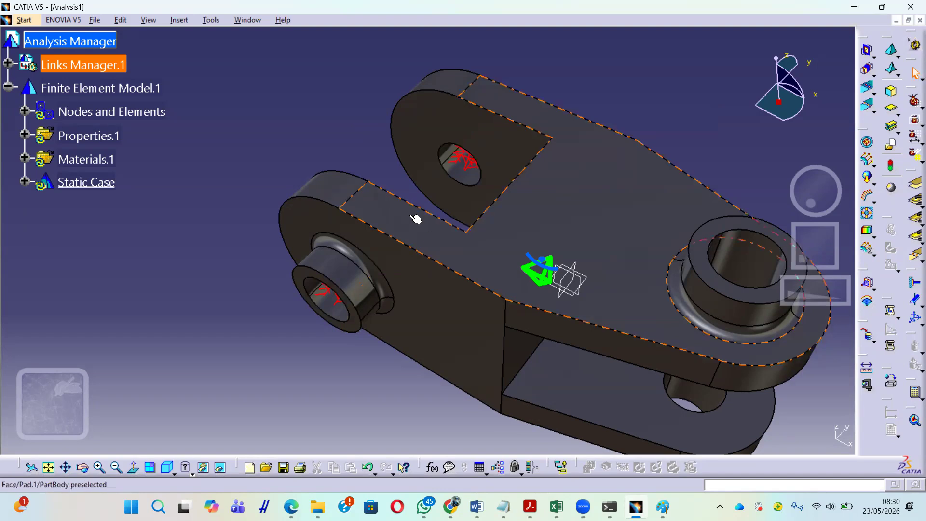
Step: Switch to 11-FEM-Introduction.pdf and go back to the slide on the response following the defined DOF
key("alt+Tab")
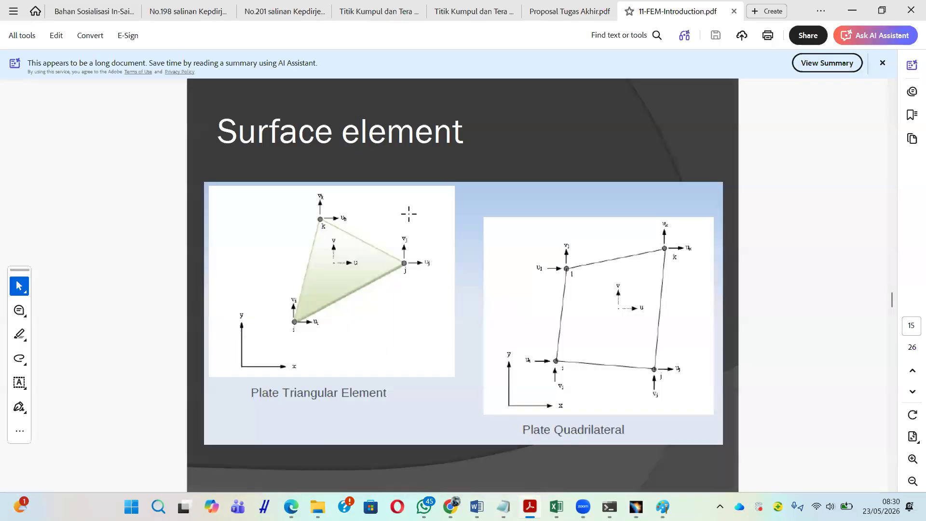
scroll(408, 213, "up", 5)
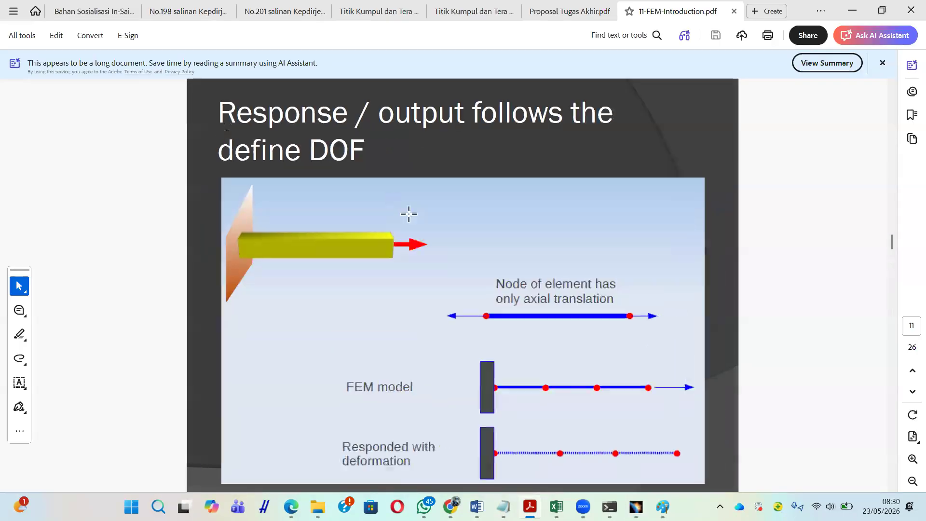
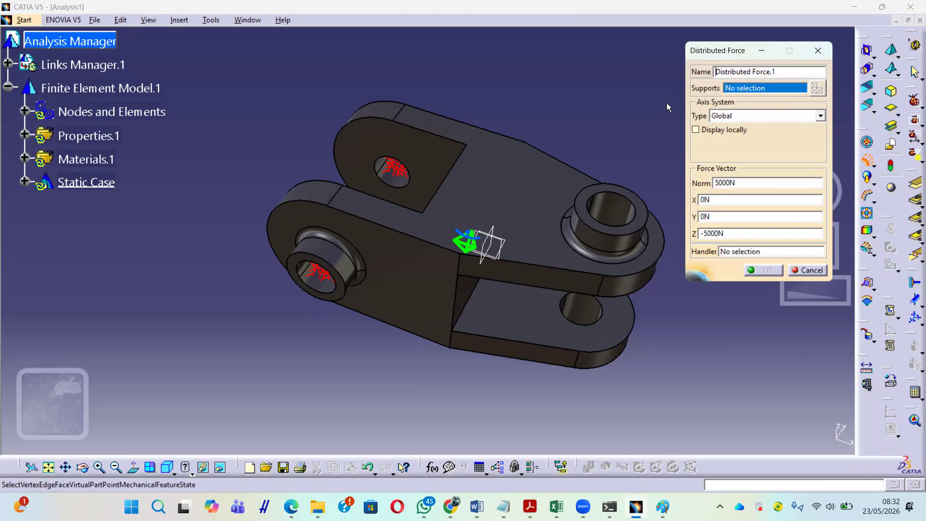
Step: Assign the bore faces of the two lugs on the vertical pin as supports of the distributed force, keeping the part visible beside the dialog
left_click(619, 214)
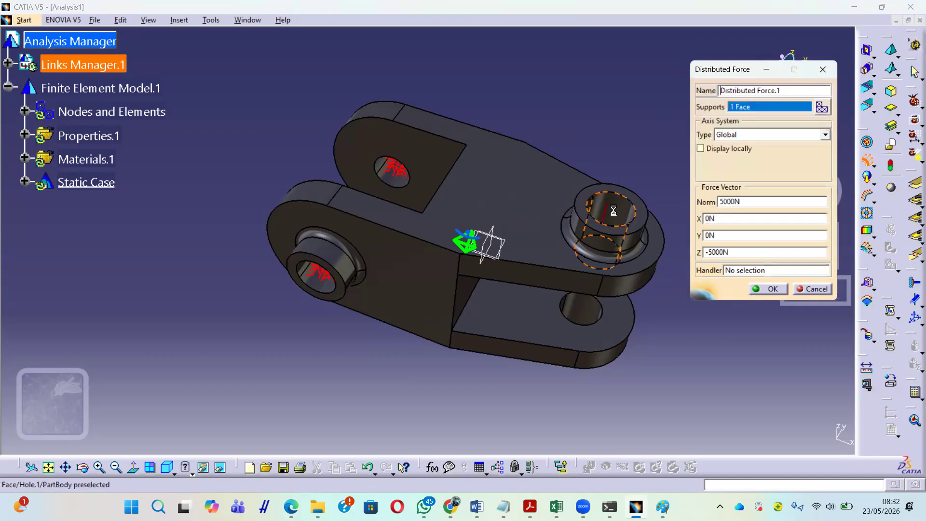
left_click(583, 312)
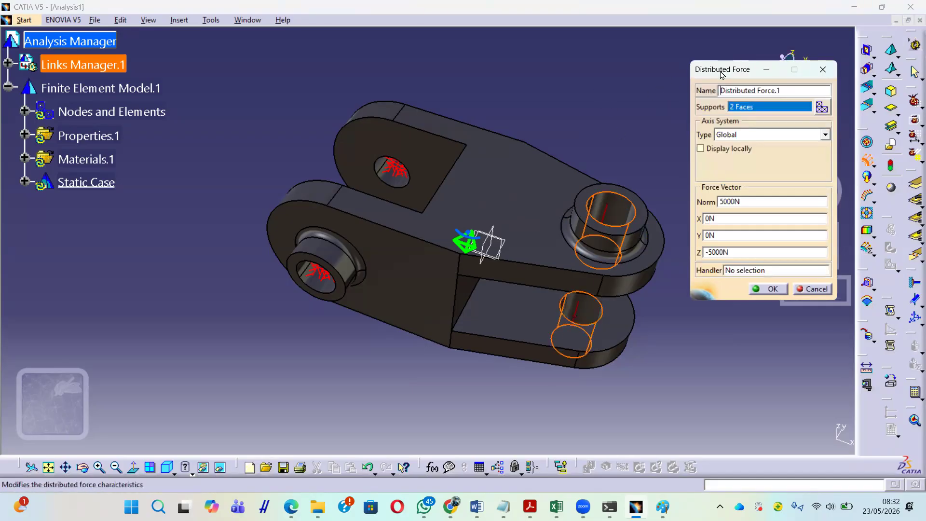
left_click_drag(181, 137, 181, 137)
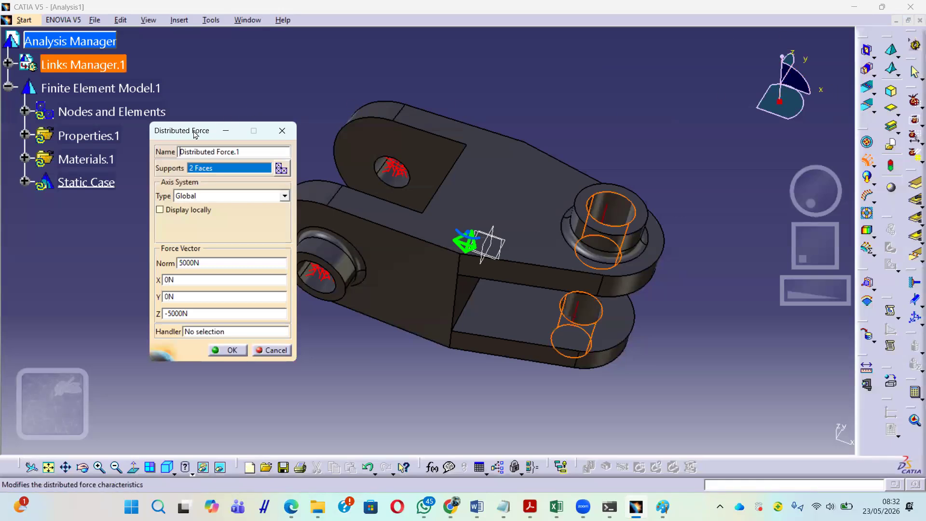
left_click_drag(187, 125, 194, 105)
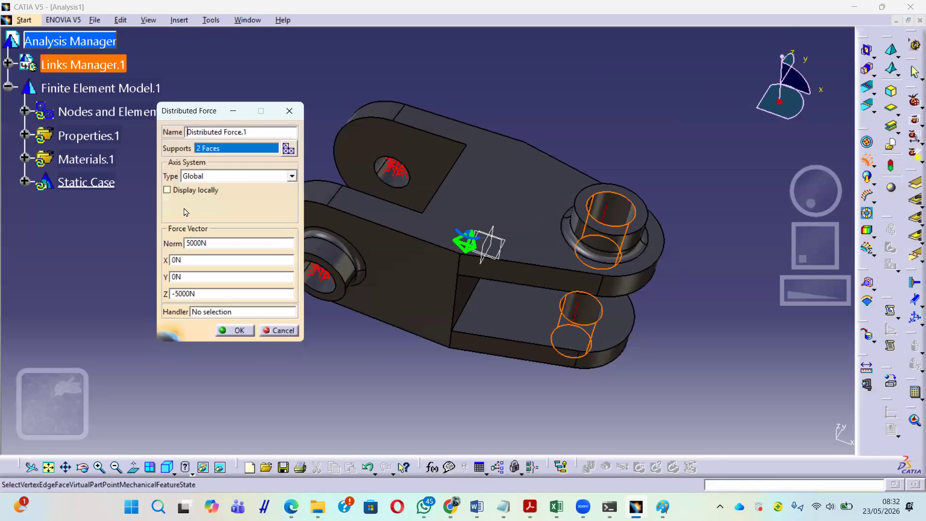
Step: Set the distributed force vector to 5000 N in X and 0 N in Z, check the arrows in both bores, and apply the force
left_click_drag(201, 293, 144, 294)
type("0N")
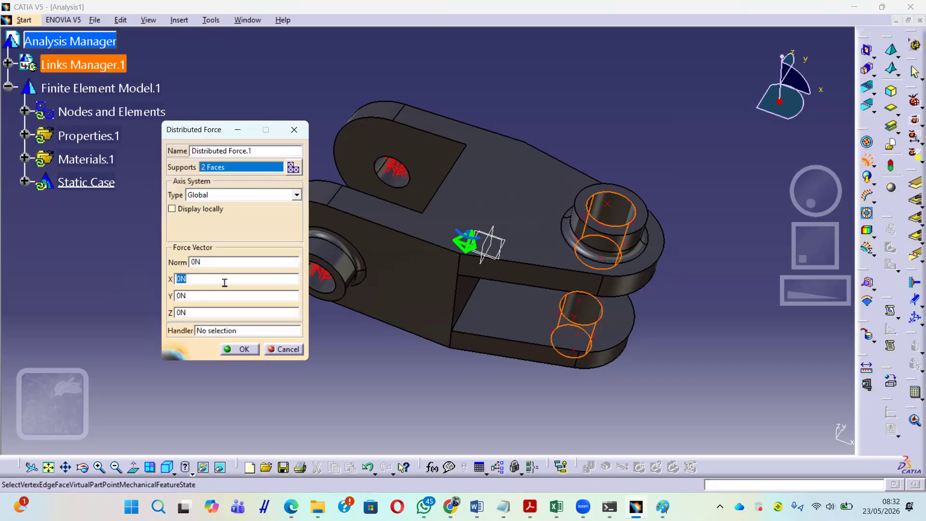
type("500")
left_click(201, 296)
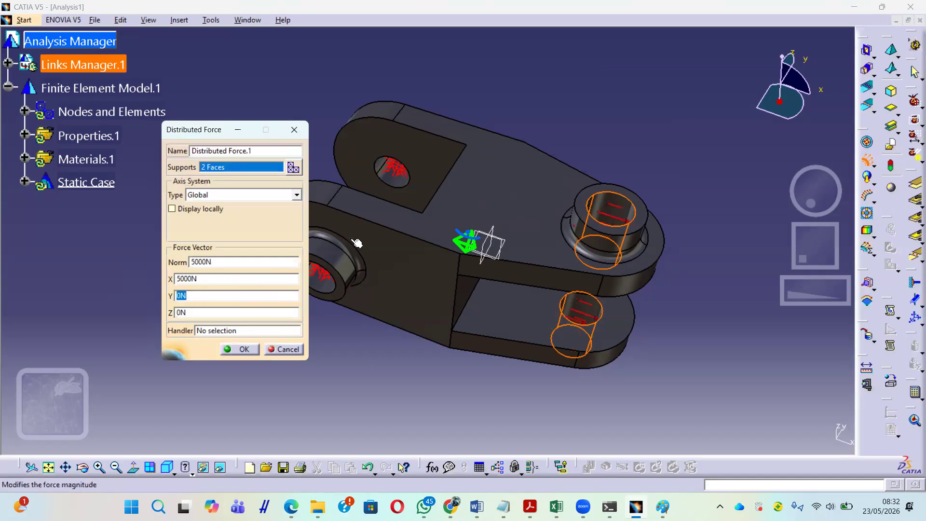
middle_click_drag(629, 352, 350, 127)
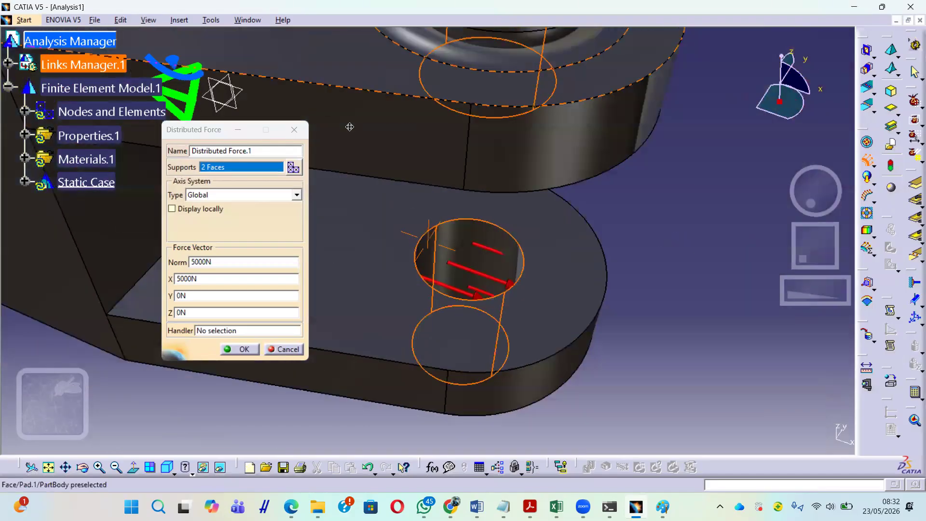
scroll(459, 272, "up", 1)
middle_click_drag(459, 272, 562, 289)
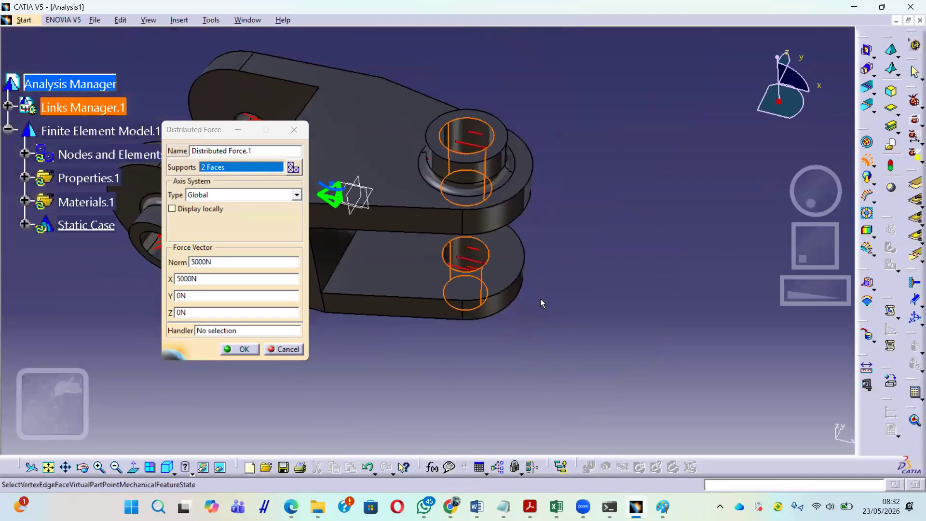
middle_click_drag(423, 329, 534, 325)
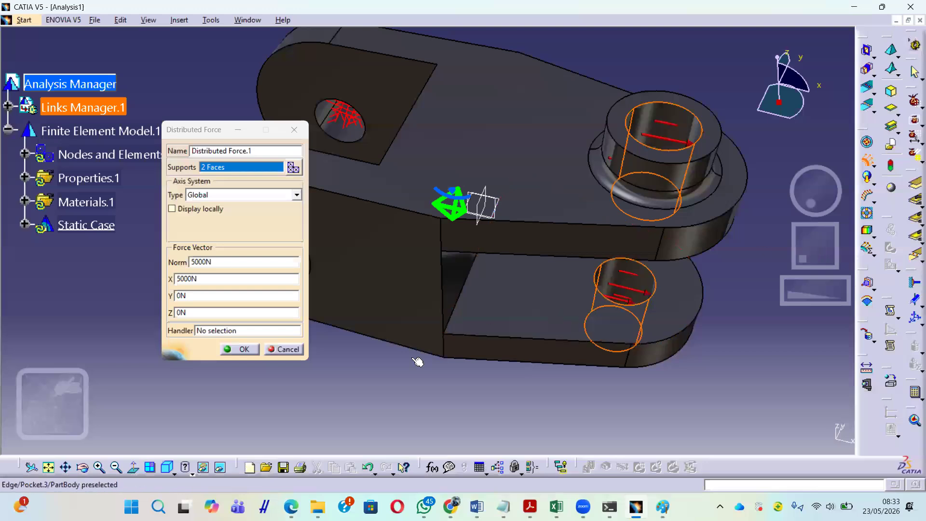
left_click(244, 349)
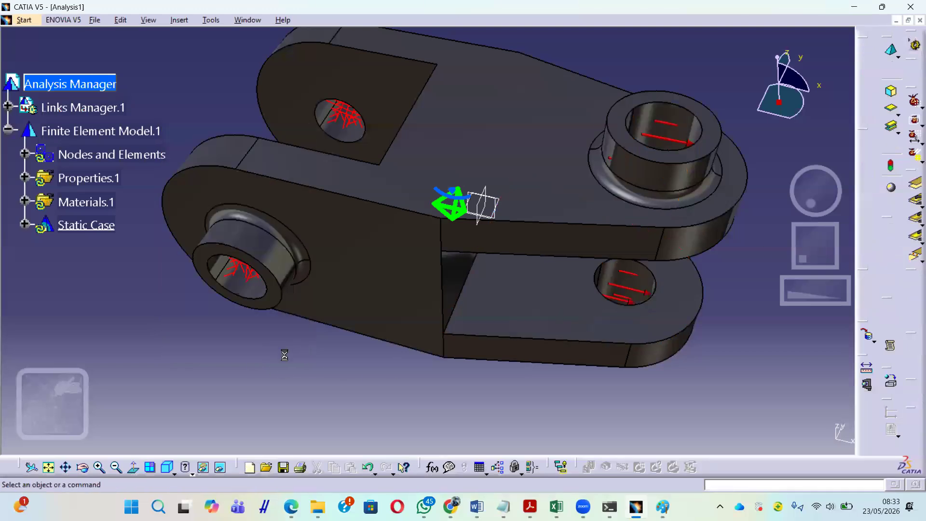
Step: Compute all of the static analysis with the resource preview on, and continue the computation from the resources estimation
middle_click_drag(320, 358, 310, 386)
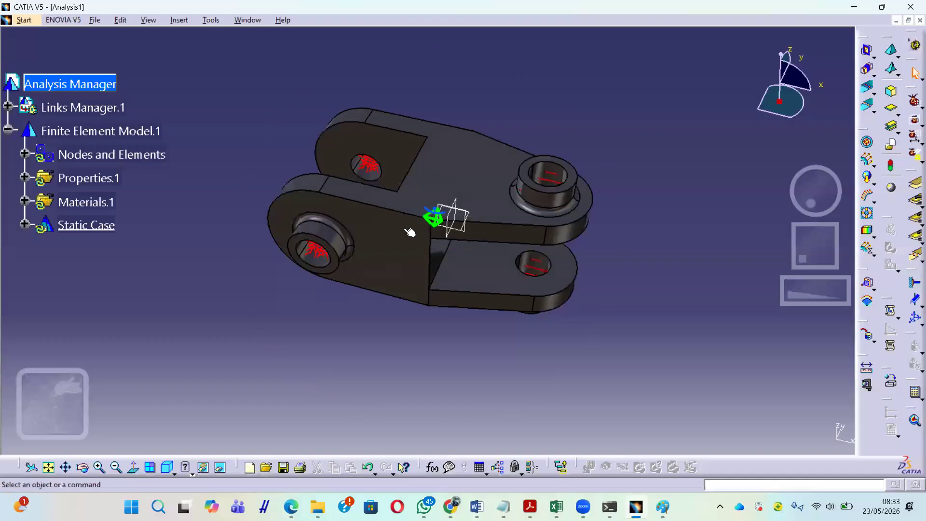
middle_click_drag(516, 104, 554, 136)
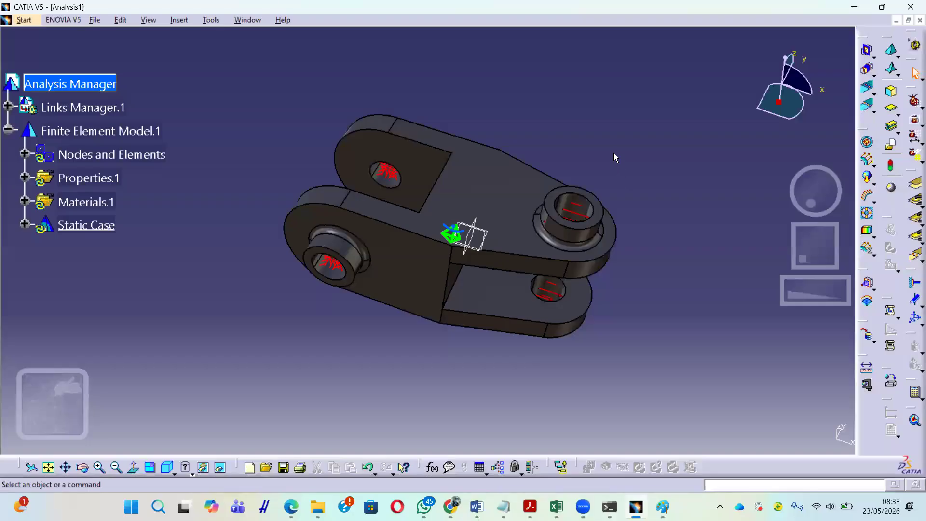
middle_click_drag(620, 127, 616, 151)
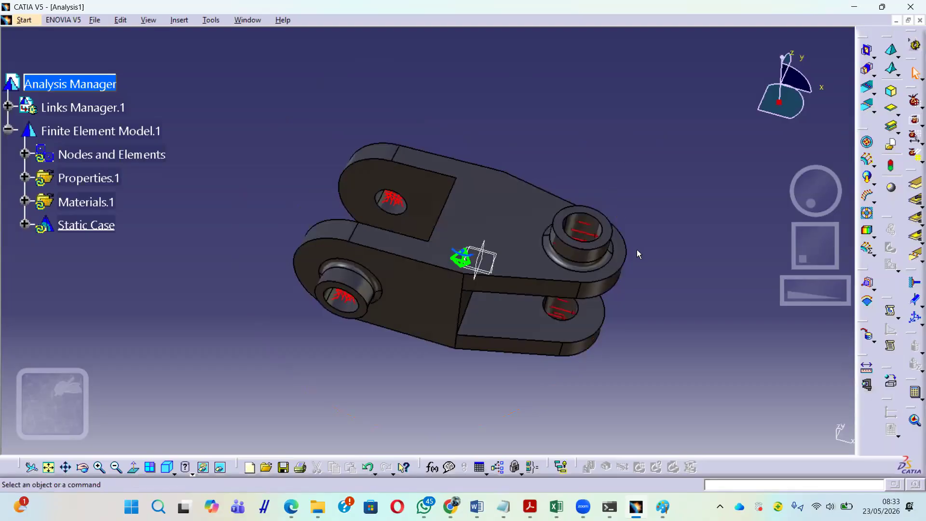
left_click(915, 393)
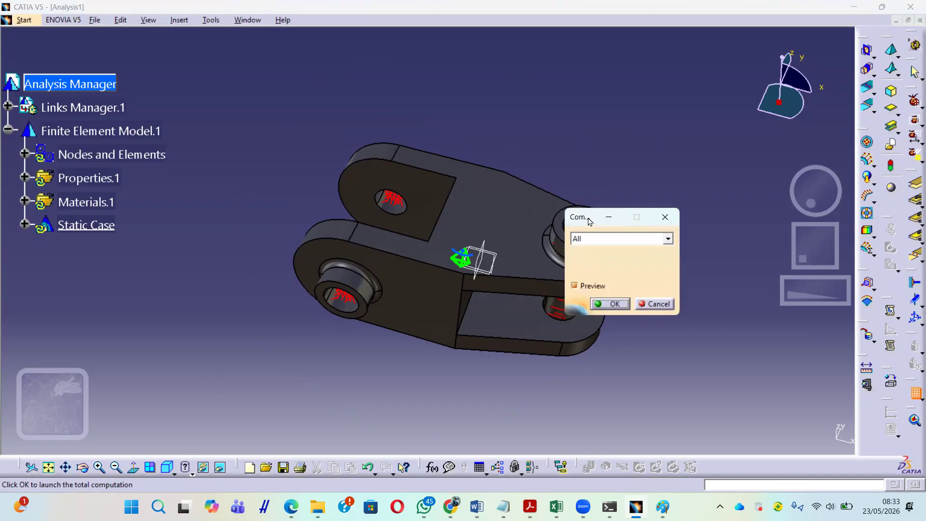
left_click_drag(588, 218, 627, 94)
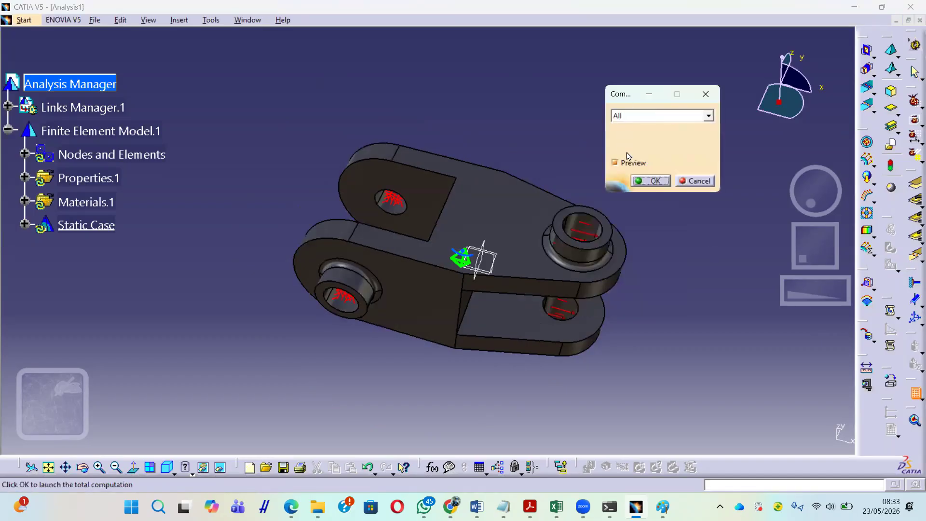
left_click(654, 182)
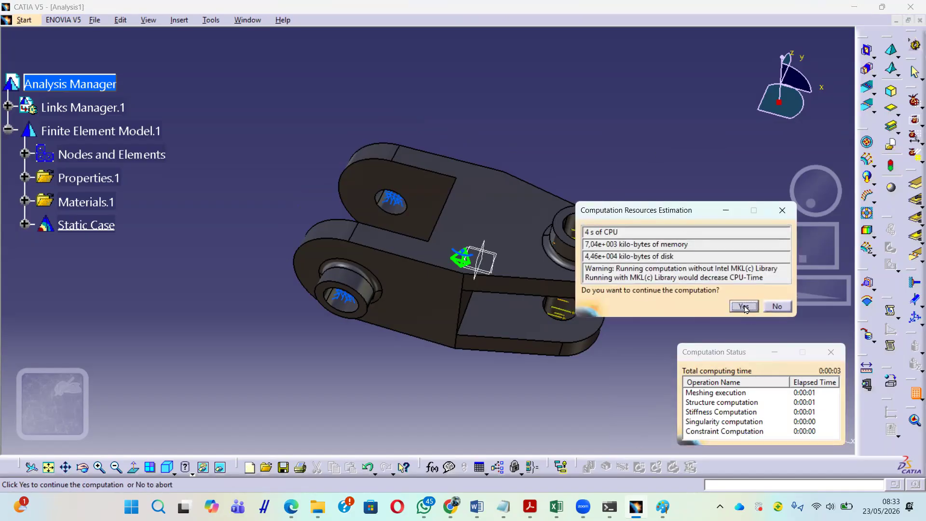
left_click(744, 306)
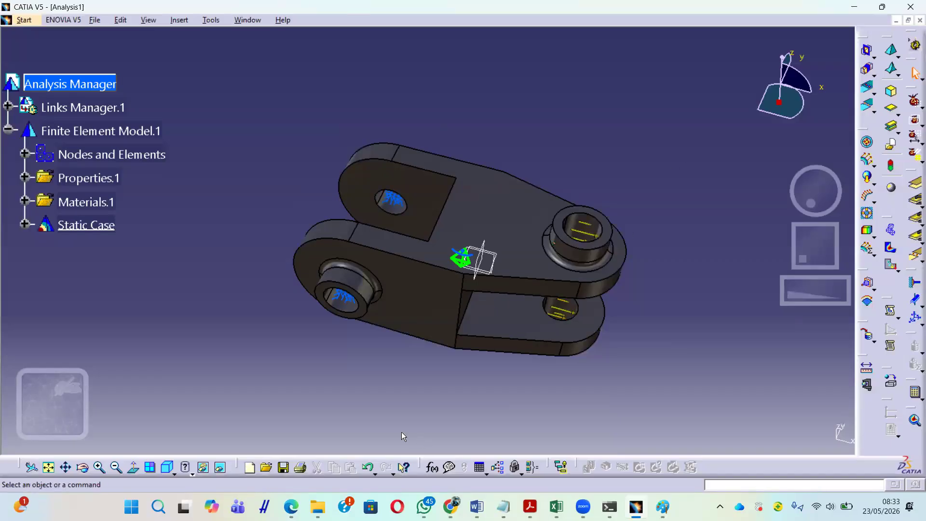
Step: Display the deformed mesh of the clevis and examine the bending of the loaded lugs
middle_click_drag(401, 378, 390, 328)
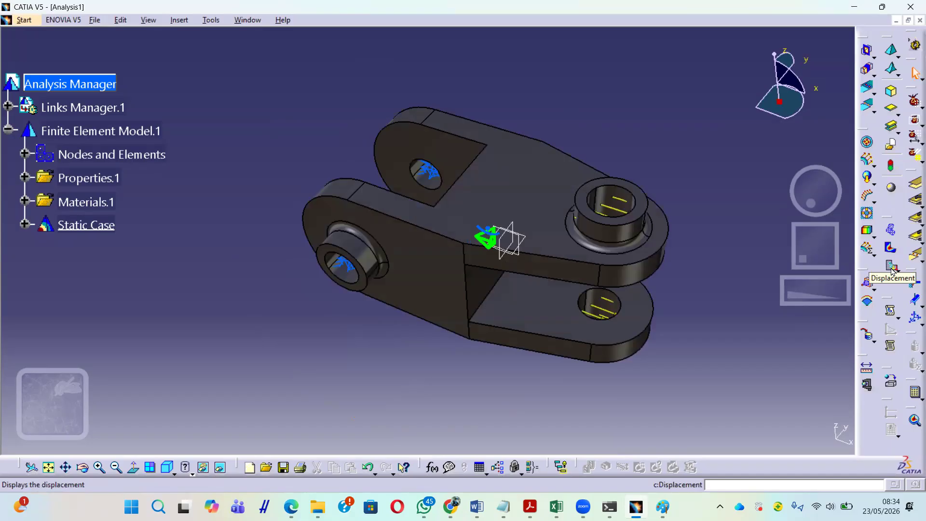
left_click(892, 233)
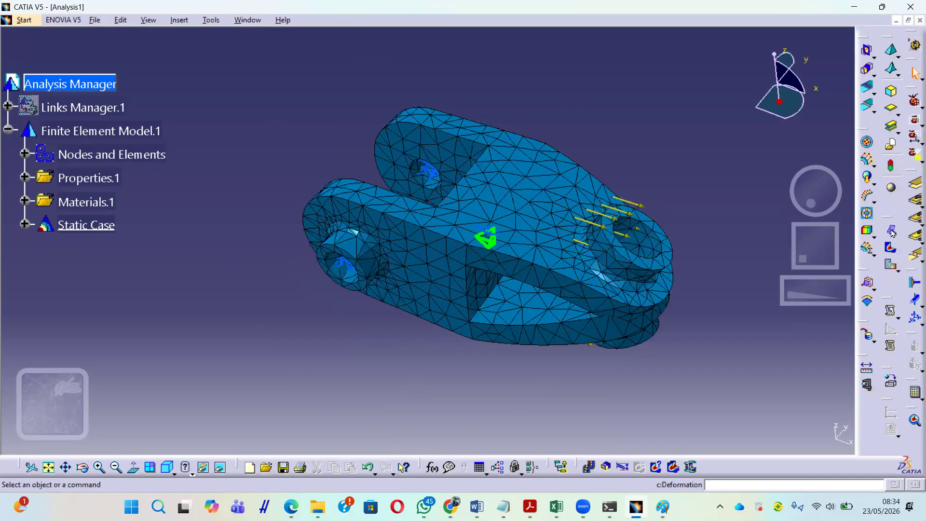
middle_click_drag(564, 359, 511, 262)
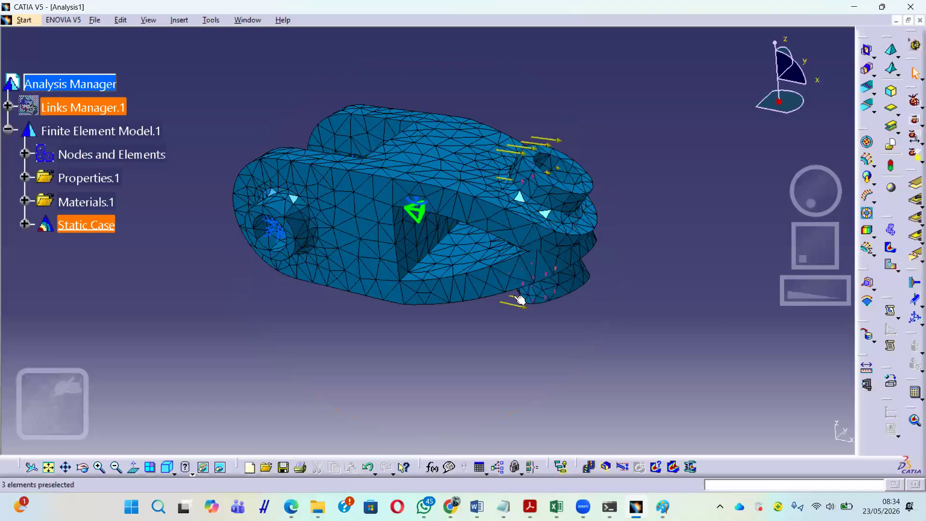
Step: Display the Von Mises stress plot, inspect it around the loaded lugs, and switch to the translational displacement vectors
left_click(891, 249)
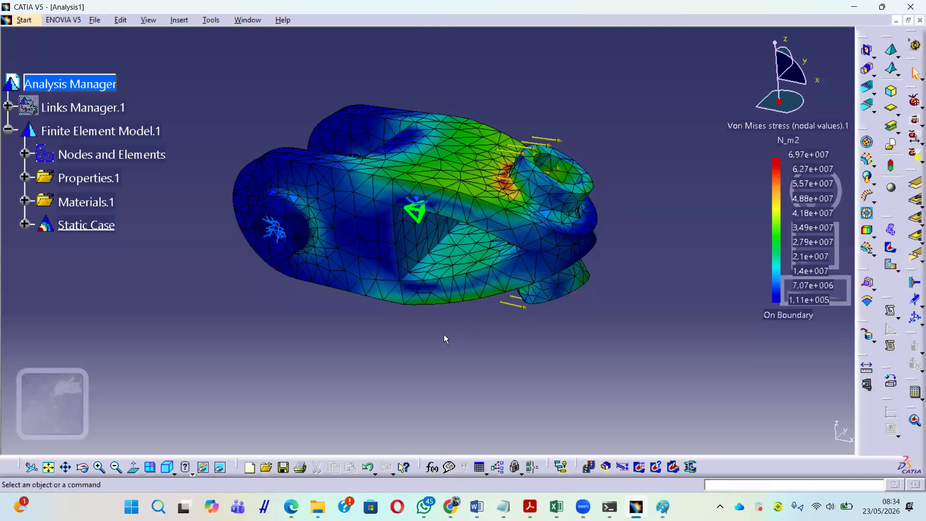
mouse_move(445, 331)
middle_mouse_down()
mouse_move(471, 254)
mouse_move(492, 252)
mouse_move(484, 296)
mouse_move(449, 335)
middle_mouse_up()
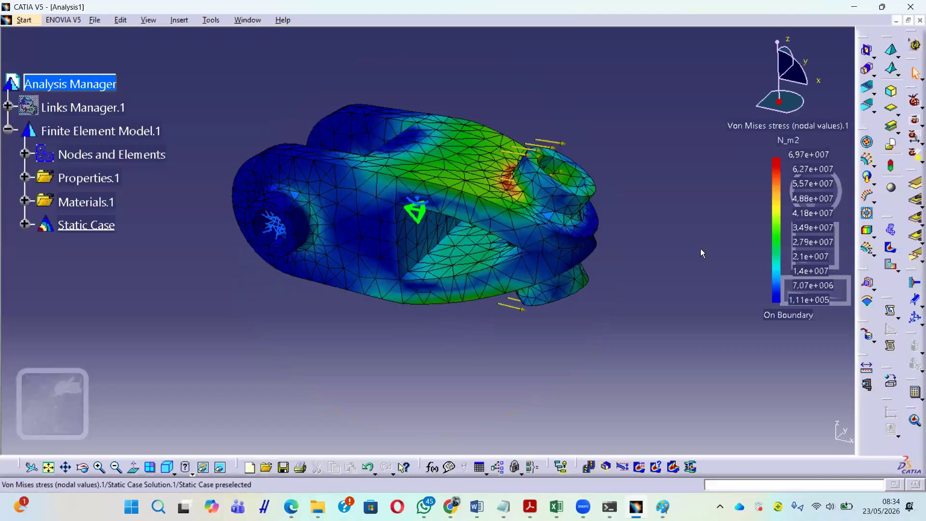
left_click(889, 268)
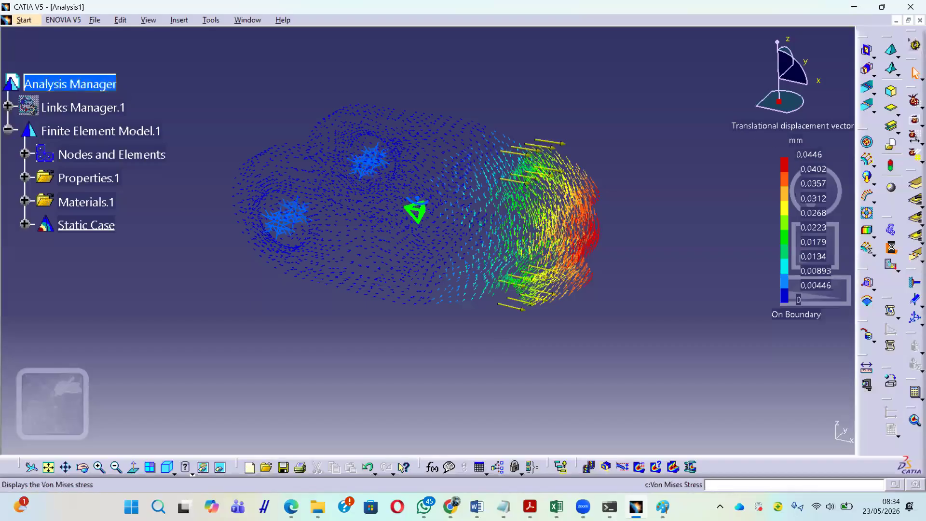
Step: Display the Von Mises stress plot of the clevis again and animate its deformation, pausing and resuming the playback
left_click(891, 247)
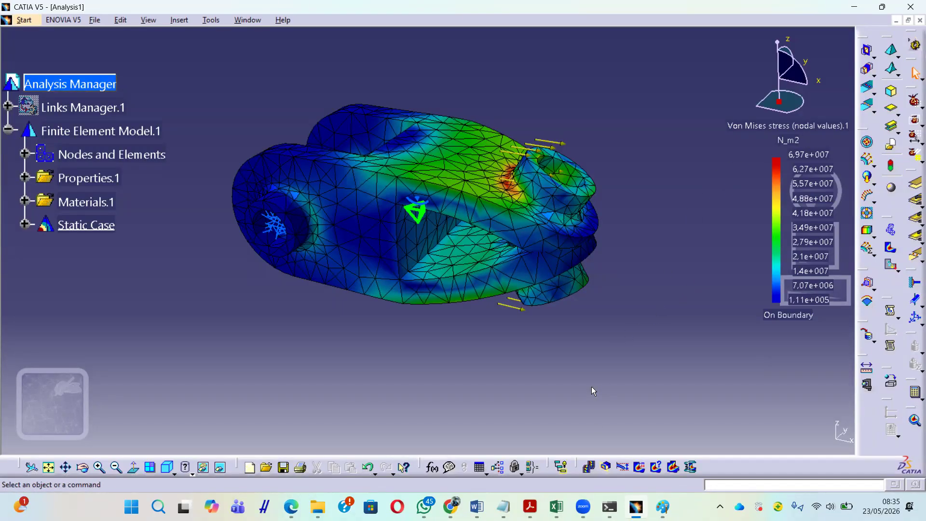
left_click(589, 468)
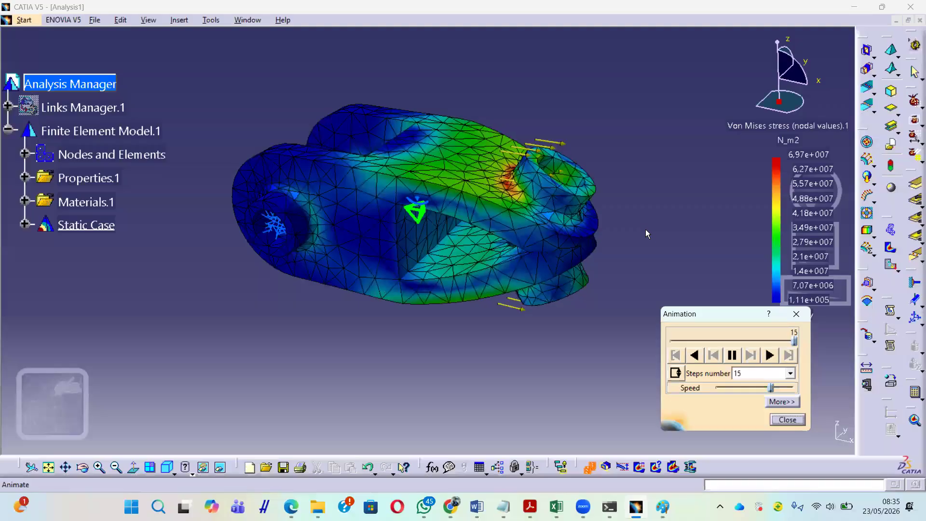
left_click(733, 355)
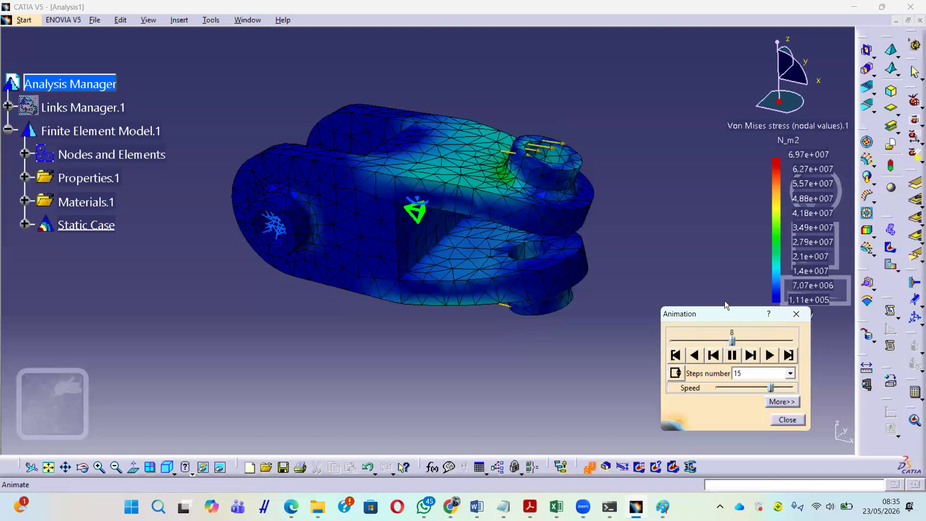
middle_click_drag(376, 347, 399, 363)
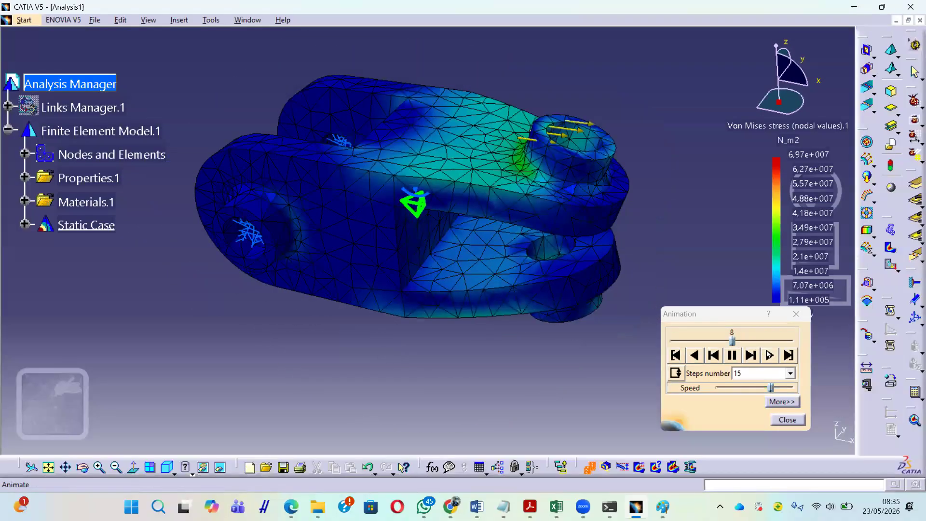
left_click(770, 356)
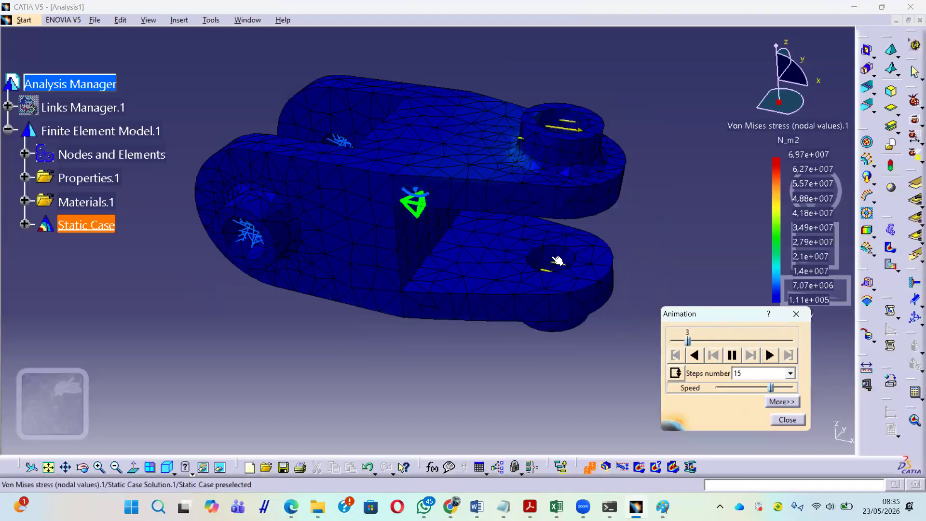
Step: Inspect the stress animation from oblique and side angles, pausing and resuming it, and close the animation
middle_click_drag(436, 273, 451, 358)
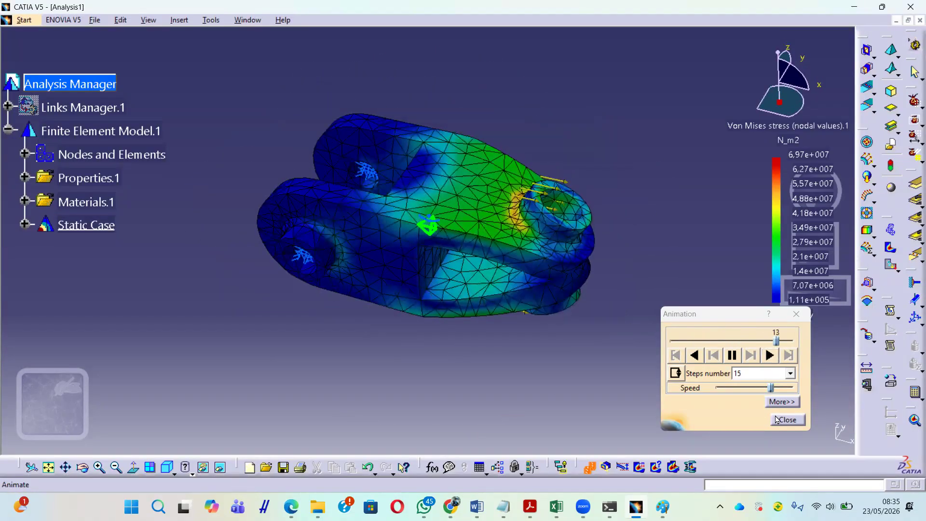
left_click(733, 357)
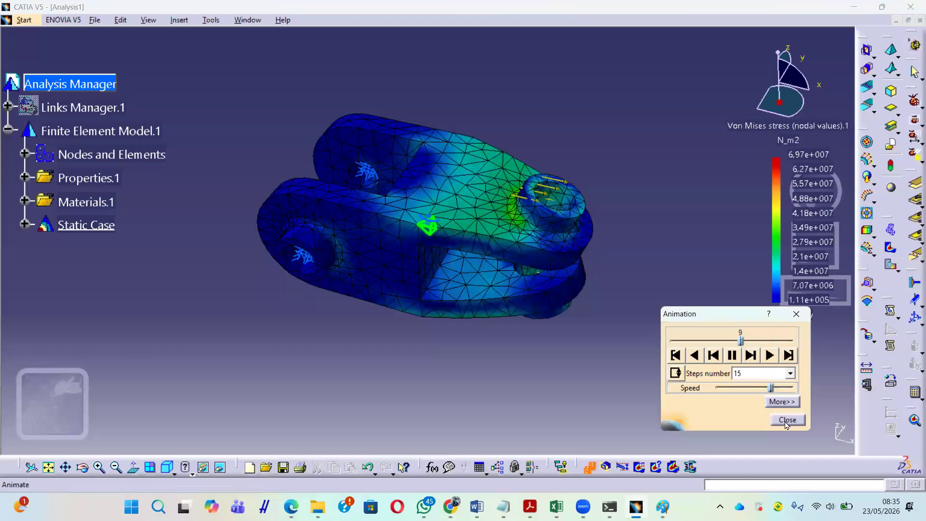
left_click(770, 357)
middle_click_drag(475, 351, 450, 247)
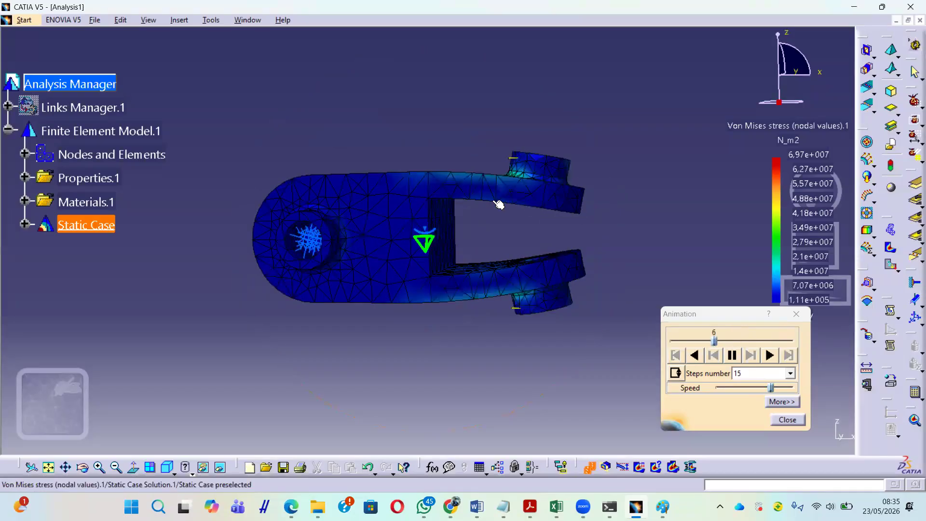
middle_click_drag(380, 286, 344, 380)
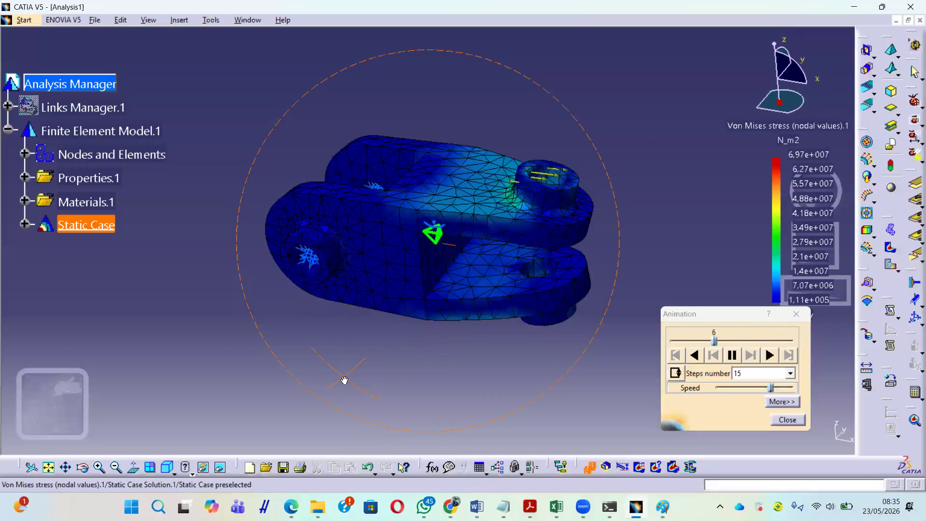
left_click(786, 420)
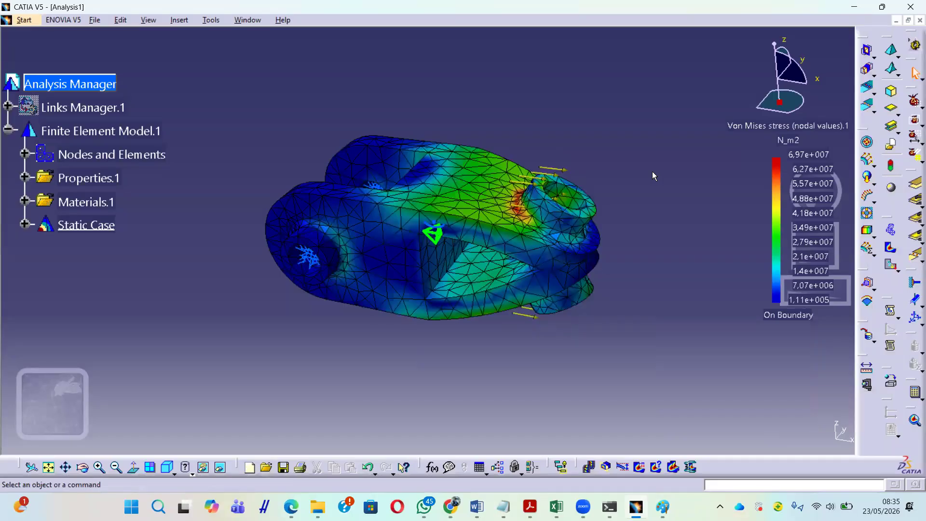
Step: Switch to Paint and sketch the bending of the loaded lugs, with pin and bore outlines and curved arrows pointing towards each other
key("alt+Tab")
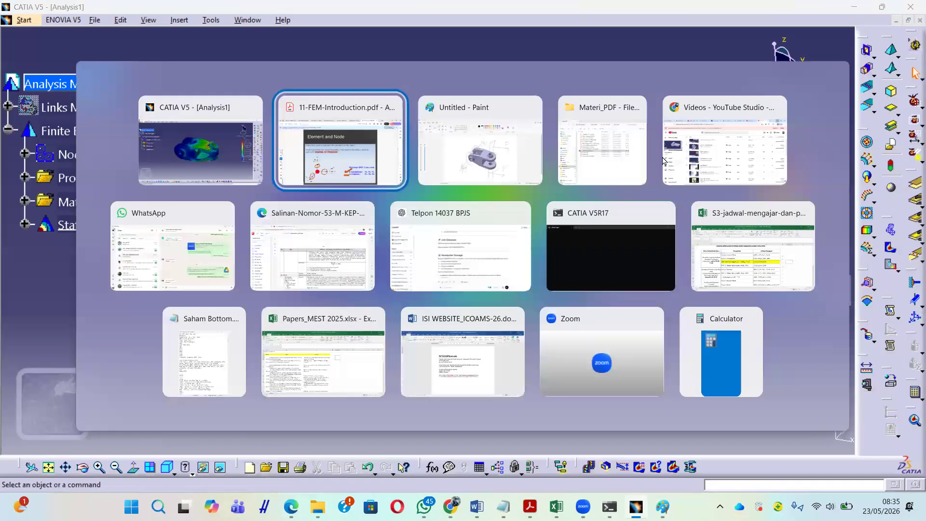
key("alt+Tab")
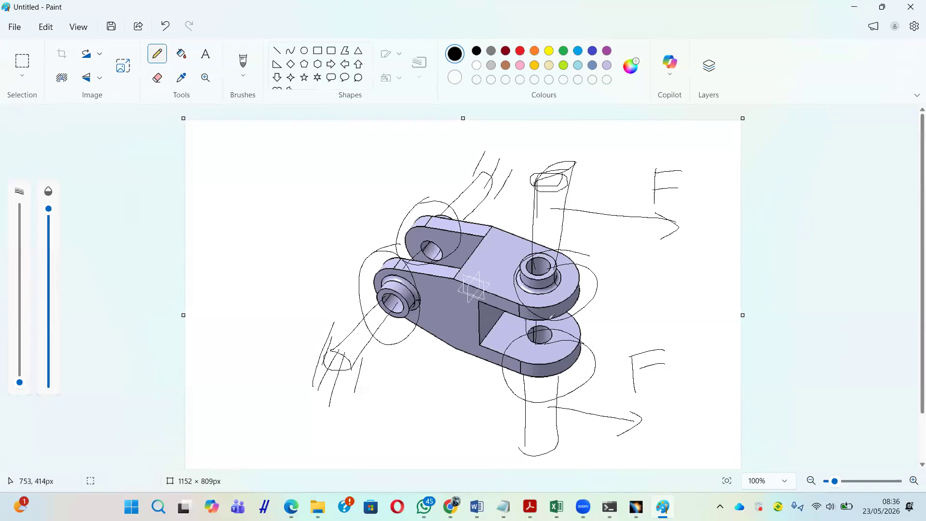
mouse_move(525, 379)
left_mouse_down()
mouse_move(526, 433)
mouse_move(572, 450)
left_mouse_up()
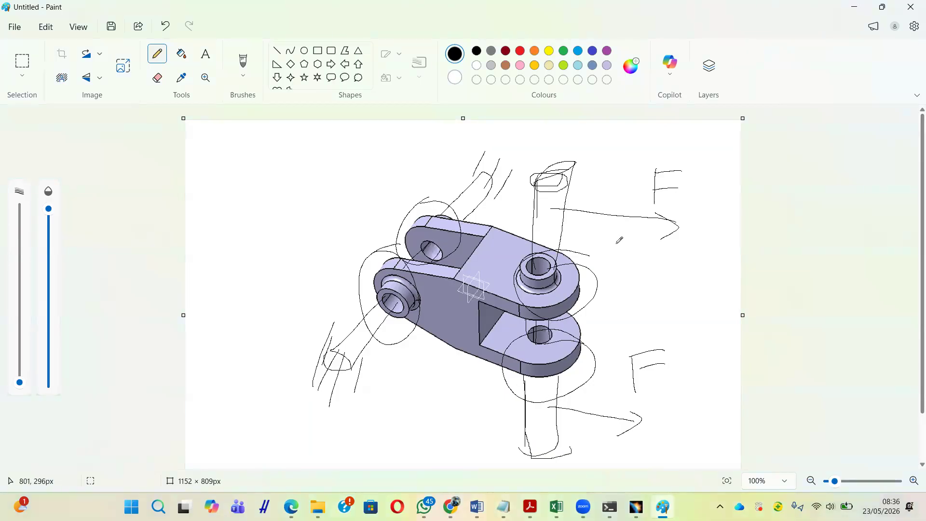
left_click_drag(576, 239, 569, 291)
left_click_drag(543, 326, 558, 336)
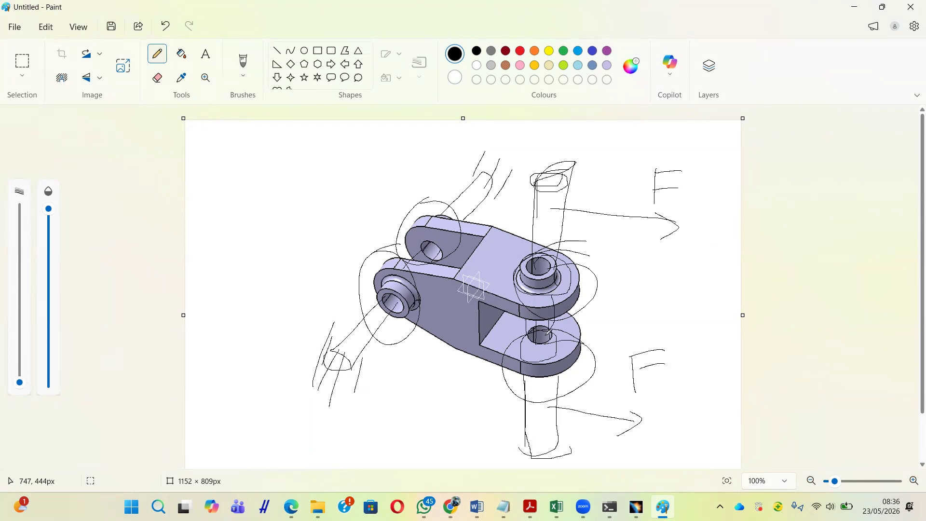
left_click_drag(568, 383, 600, 333)
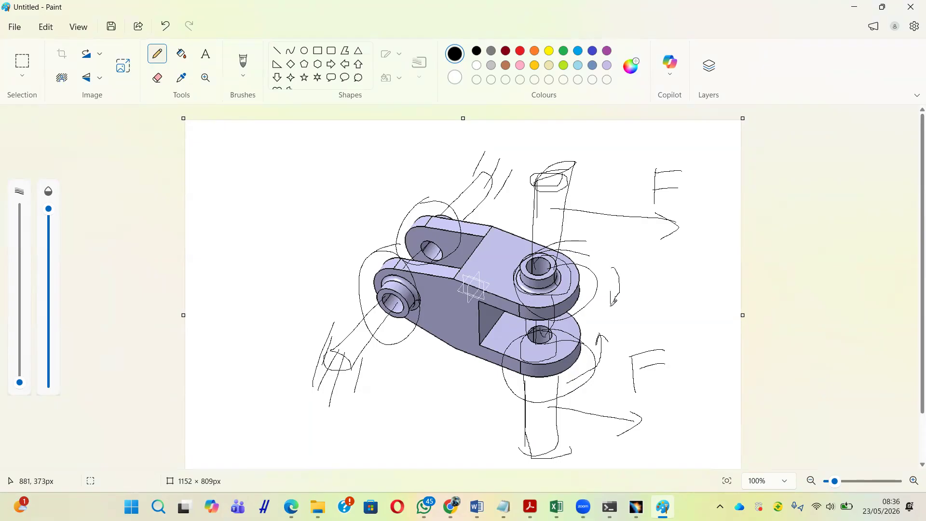
Step: Switch back to CATIA and examine the Von Mises stress from the side and close up around the loaded bore's boss
key("alt+Tab")
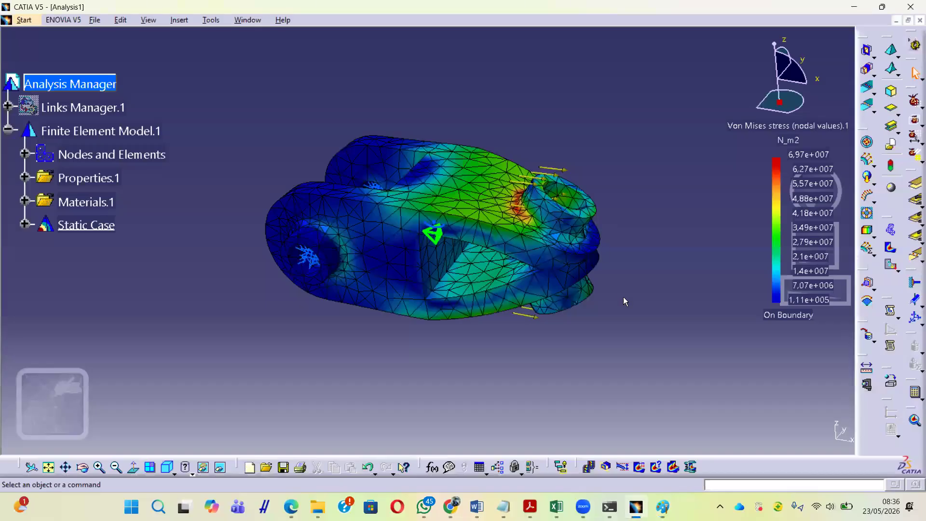
middle_click_drag(431, 306, 492, 235)
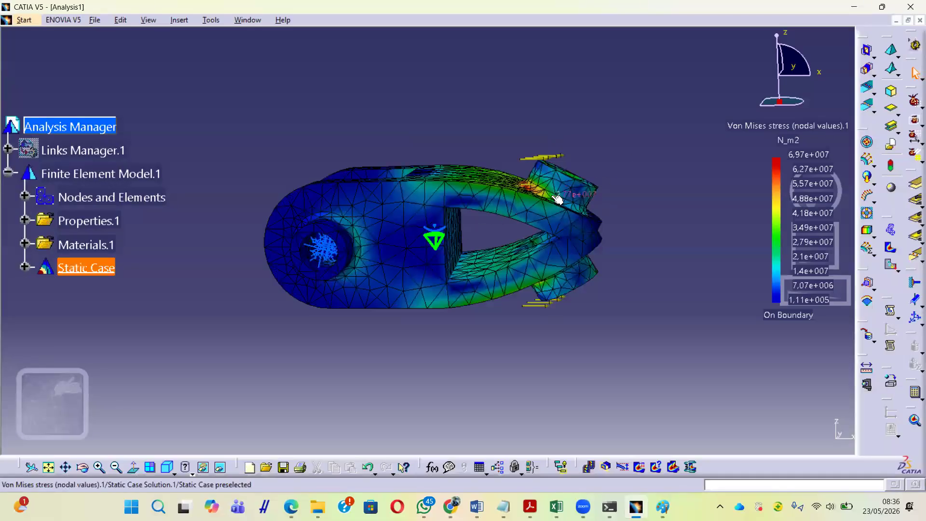
middle_click_drag(531, 311, 451, 275)
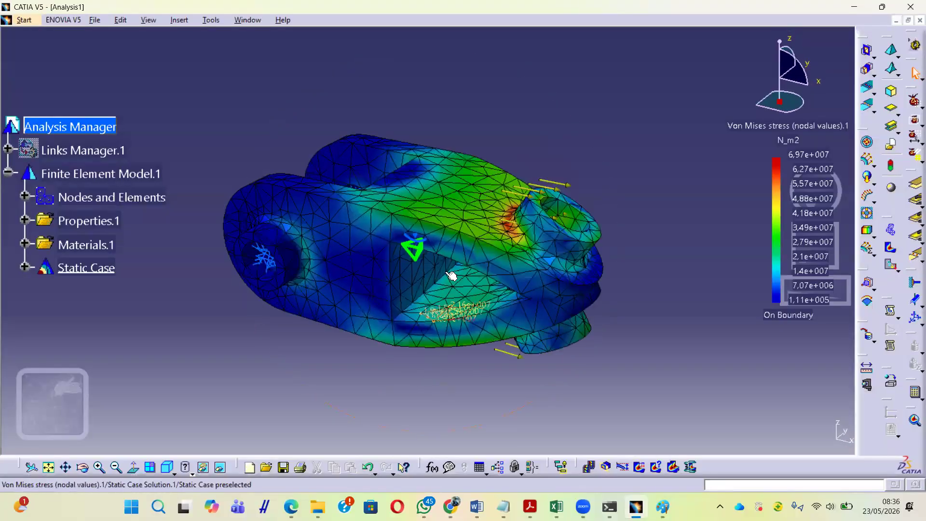
middle_click_drag(440, 144, 511, 174)
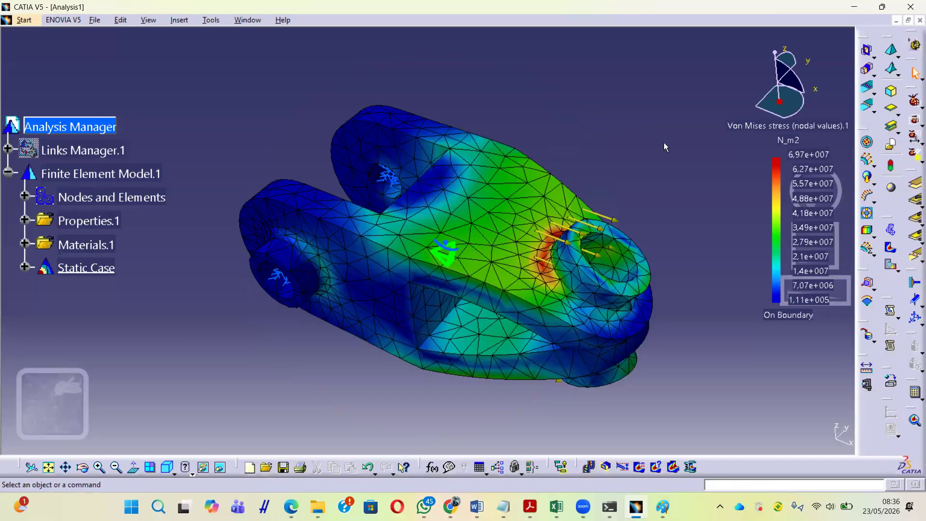
middle_click_drag(654, 164, 617, 171)
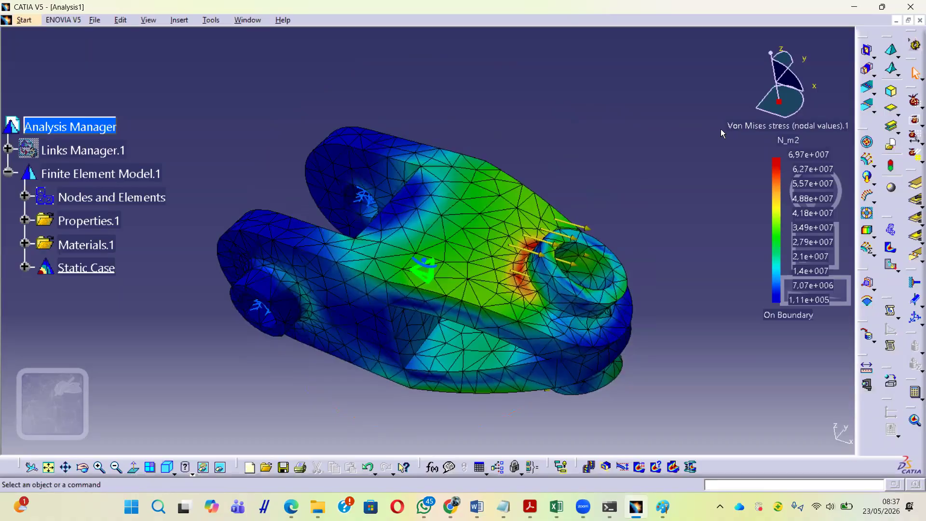
middle_click_drag(502, 118, 563, 118)
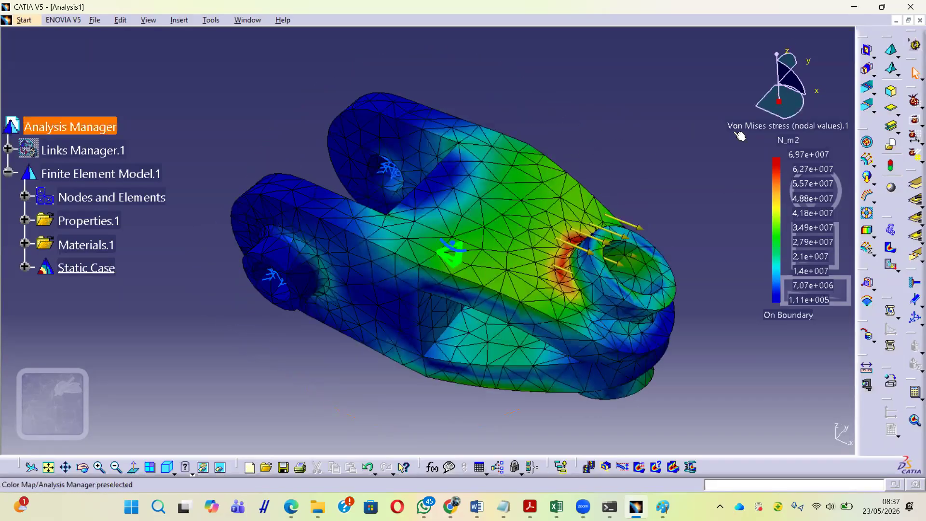
mouse_move(539, 117)
middle_mouse_down()
mouse_move(521, 136)
mouse_move(534, 120)
mouse_move(516, 118)
mouse_move(525, 125)
middle_mouse_up()
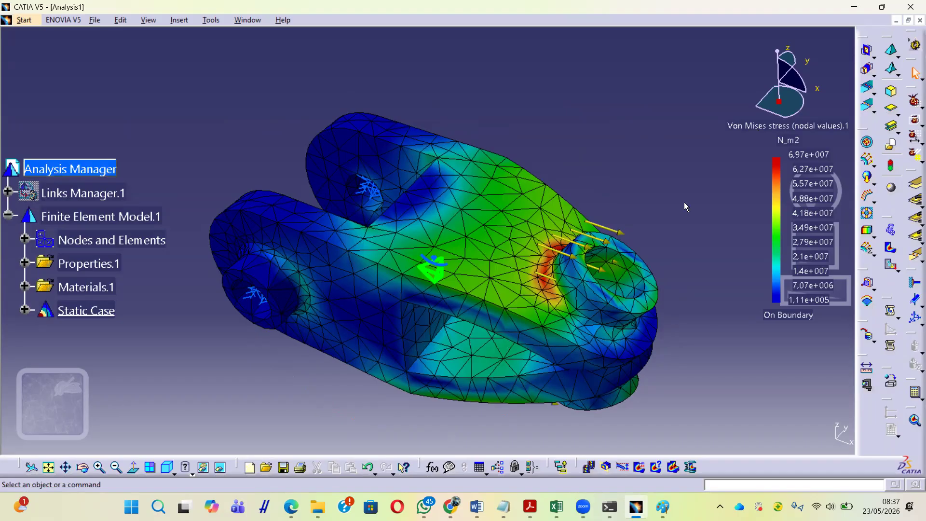
middle_click_drag(316, 407, 381, 345)
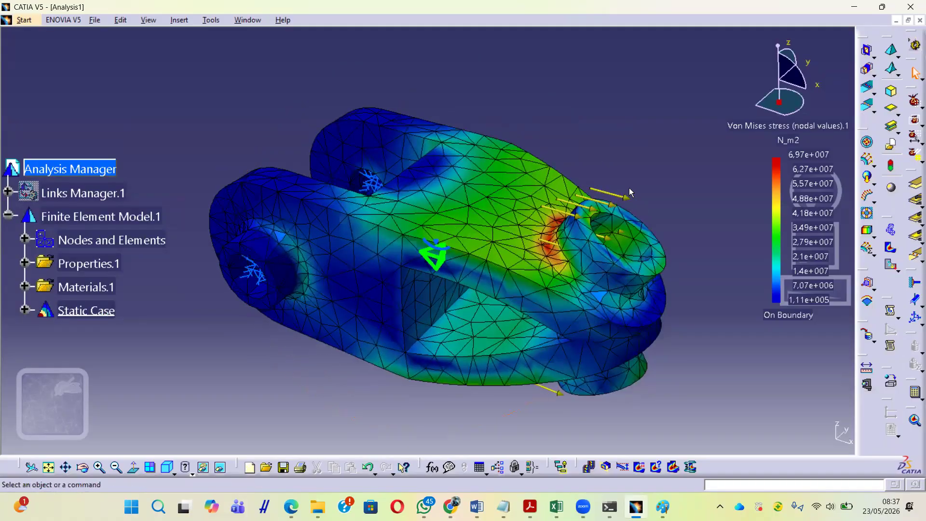
middle_click_drag(608, 169, 564, 184)
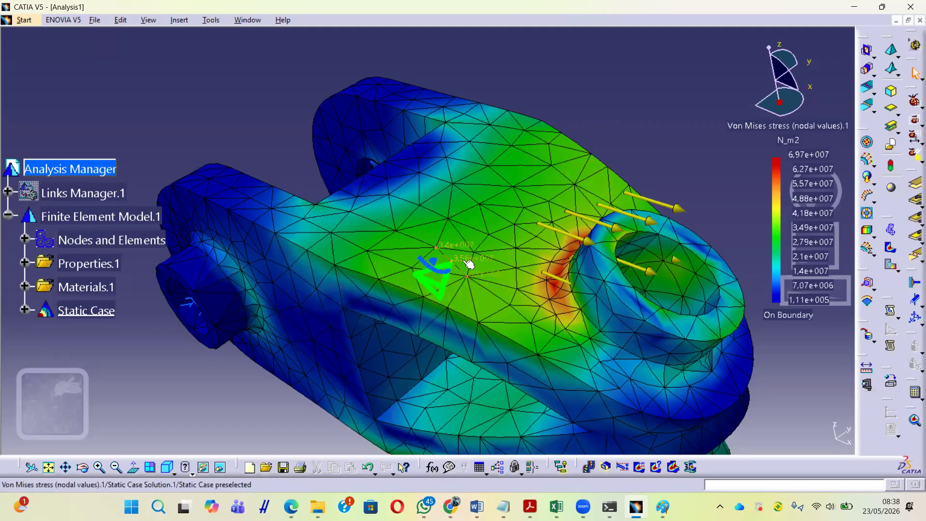
middle_click_drag(444, 329, 459, 305)
left_click(459, 287)
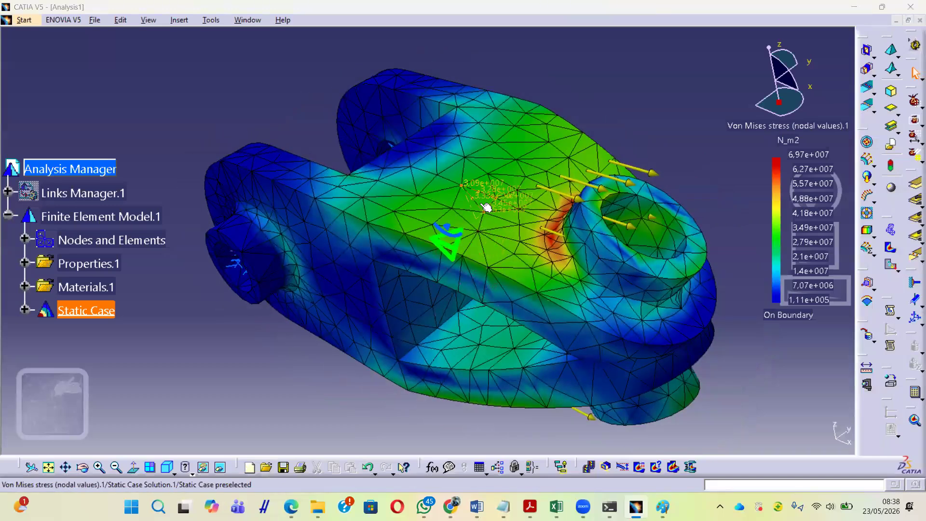
Step: Switch to 11-FEM-Introduction.pdf and find the solid element slide with the 4 and 10 node tetrahedra
key("alt+Tab")
left_click(486, 197)
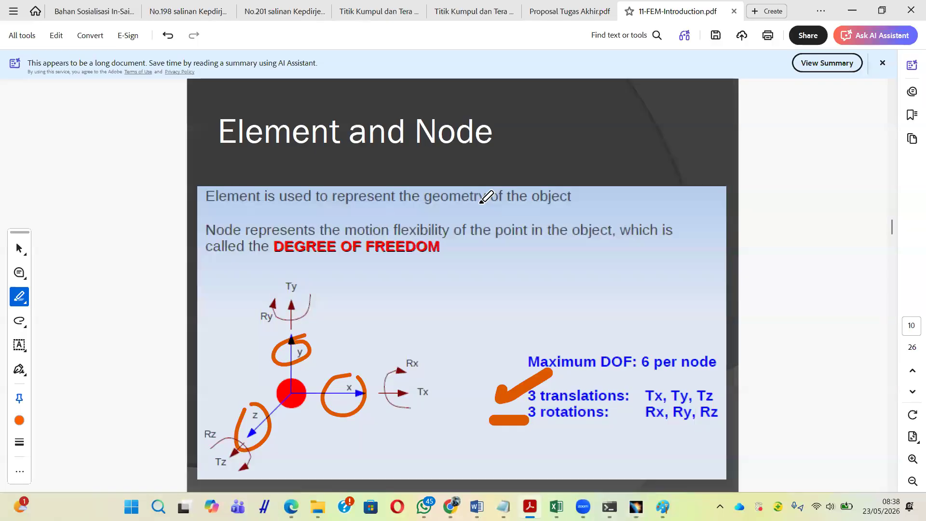
scroll(481, 203, "up", 1)
scroll(486, 197, "down", 6)
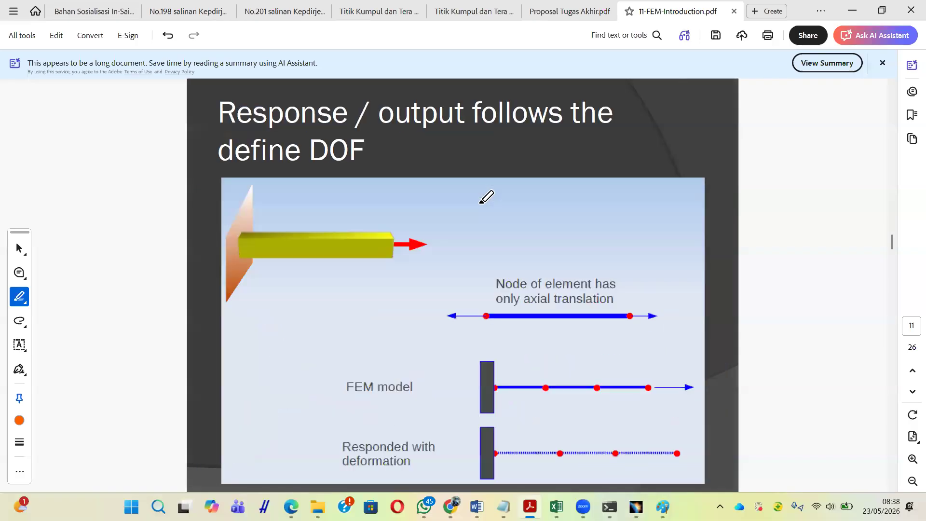
scroll(486, 197, "down", 5)
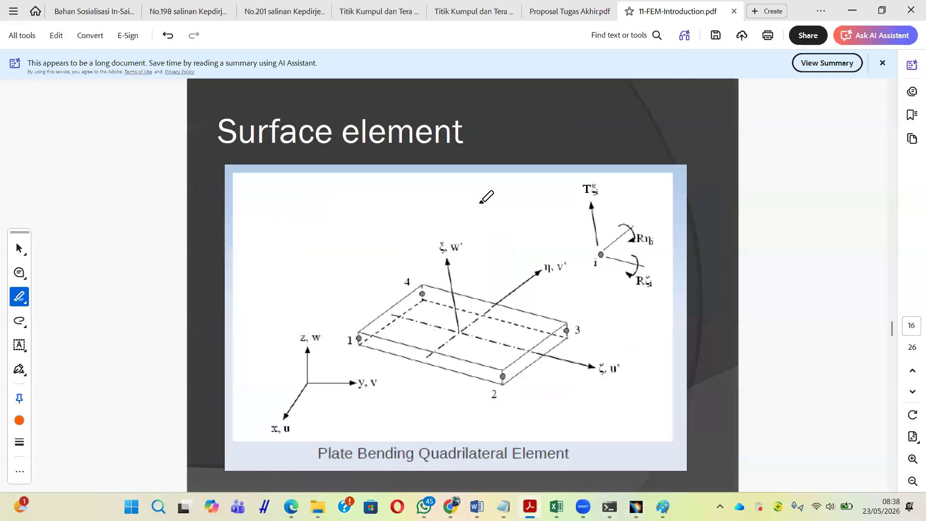
scroll(486, 197, "down", 1)
scroll(486, 197, "up", 2)
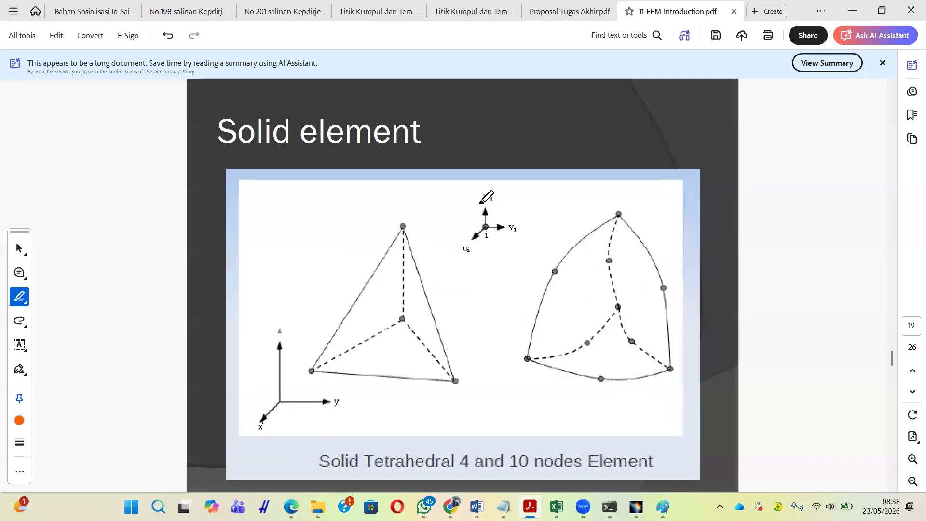
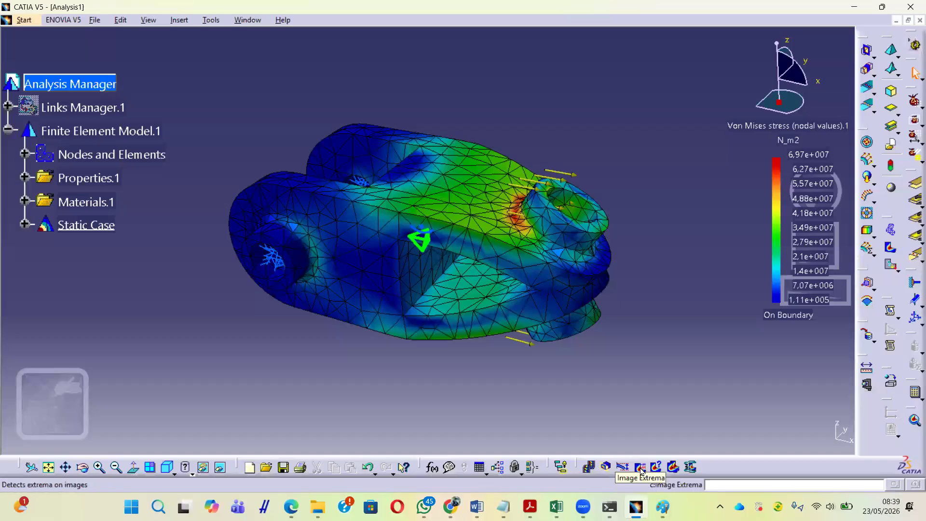
Step: Create the global maximum extrema on the Von Mises stress image and examine where its label points on the lower loaded lug
left_click(641, 469)
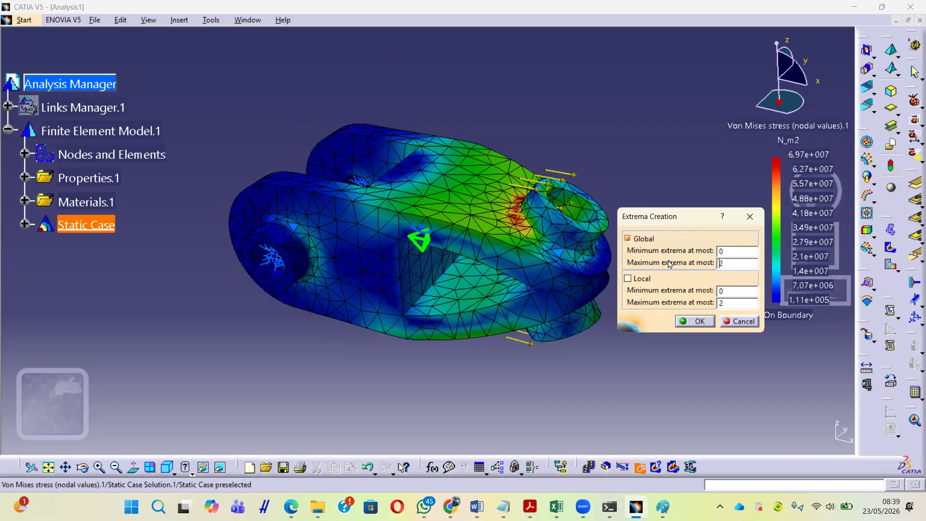
left_click(699, 322)
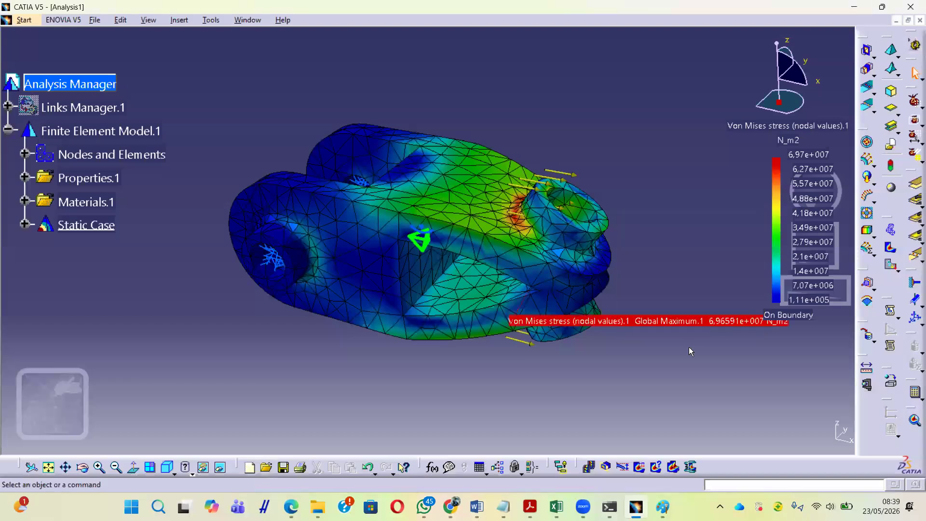
middle_click_drag(599, 369, 522, 276)
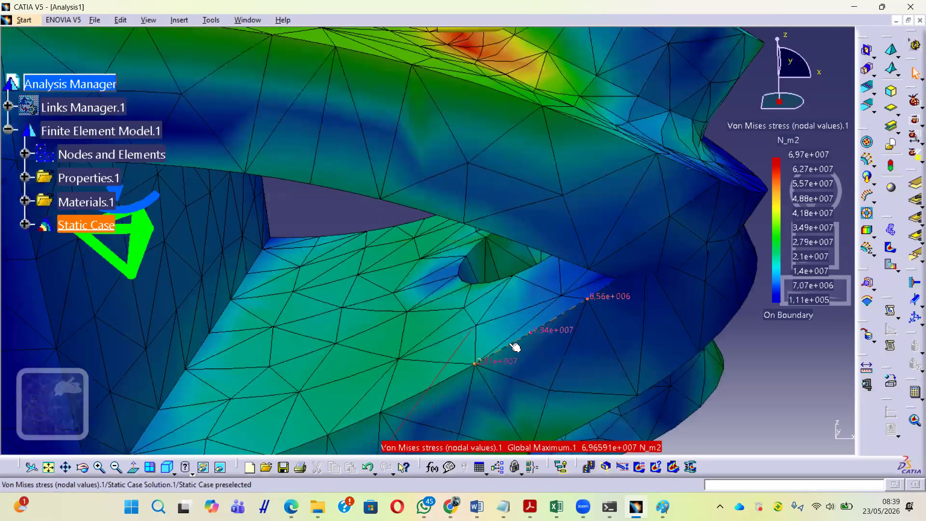
mouse_move(420, 362)
middle_mouse_down()
mouse_move(394, 217)
mouse_move(393, 195)
mouse_move(413, 185)
mouse_move(379, 195)
mouse_move(252, 175)
mouse_move(238, 164)
mouse_move(285, 143)
mouse_move(306, 199)
mouse_move(393, 281)
mouse_move(411, 365)
middle_mouse_up()
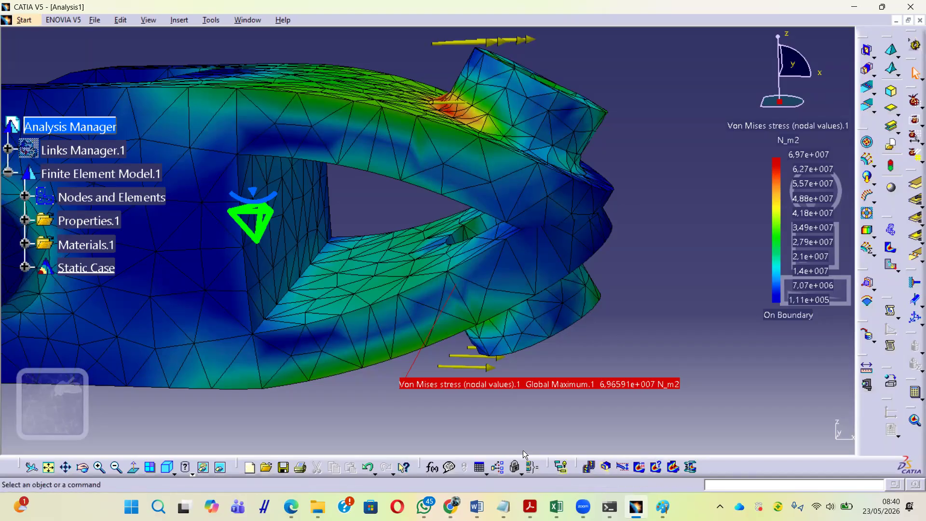
Step: Display the Von Mises stress image as a wireframe and examine where the global maximum lies within the mesh
left_click(192, 474)
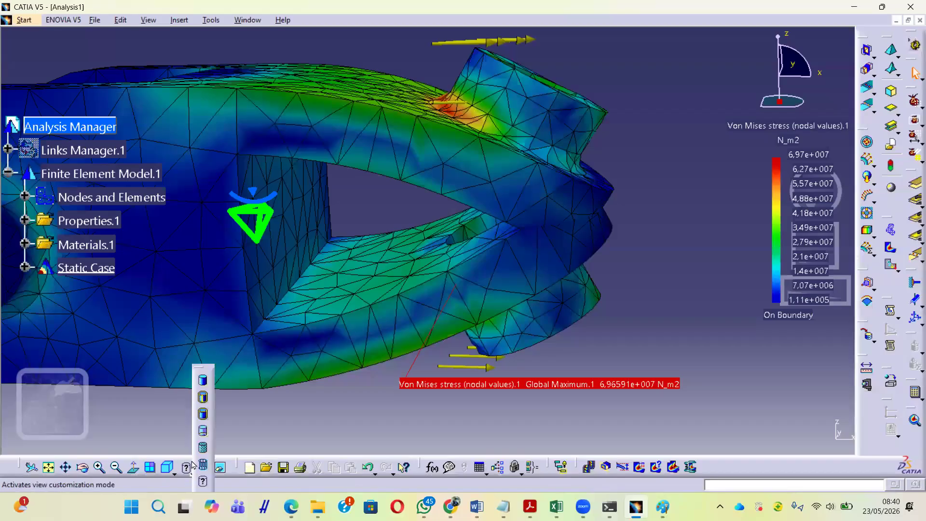
left_click(203, 465)
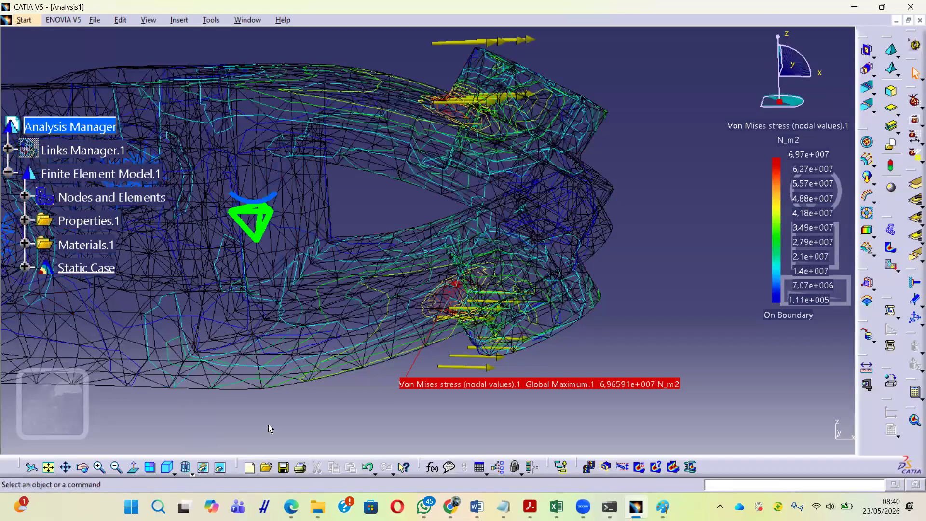
mouse_move(344, 380)
middle_mouse_down()
mouse_move(418, 330)
mouse_move(418, 229)
mouse_move(435, 178)
mouse_move(407, 338)
mouse_move(423, 306)
mouse_move(472, 259)
mouse_move(507, 352)
mouse_move(434, 183)
mouse_move(433, 149)
mouse_move(446, 143)
middle_mouse_up()
mouse_move(494, 196)
middle_mouse_down()
mouse_move(474, 218)
mouse_move(473, 330)
mouse_move(464, 331)
mouse_move(455, 394)
mouse_move(562, 407)
mouse_move(559, 397)
middle_mouse_up()
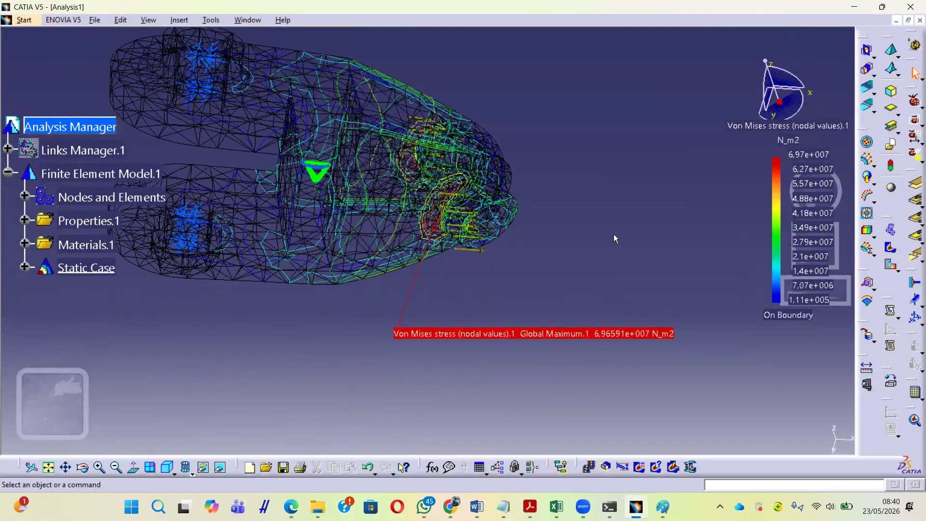
middle_click_drag(308, 295, 291, 344)
scroll(291, 343, "up", 1)
Step: Set the custom view mode to Material shading with all edges and points, and view the stress around the loaded bore
left_click(192, 474)
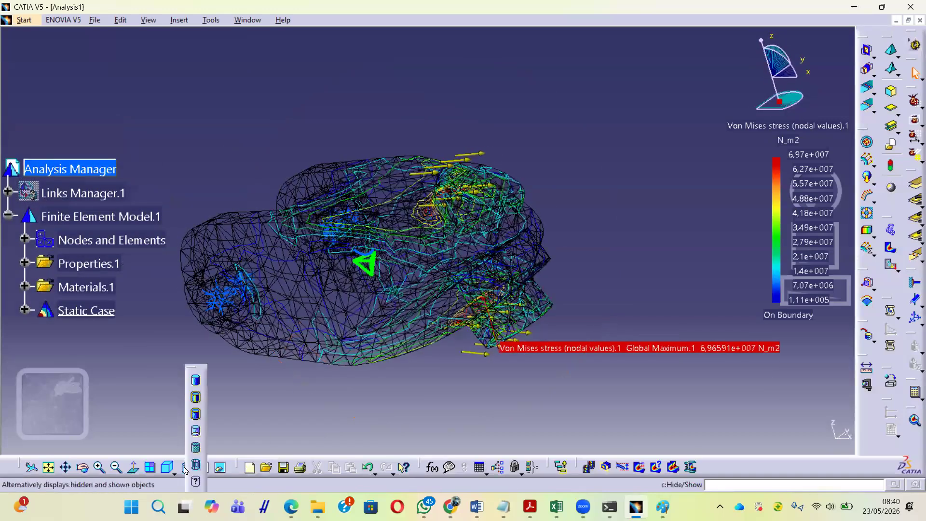
left_click(195, 465)
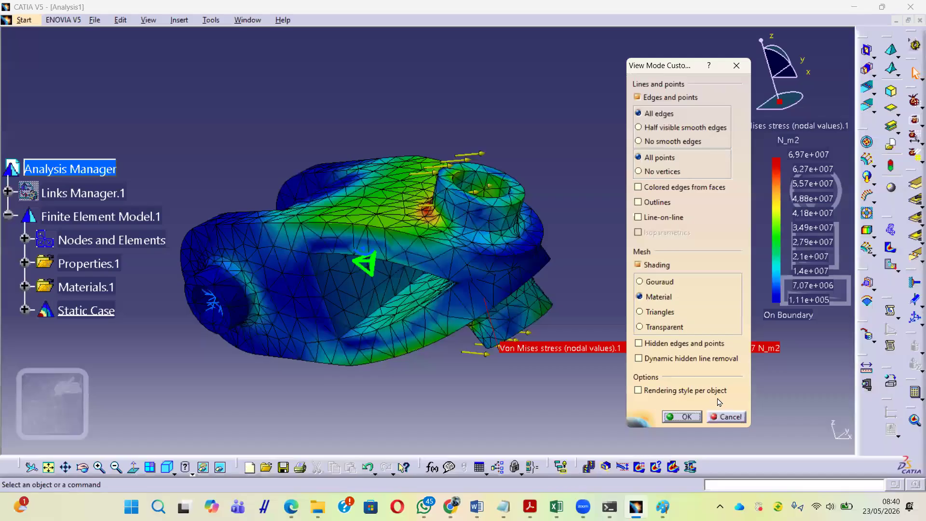
left_click(691, 417)
middle_click_drag(394, 205, 498, 277)
middle_click_drag(617, 161, 580, 165)
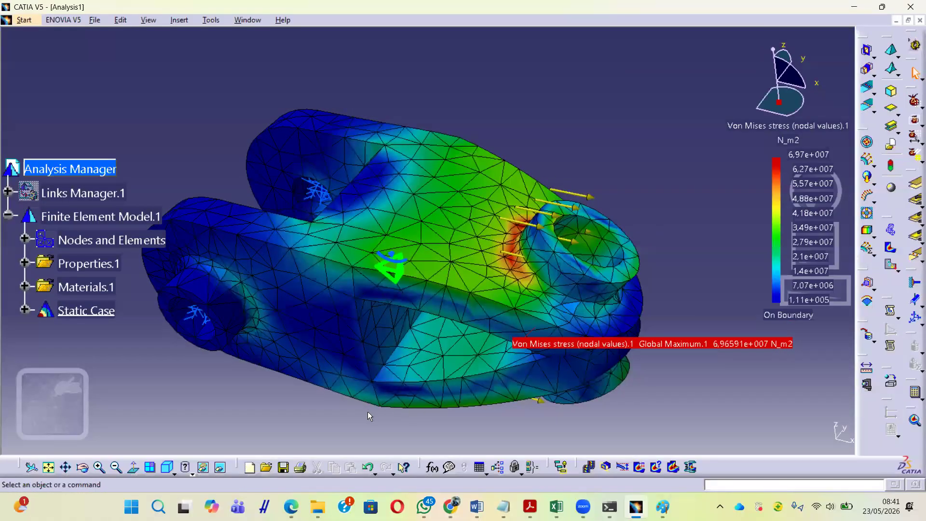
middle_click_drag(346, 412, 381, 376)
middle_click_drag(526, 140, 542, 215)
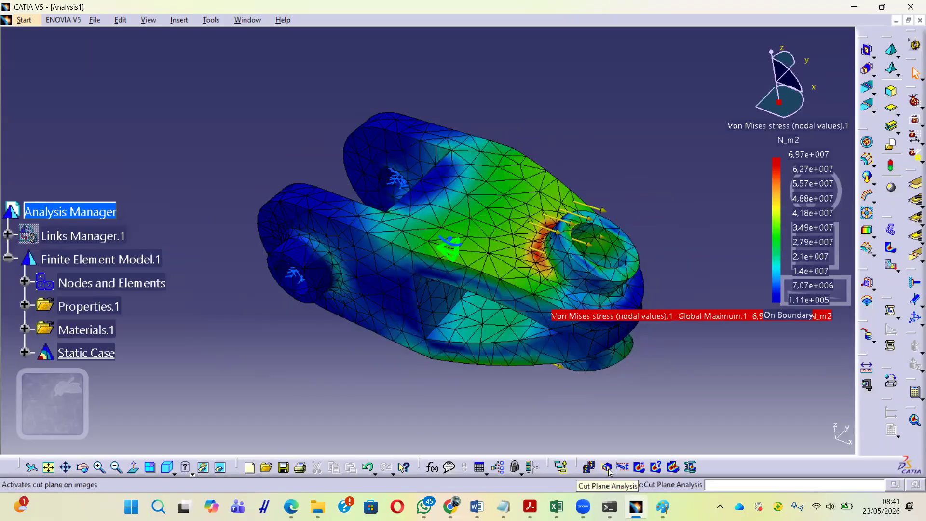
Step: Run a Cut Plane Analysis with the plane rotated upright lengthwise through the clevis, examine the stress inside the section, and close it
left_click(608, 471)
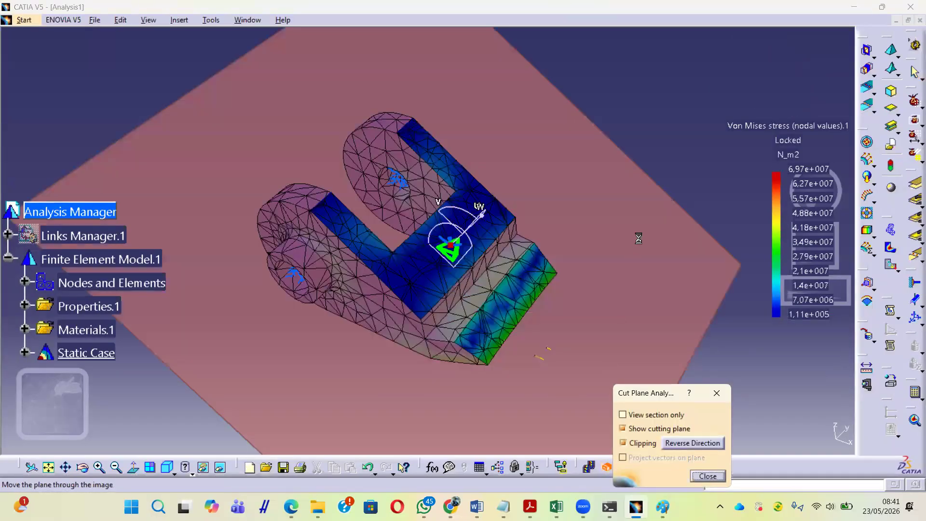
middle_click_drag(499, 337, 501, 155)
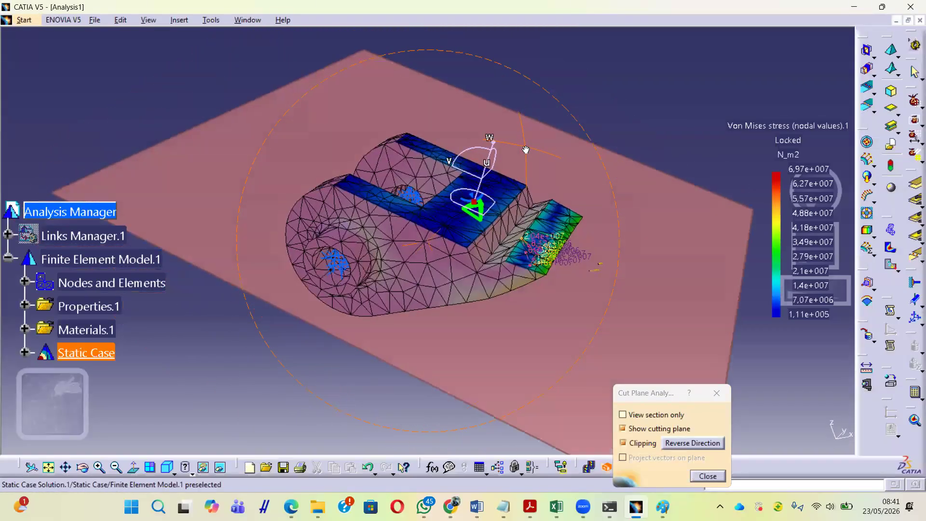
left_click_drag(498, 158, 429, 190)
middle_click_drag(459, 243, 410, 255)
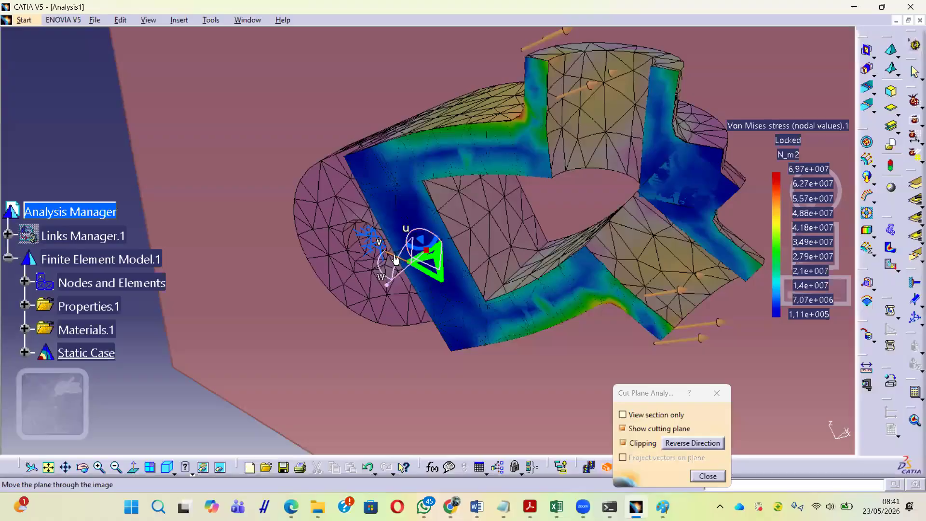
left_click_drag(403, 253, 395, 255)
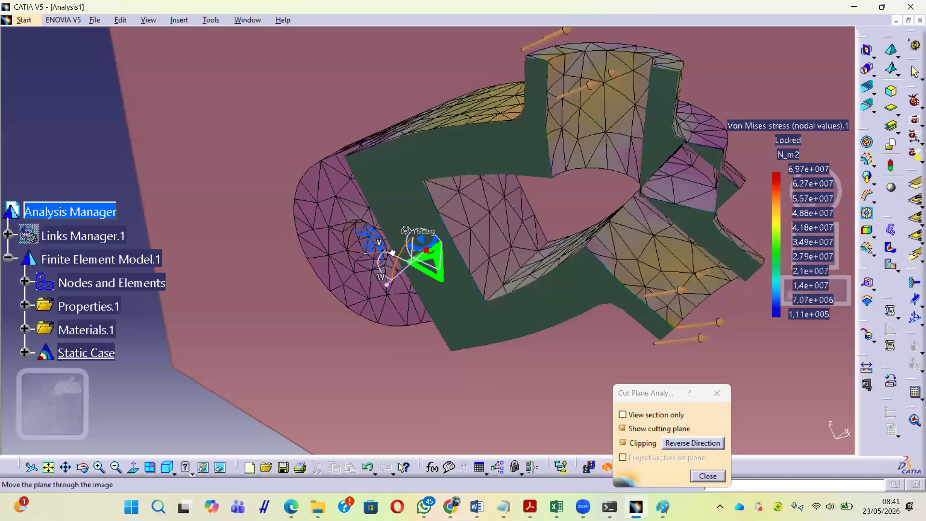
middle_click_drag(240, 349, 459, 309)
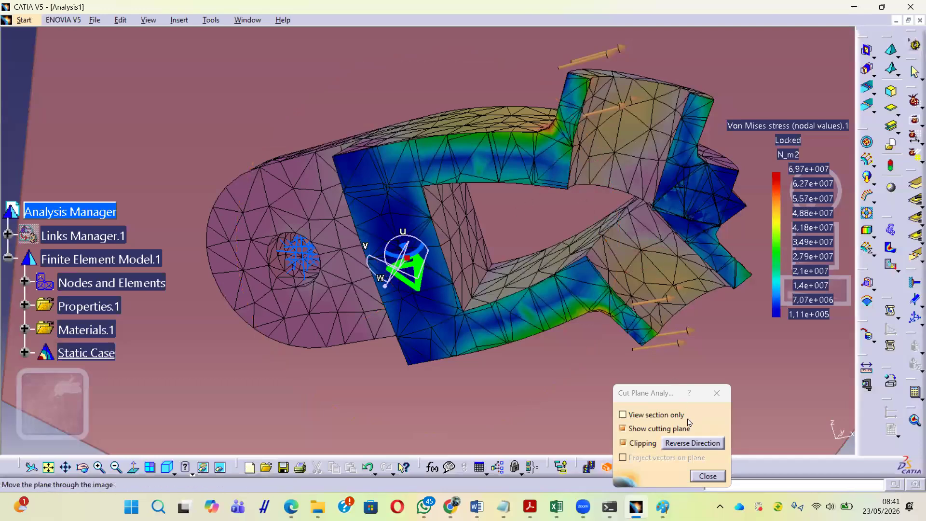
left_click(708, 477)
Step: Generate a report for the Static Case titled Analysis1 in the TempOutputDirectory folder
middle_click_drag(441, 251, 381, 306)
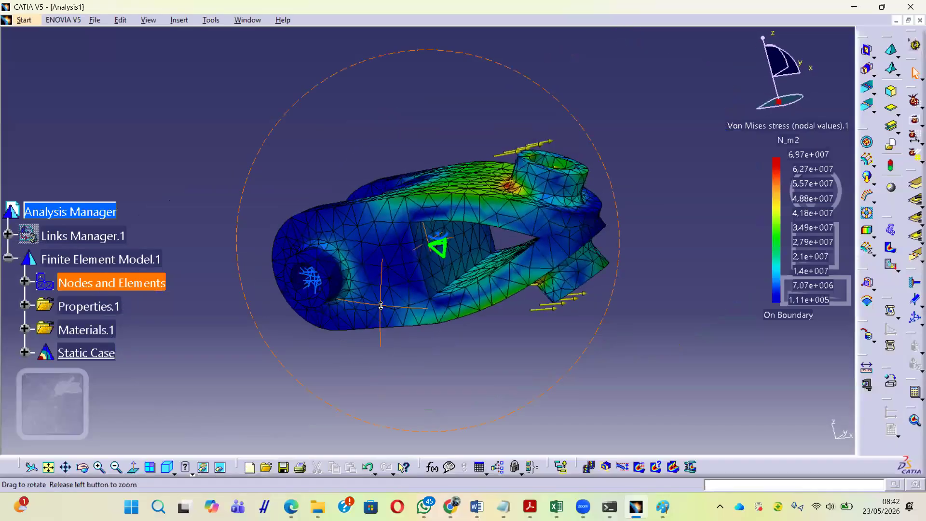
middle_click_drag(480, 135, 597, 155)
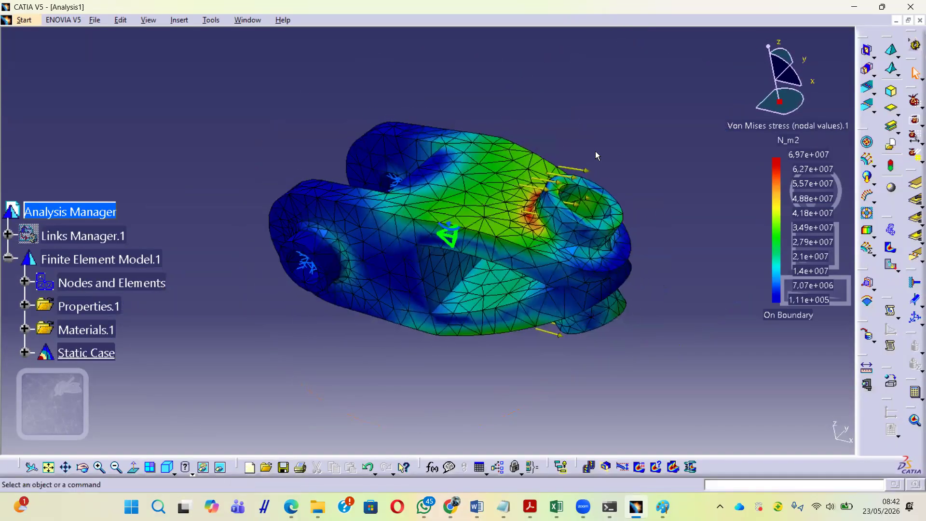
scroll(585, 131, "down", 5)
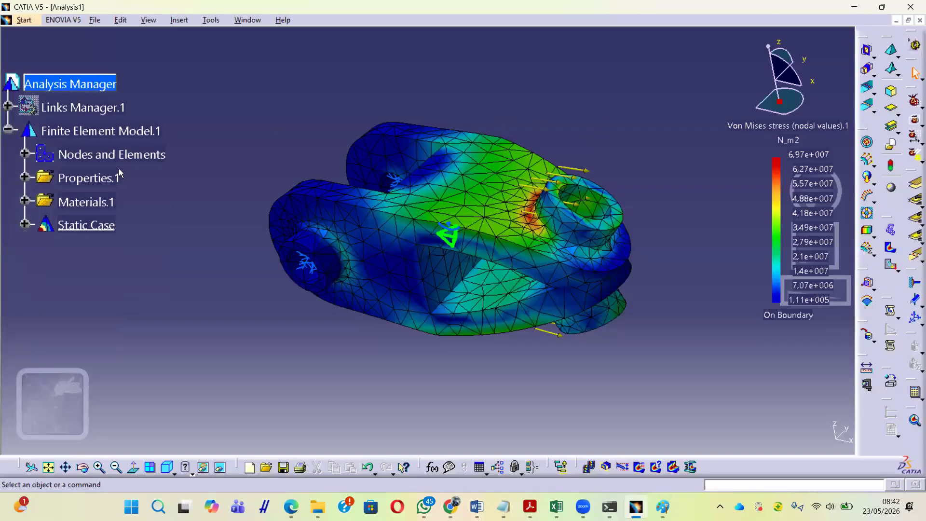
left_click(891, 314)
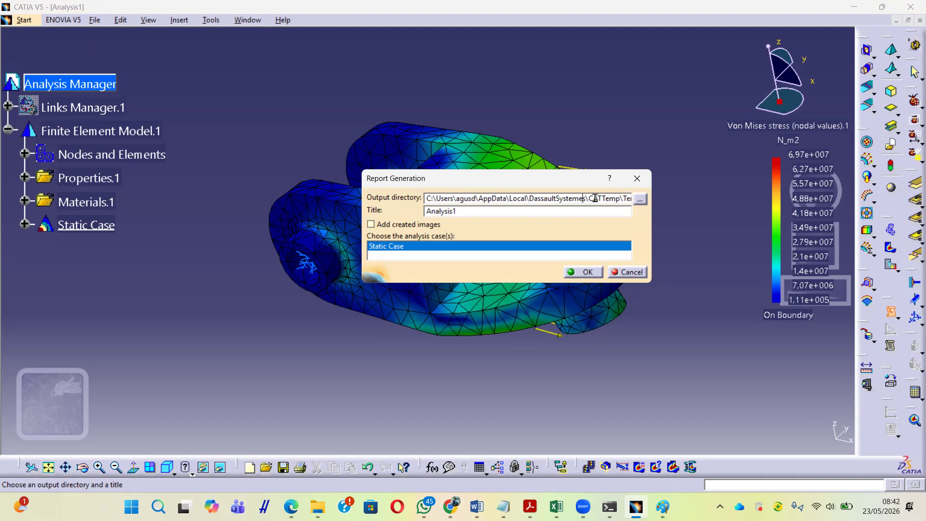
key("Right")
key("Right")
key("Right")
key("Right")
key("Right")
key("Right")
key("Right")
key("Right")
key("Right")
key("Right")
key("Right")
key("Right")
key("Right")
key("Right")
key("Right")
key("Right")
key("Right")
key("Right")
key("Right")
key("Right")
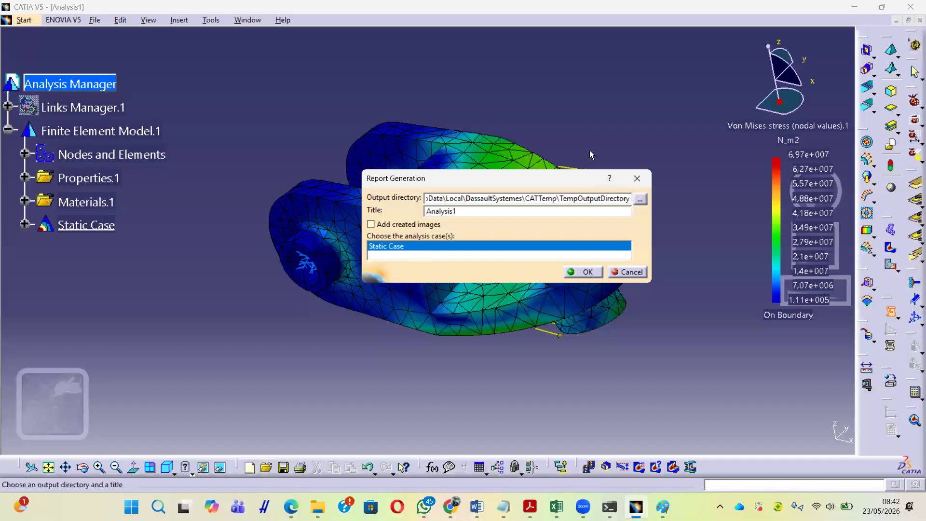
left_click(590, 273)
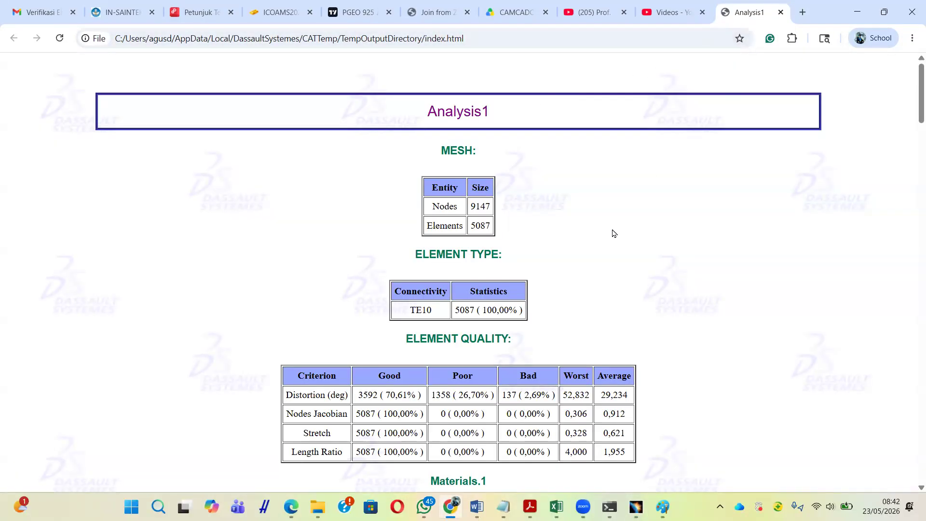
Step: Detach the Analysis1 report page into its own browser window and maximize it
scroll(615, 233, "down", 3)
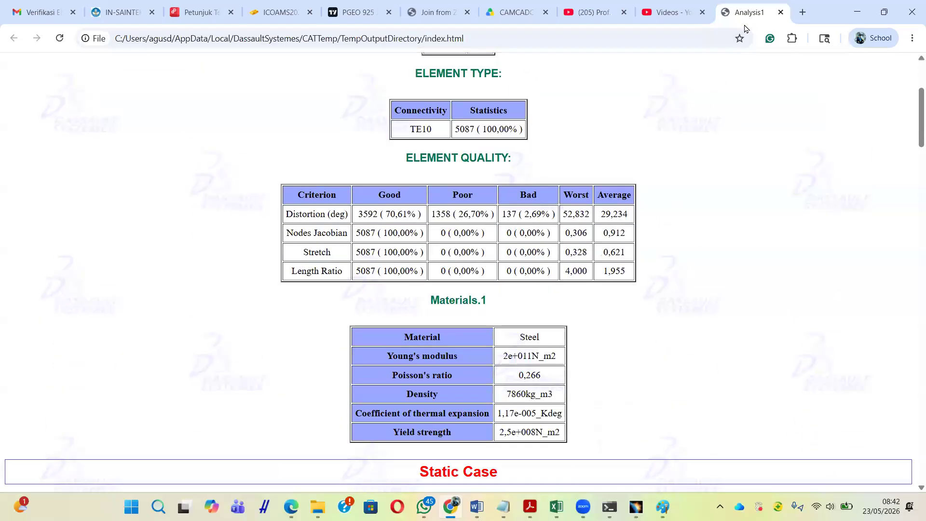
left_click_drag(748, 13, 577, 87)
double_click(577, 87)
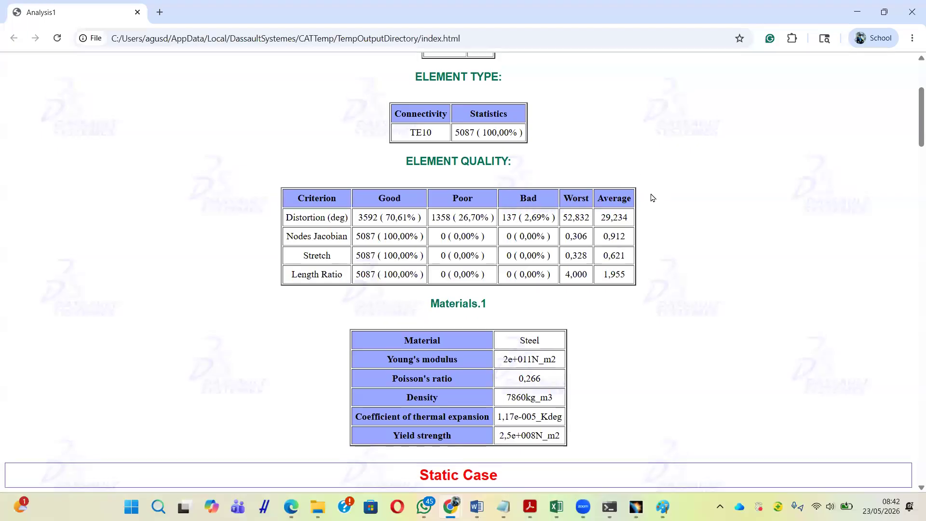
Step: Examine the numbers of nodes and elements and the element type in the report's mesh tables
scroll(649, 198, "up", 3)
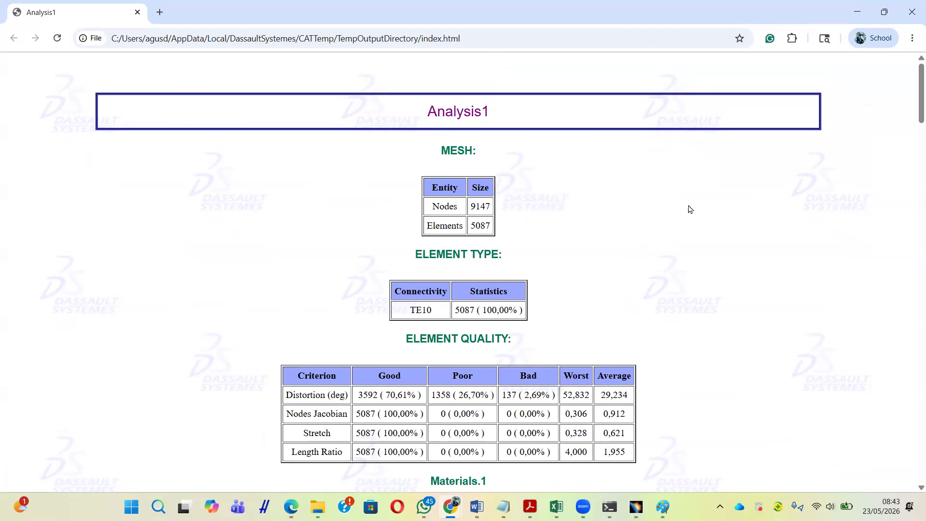
double_click(436, 206)
left_click_drag(427, 224, 481, 223)
left_click(593, 212)
scroll(581, 208, "down", 2)
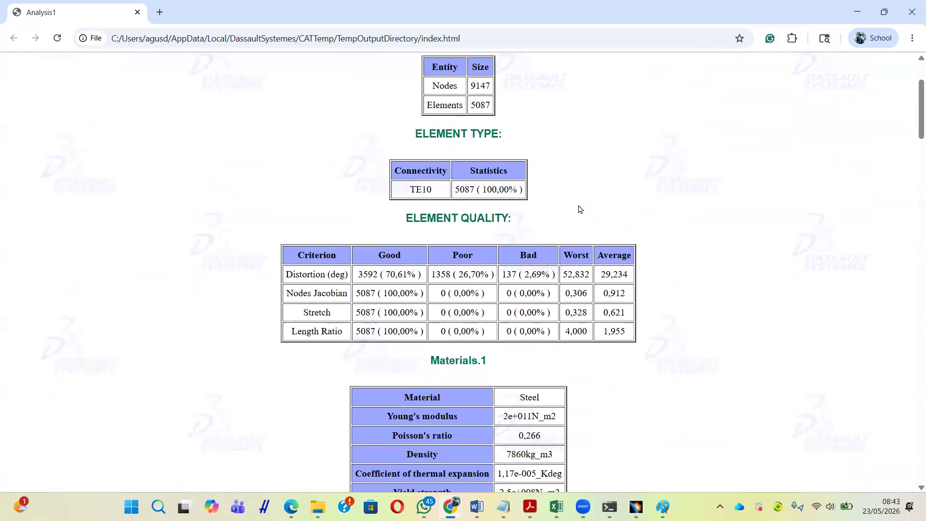
scroll(299, 181, "down", 1)
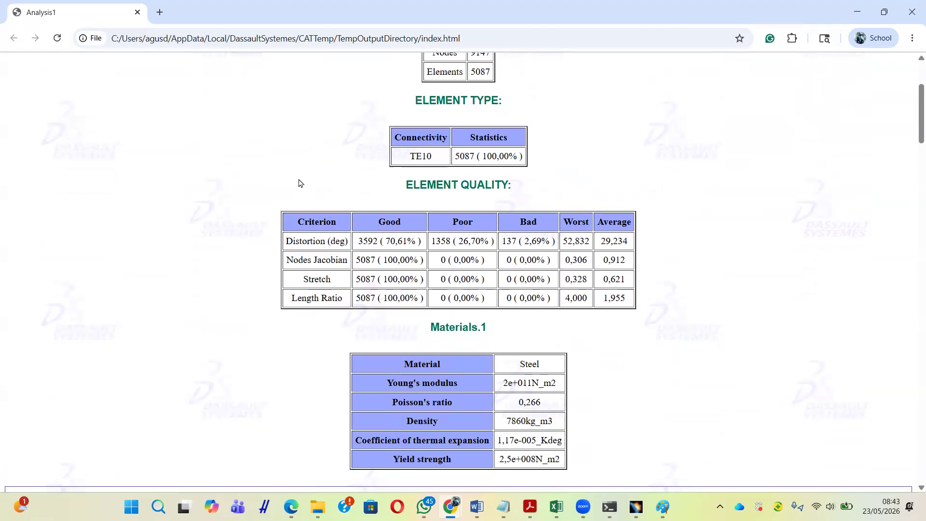
left_click_drag(407, 130, 431, 130)
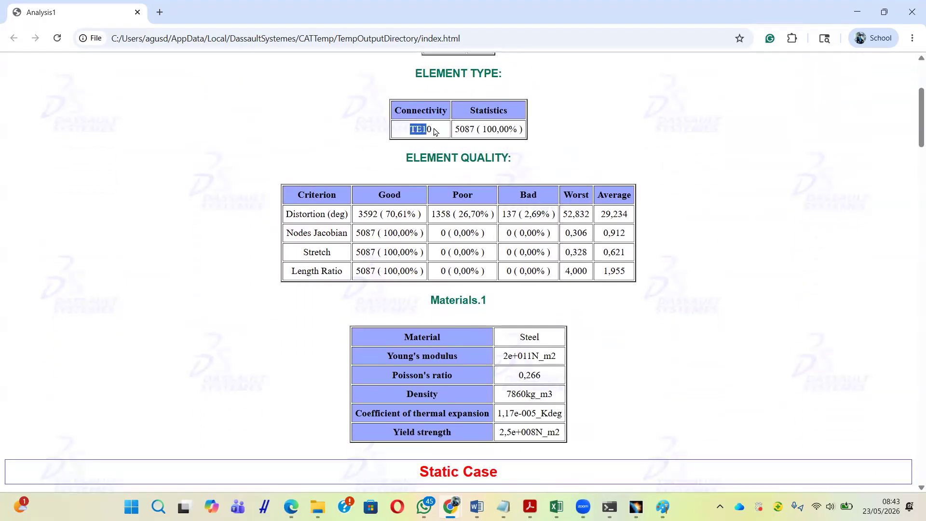
left_click(293, 160)
Step: Examine the report's element quality criteria, especially the distortion row and its share of good elements
scroll(381, 209, "down", 1)
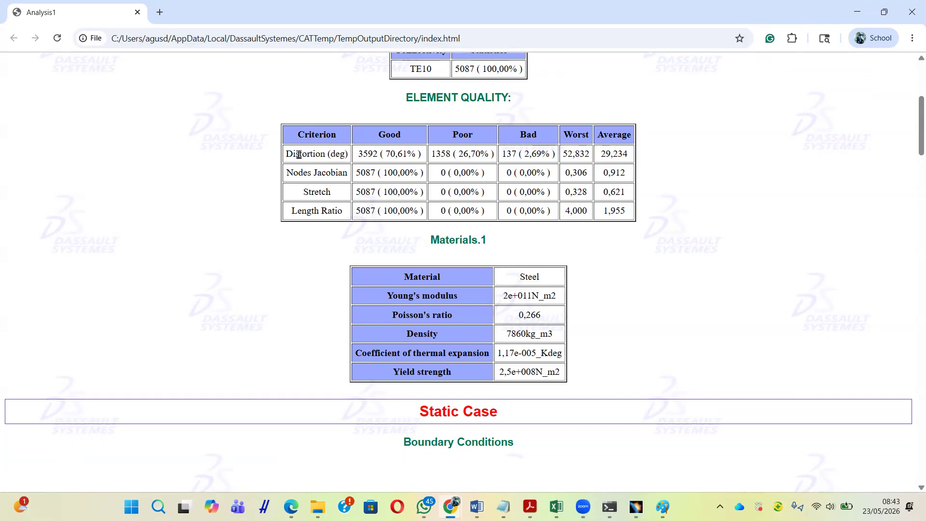
left_click_drag(299, 153, 307, 172)
left_click(316, 191)
left_click_drag(286, 155, 351, 157)
left_click(318, 153)
left_click_drag(365, 155, 410, 155)
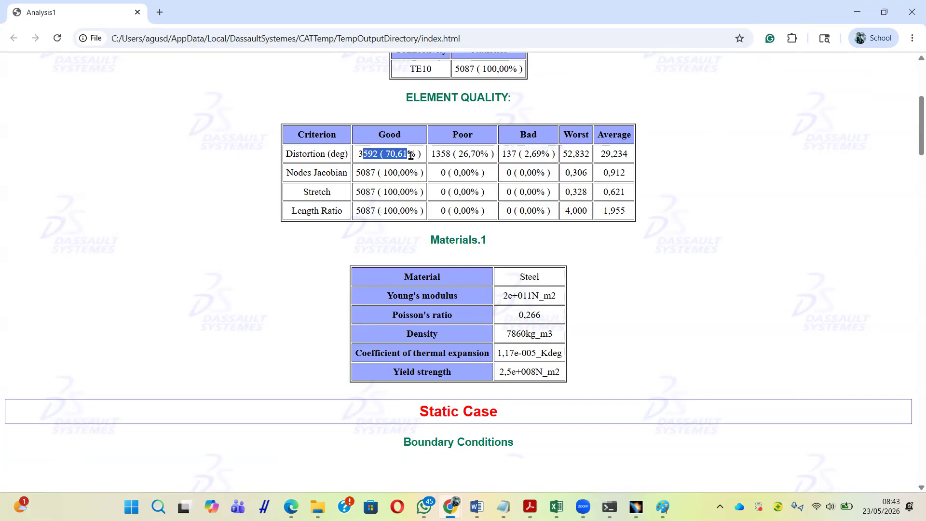
left_click(388, 152)
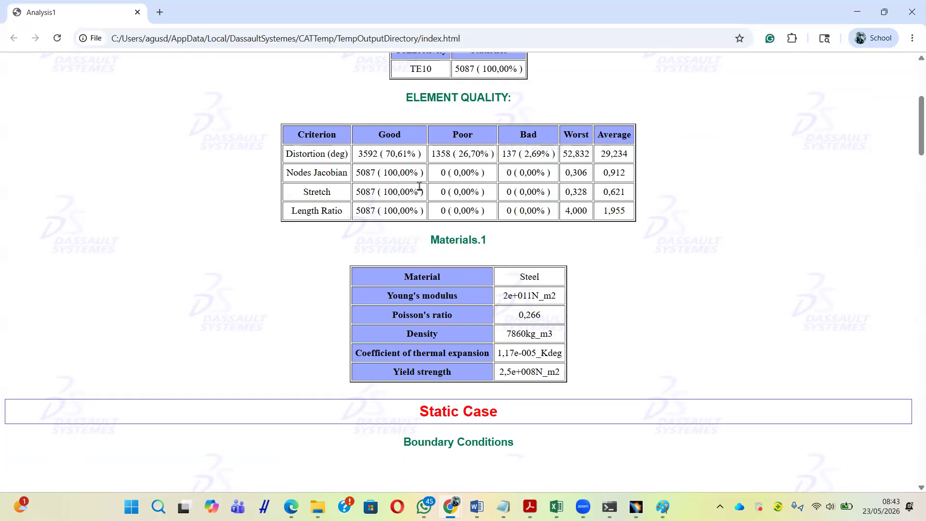
left_click_drag(296, 151, 339, 154)
left_click(375, 162)
left_click_drag(387, 155, 412, 151)
left_click(396, 155)
left_click_drag(287, 153, 346, 154)
left_click(373, 155)
Step: Switch to 11-FEM-Introduction.pdf, circle "Object/domain/model" on the Descritization slide and handwrite "error" beside it
key("alt+Tab")
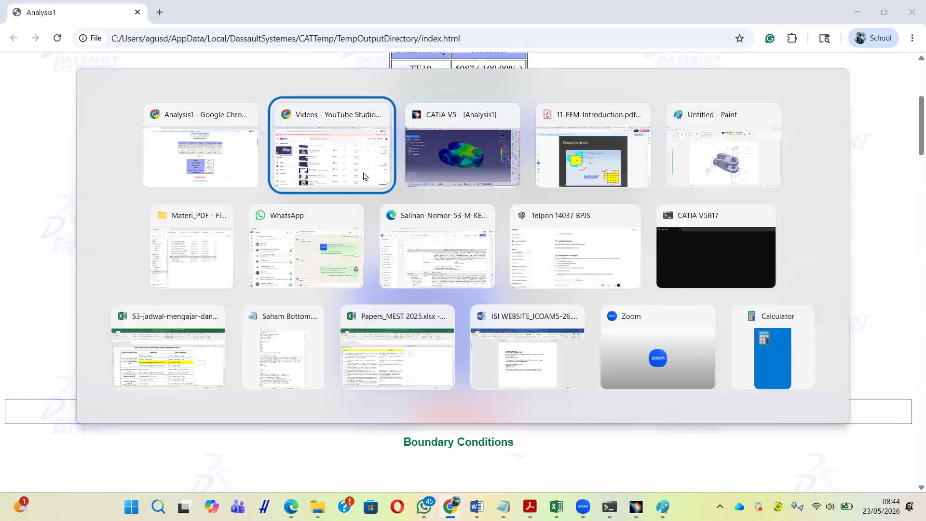
key("alt+Tab")
key("alt+Tab")
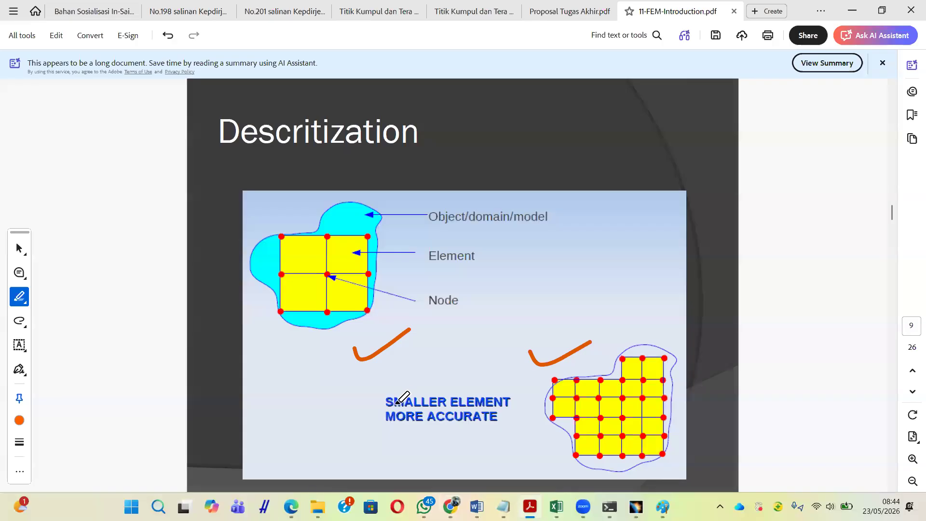
mouse_move(574, 209)
left_mouse_down()
mouse_move(524, 200)
mouse_move(490, 240)
mouse_move(513, 203)
left_mouse_up()
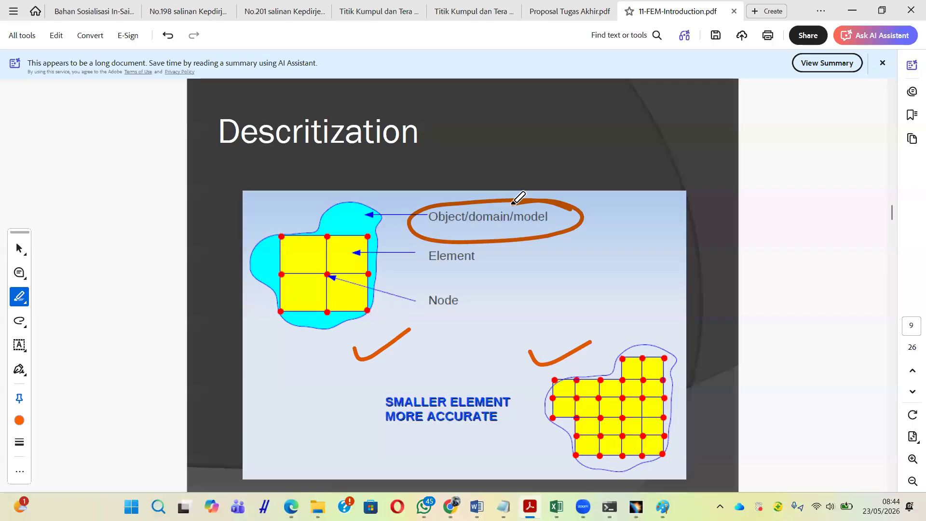
mouse_move(615, 211)
left_mouse_down()
mouse_move(612, 234)
mouse_move(689, 210)
left_mouse_up()
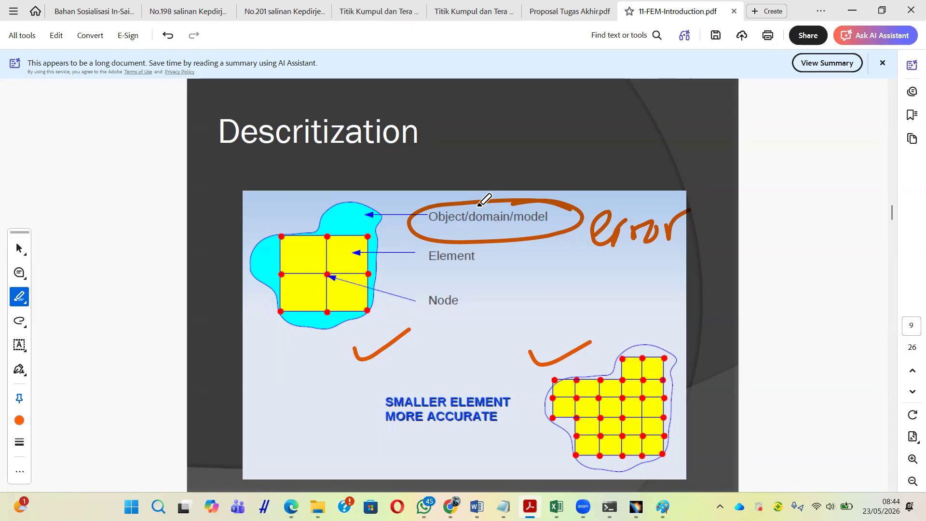
Step: Switch back to the Analysis1 report in Chrome and examine the Good column of the element quality table
key("alt+Tab")
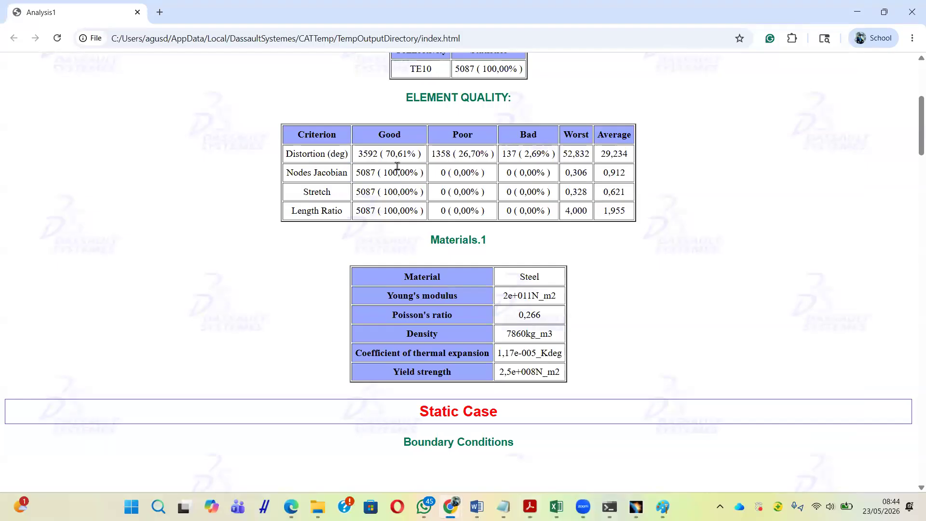
left_click_drag(378, 133, 408, 138)
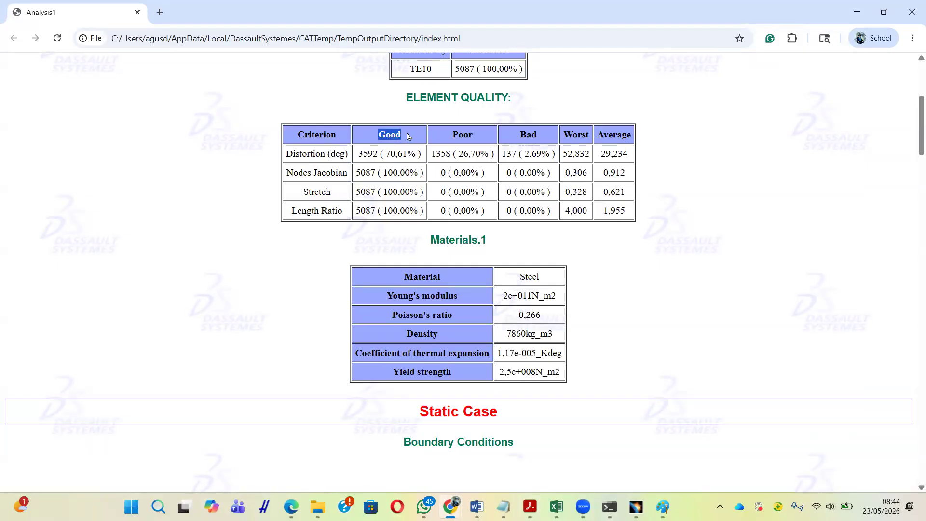
left_click(377, 151)
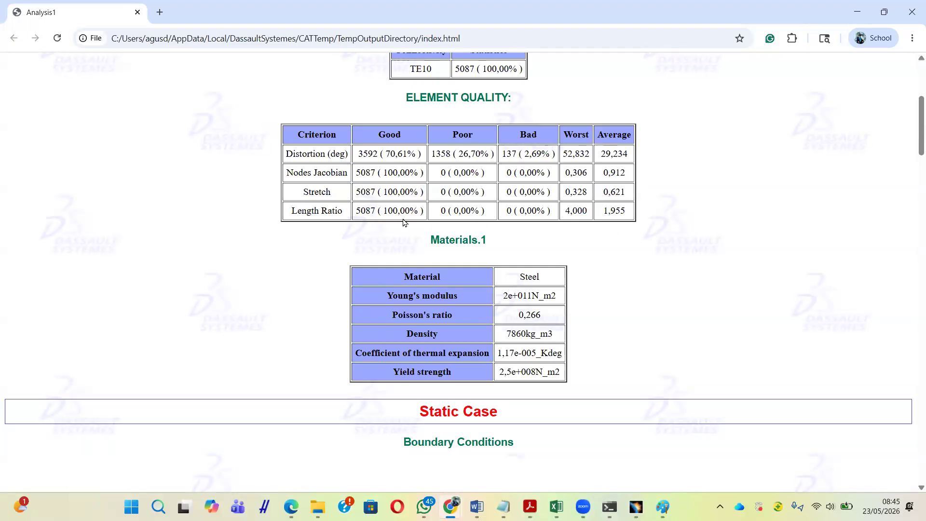
scroll(405, 222, "down", 1)
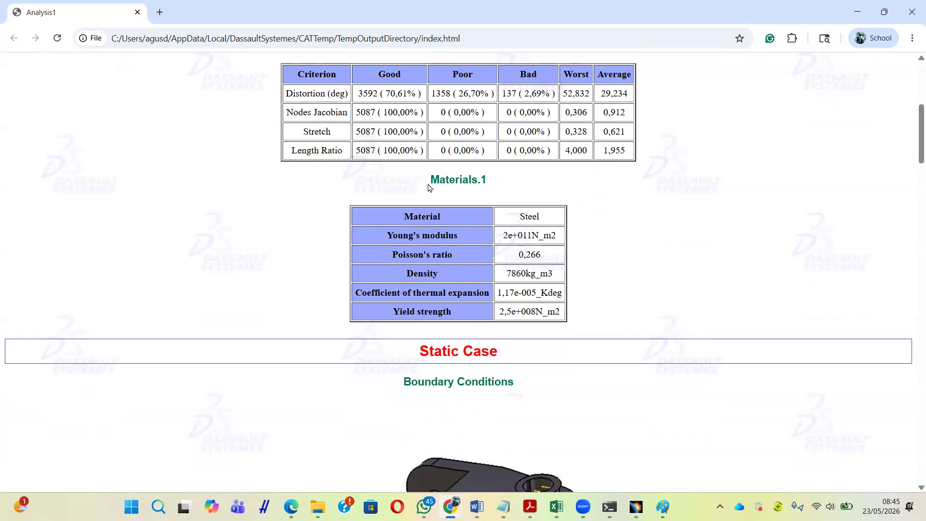
Step: Examine the steel properties in the report's Materials.1 table, from Young's modulus to thermal expansion and yield strength
left_click_drag(406, 215, 455, 218)
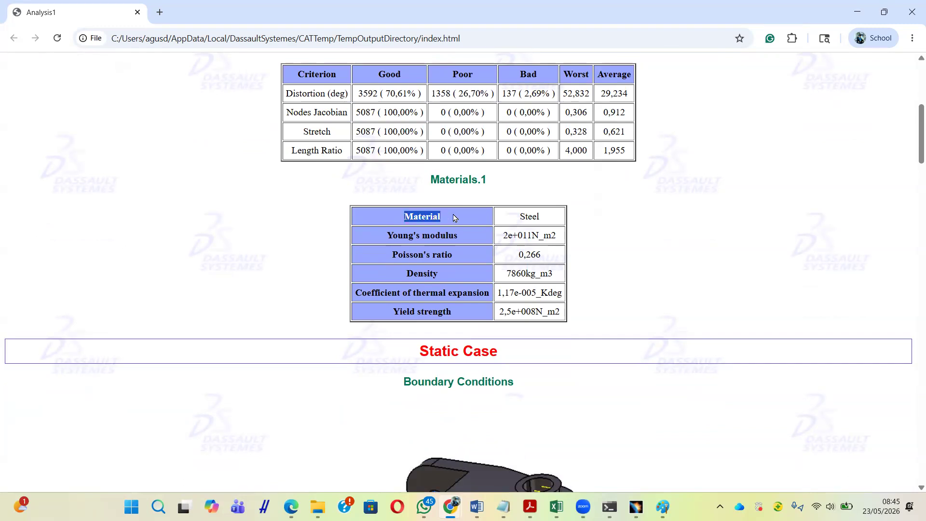
left_click_drag(520, 216, 548, 221)
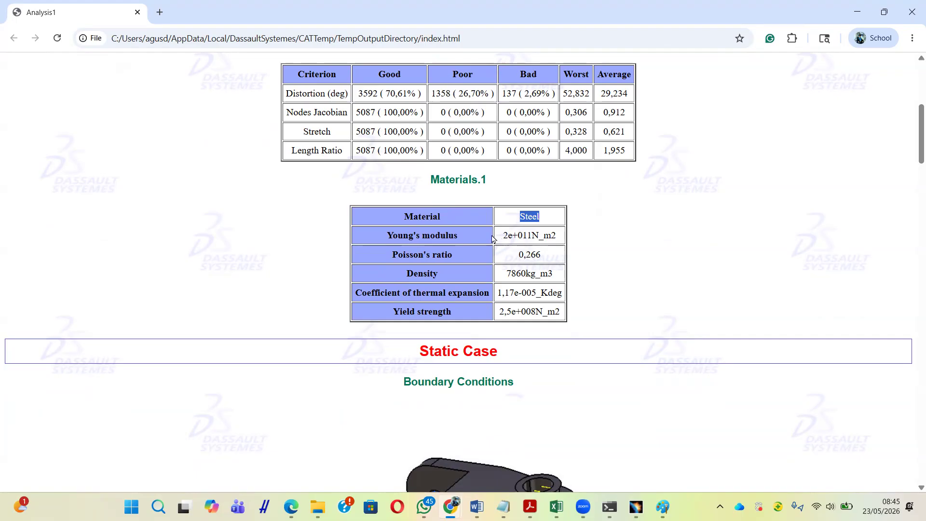
left_click_drag(388, 235, 456, 235)
left_click_drag(410, 254, 436, 254)
left_click(410, 274)
left_click_drag(368, 294, 439, 312)
left_click(437, 285)
left_click_drag(393, 315, 440, 316)
left_click(410, 312)
Step: Switch to 11-FEM-Introduction.pdf, sketch two axes with a stress-strain style curve on the Descritization slide and circle the kink in the curve
key("alt+Tab")
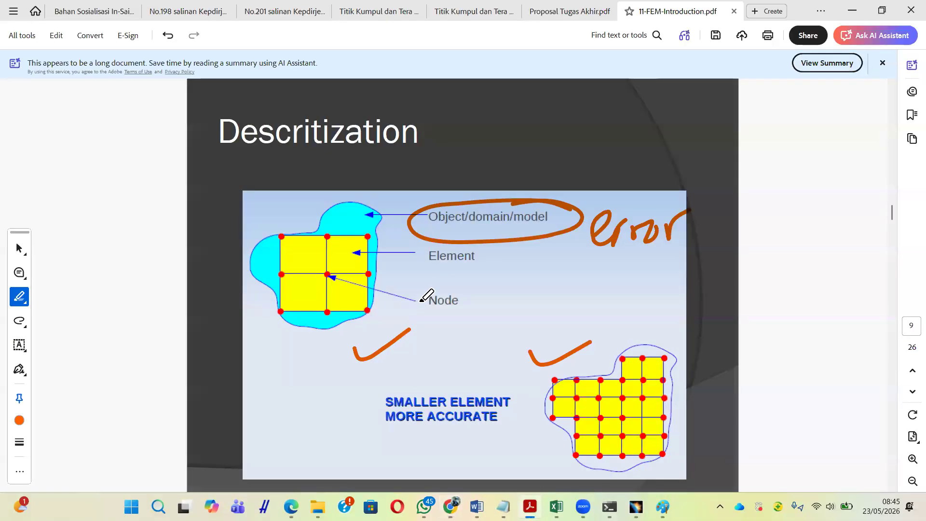
mouse_move(261, 386)
left_mouse_down()
mouse_move(262, 441)
mouse_move(375, 450)
left_mouse_up()
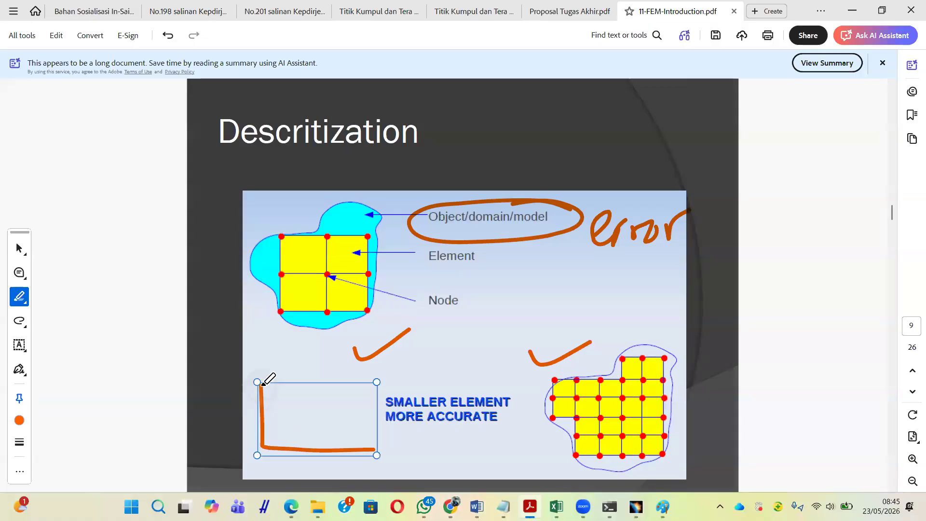
left_click(425, 389)
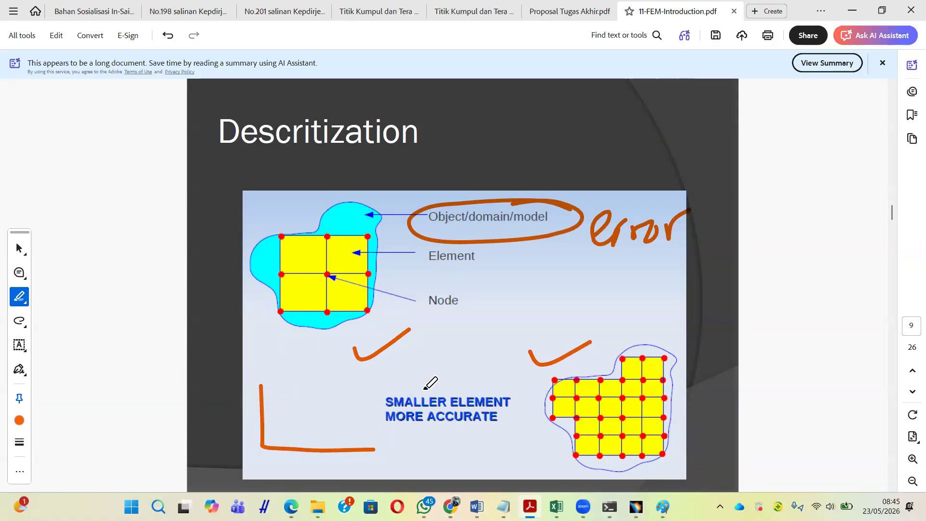
mouse_move(265, 448)
left_mouse_down()
mouse_move(302, 399)
mouse_move(348, 368)
mouse_move(392, 369)
left_mouse_up()
mouse_move(305, 384)
left_mouse_down()
mouse_move(337, 404)
mouse_move(289, 406)
left_mouse_up()
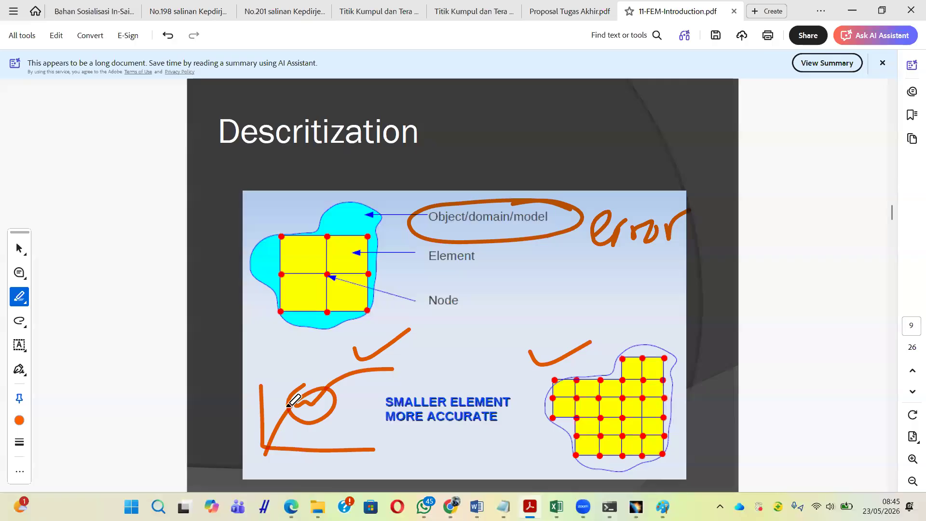
Step: Switch back to the Analysis1 report in Chrome and examine the boundary conditions figure, structure computation and applied load resultant
key("alt+Tab")
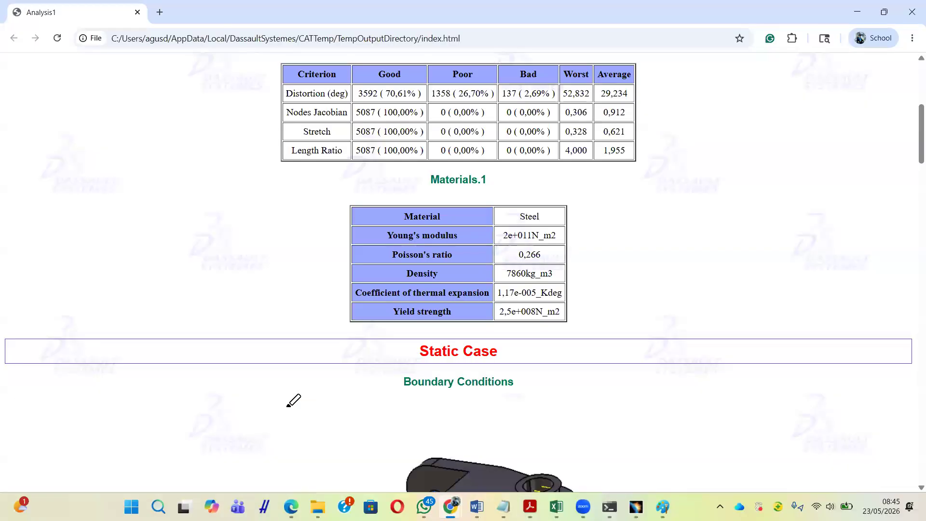
scroll(539, 361, "down", 2)
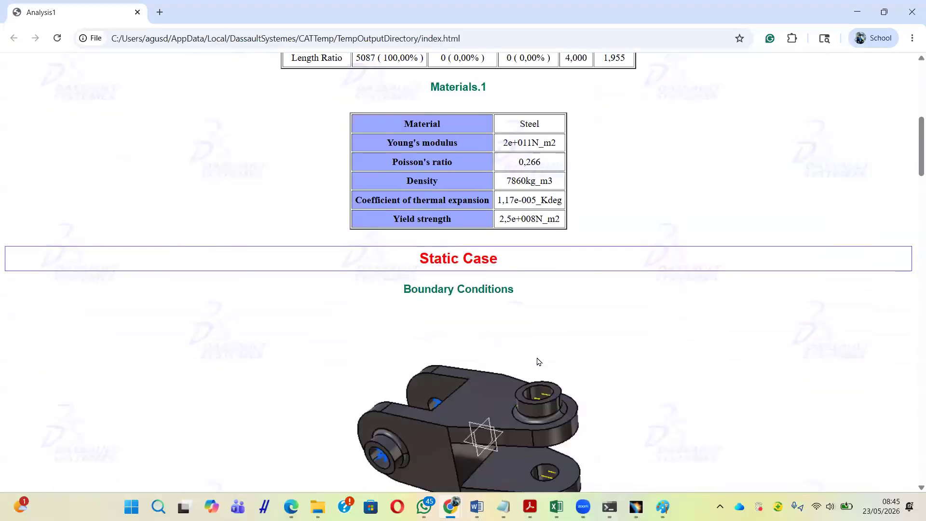
scroll(526, 310, "down", 3)
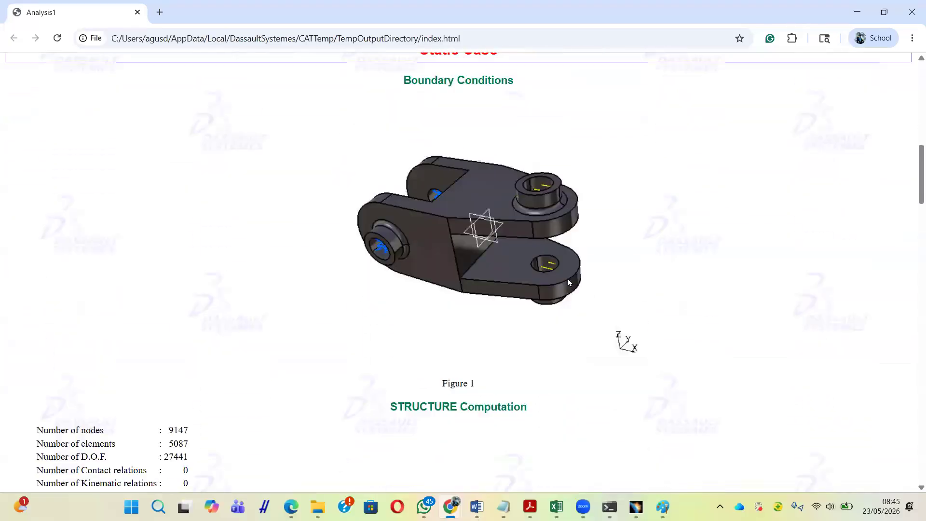
scroll(569, 280, "down", 2)
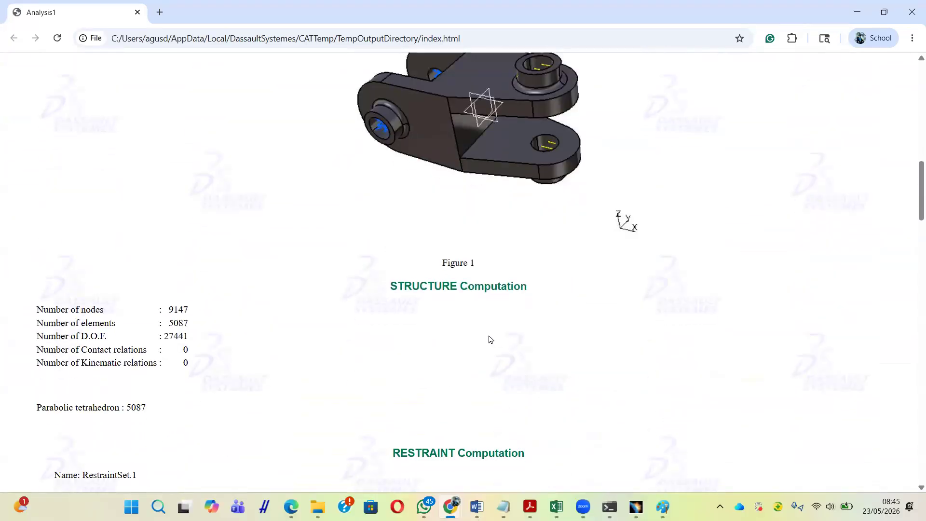
scroll(490, 339, "down", 7)
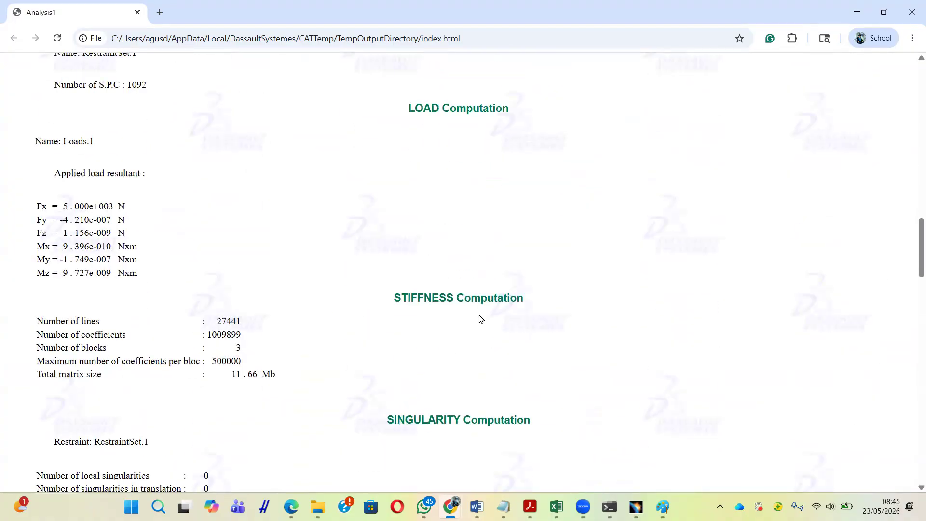
scroll(480, 319, "down", 2)
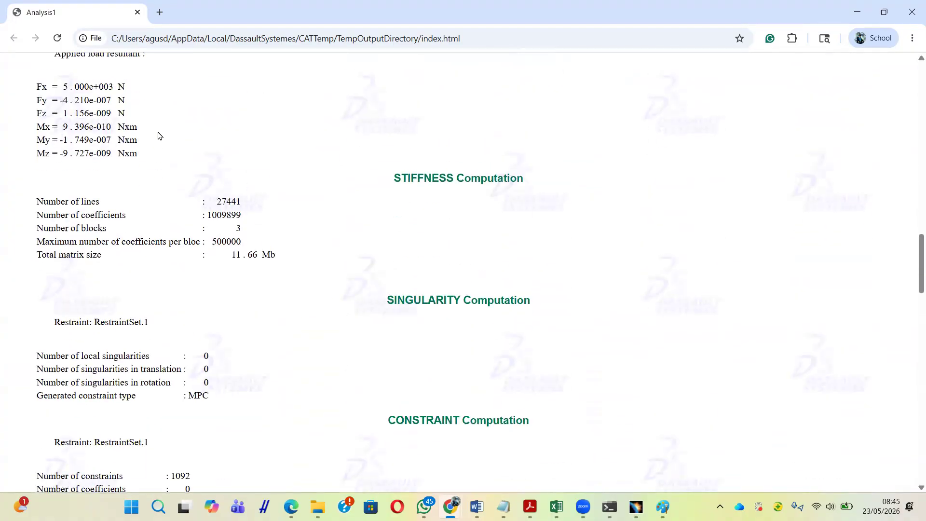
scroll(159, 136, "up", 2)
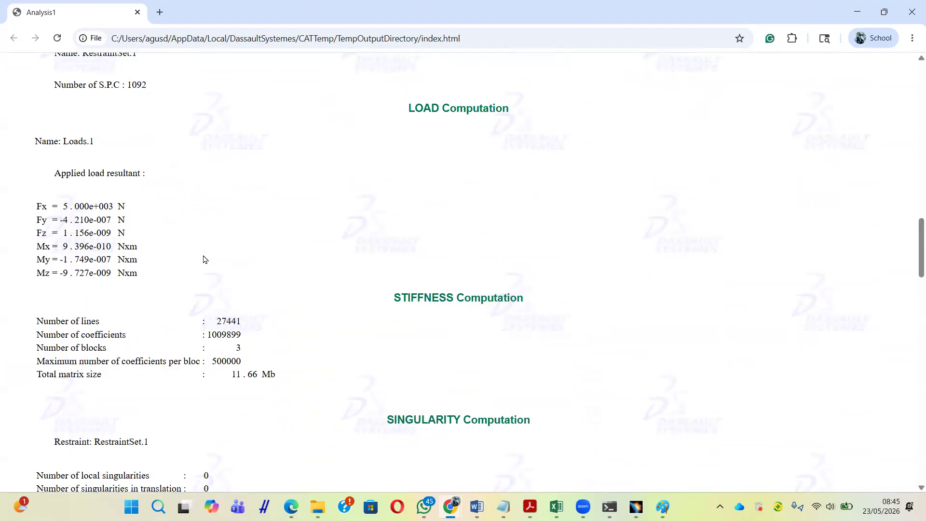
scroll(182, 264, "down", 2)
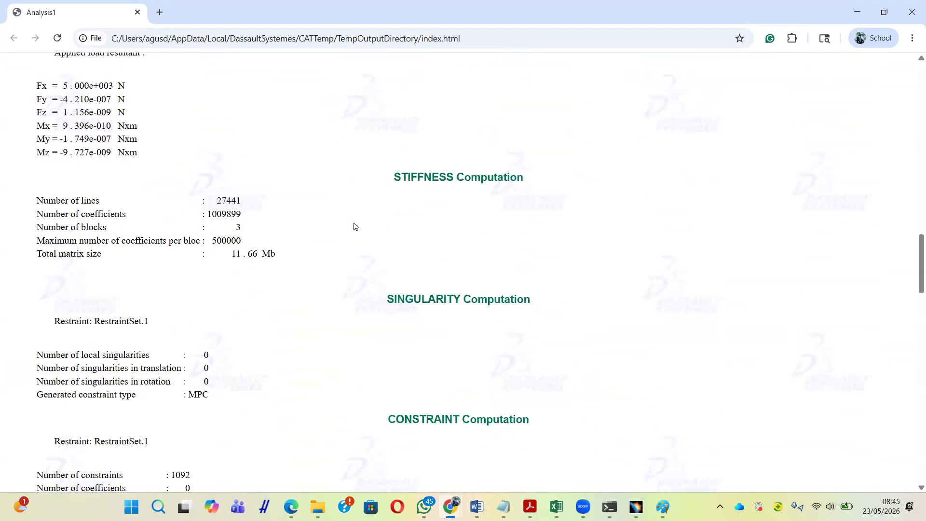
Step: Examine the report's stiffness, singularity, constraint and factorized computation sections
scroll(415, 203, "down", 2)
scroll(420, 193, "up", 2)
left_click_drag(398, 176, 477, 179)
scroll(412, 198, "down", 2)
scroll(467, 182, "down", 2)
left_click_drag(413, 178, 458, 177)
scroll(381, 200, "down", 3)
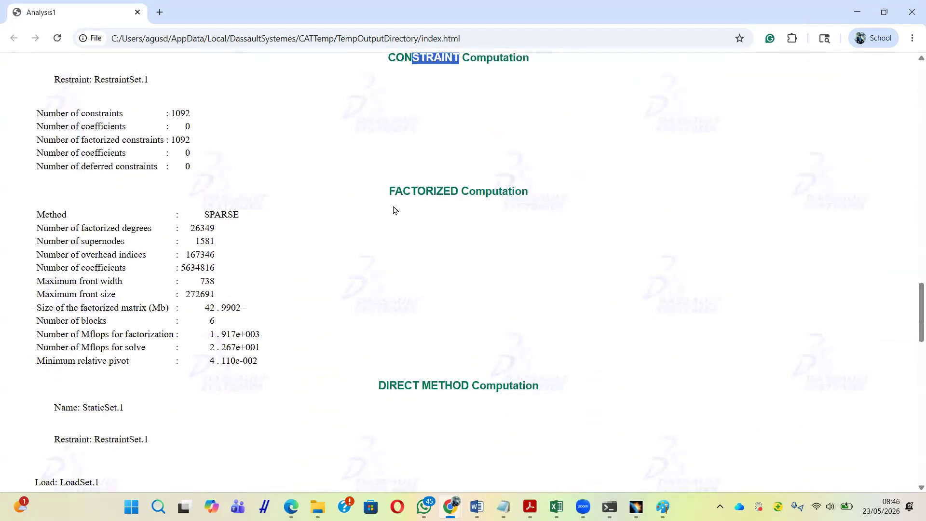
scroll(378, 219, "down", 4)
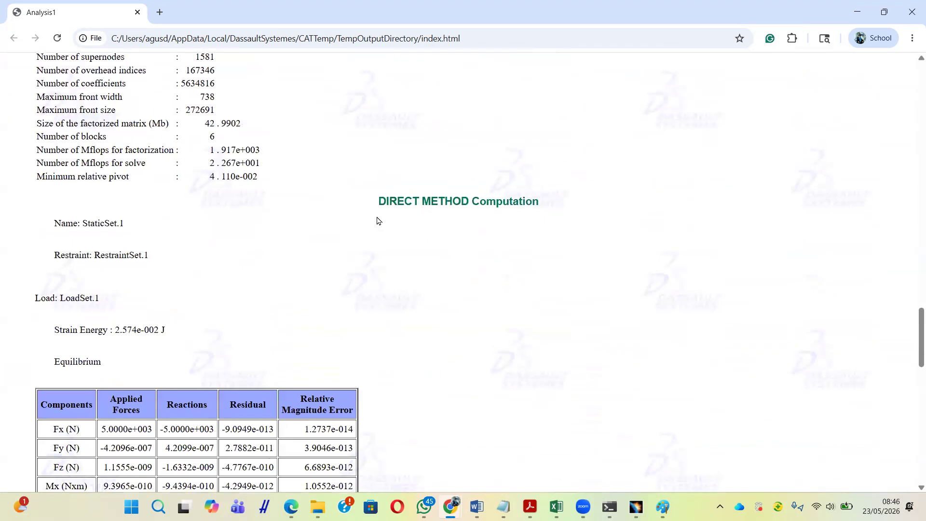
Step: Examine the equilibrium table under the direct method computation, comparing components, reactions, residuals and the relative magnitude error for Fx
scroll(376, 217, "down", 4)
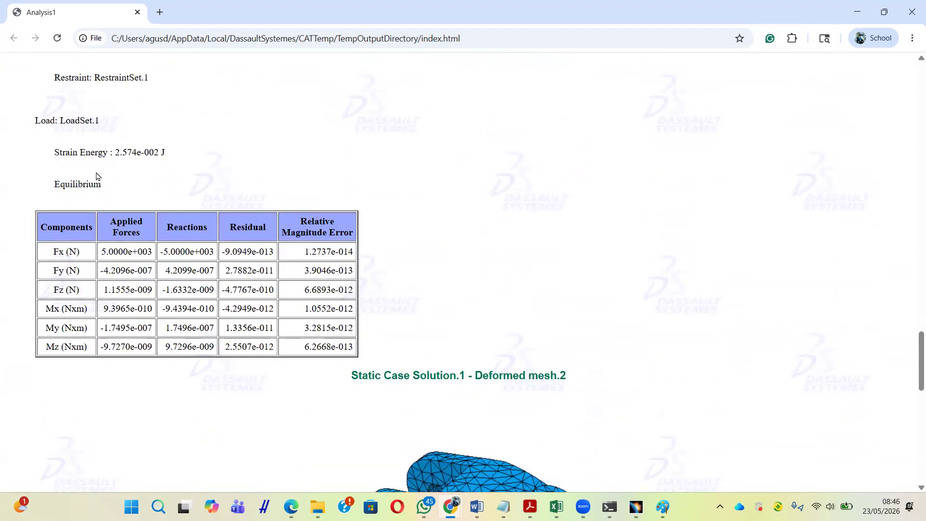
scroll(99, 177, "down", 1)
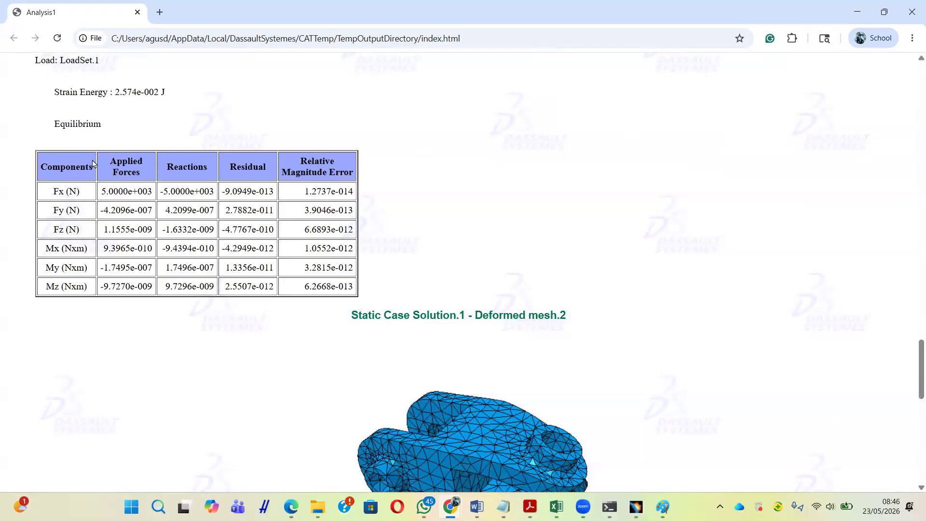
scroll(95, 164, "up", 2)
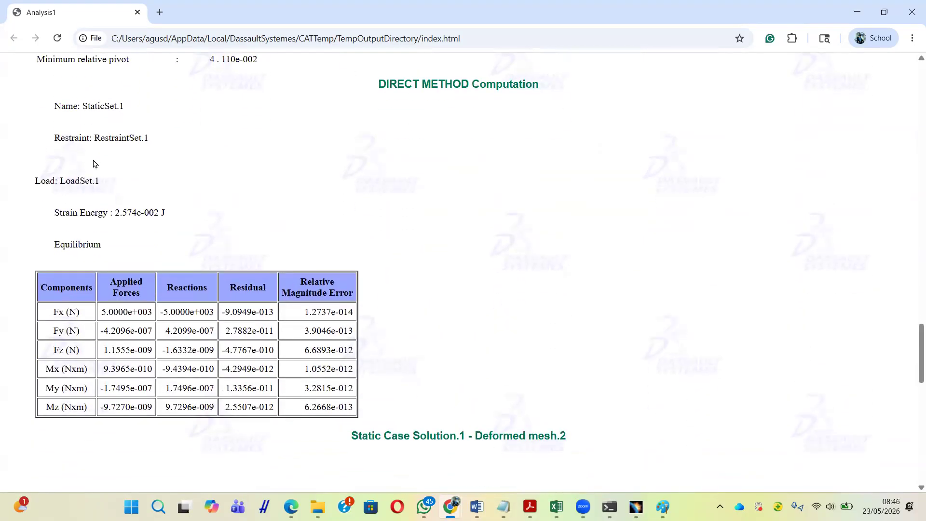
scroll(94, 164, "down", 2)
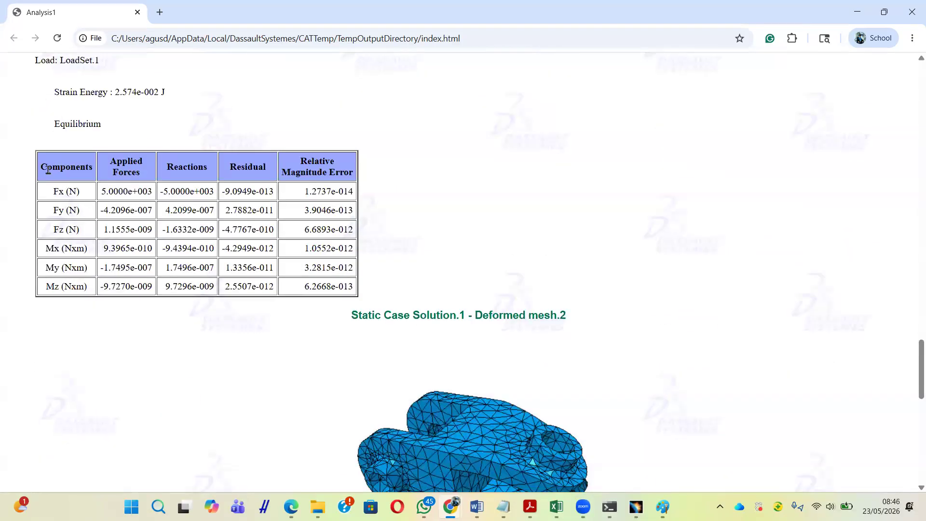
left_click_drag(53, 191, 77, 191)
left_click(59, 211)
left_click_drag(183, 167, 244, 168)
left_click_drag(319, 163, 324, 169)
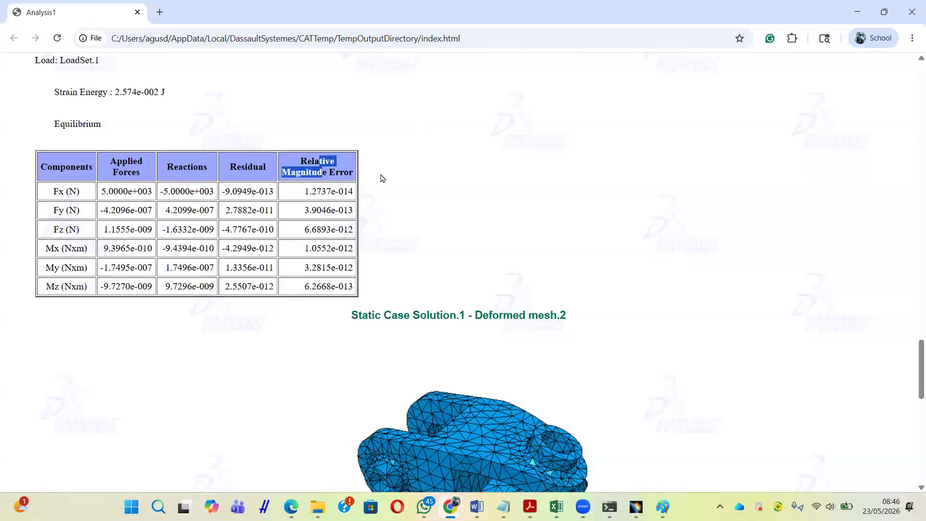
left_click(313, 190)
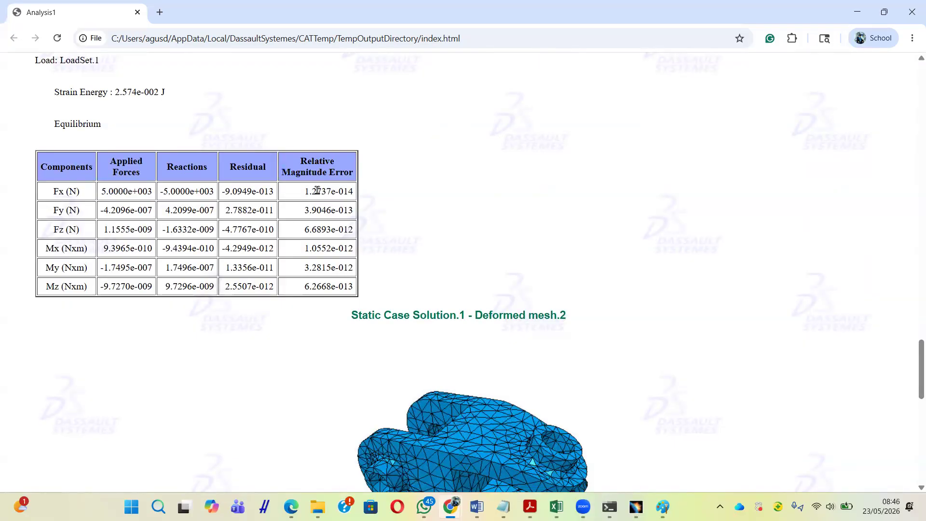
left_click_drag(307, 193, 354, 190)
left_click(332, 190)
Step: Review the report's deformed mesh and Von Mises stress figures and the global sensors table, and return to the mesh summary
scroll(457, 226, "down", 1)
scroll(457, 226, "down", 9)
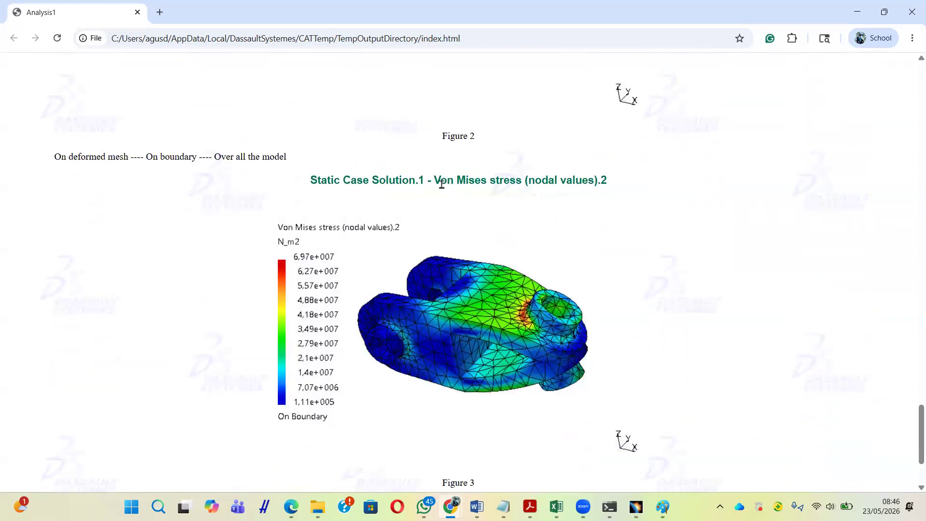
scroll(448, 178, "down", 3)
scroll(486, 167, "down", 1)
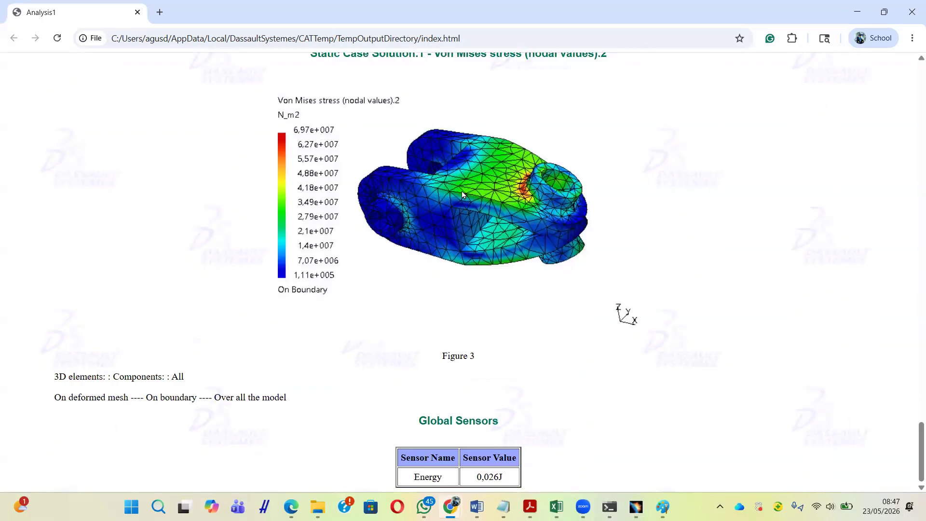
scroll(481, 191, "up", 20)
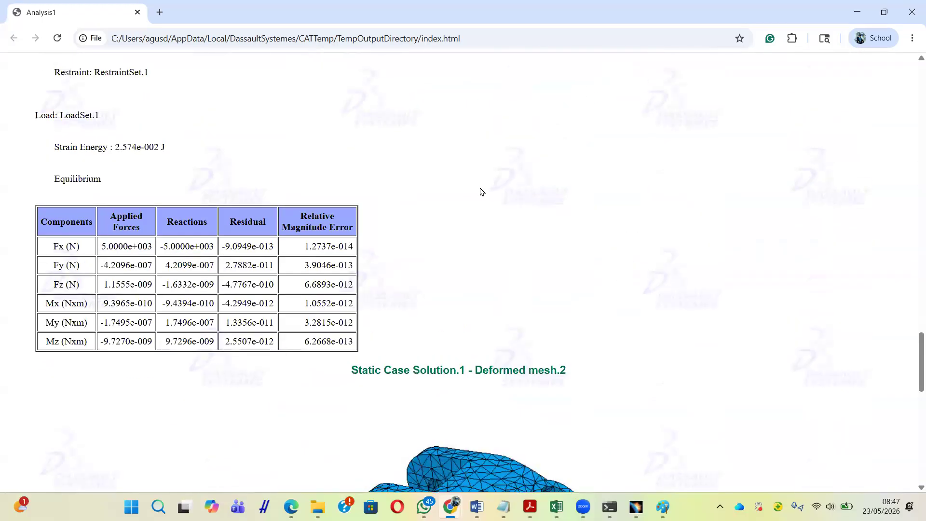
scroll(481, 192, "up", 15)
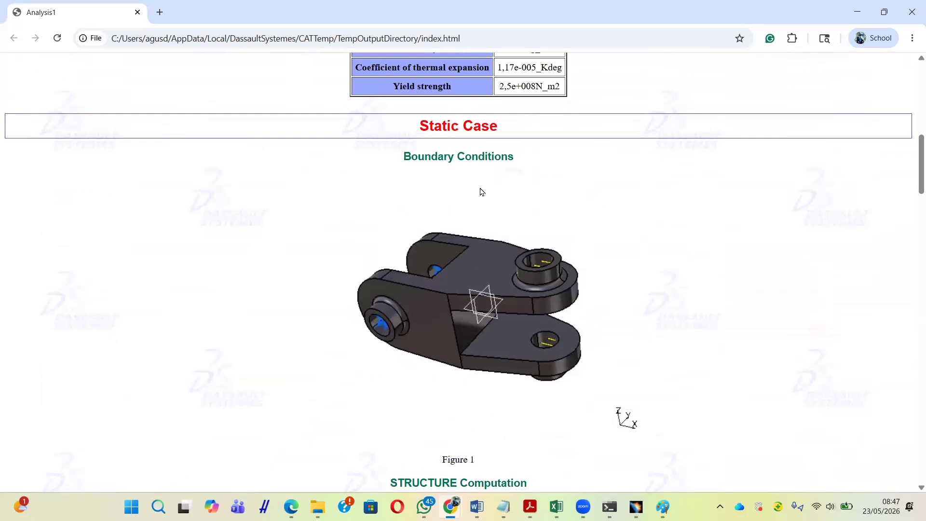
scroll(480, 192, "up", 4)
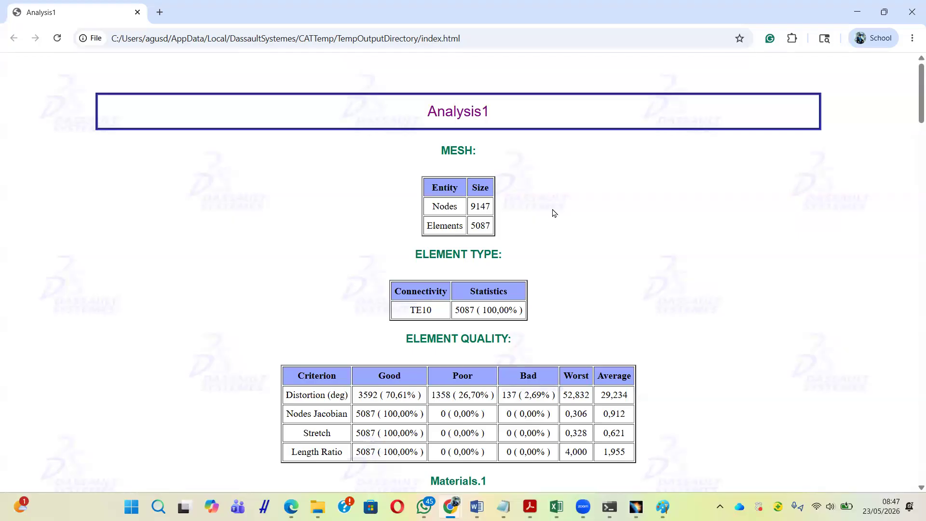
scroll(549, 201, "down", 1)
Step: Switch to the Analysis1 model in CATIA and expand Static Case and Static Case Solution.1 in the specification tree
key("alt+Tab")
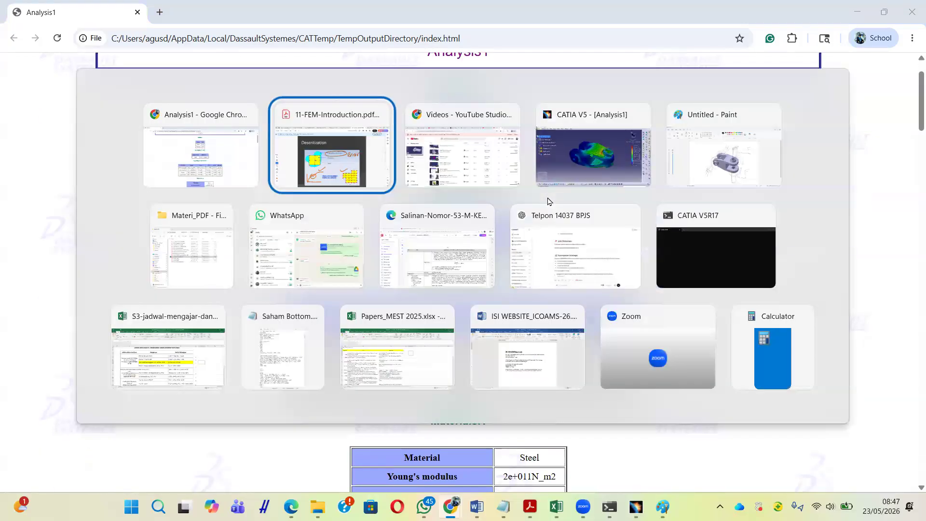
key("alt+Tab")
key("alt+Tab")
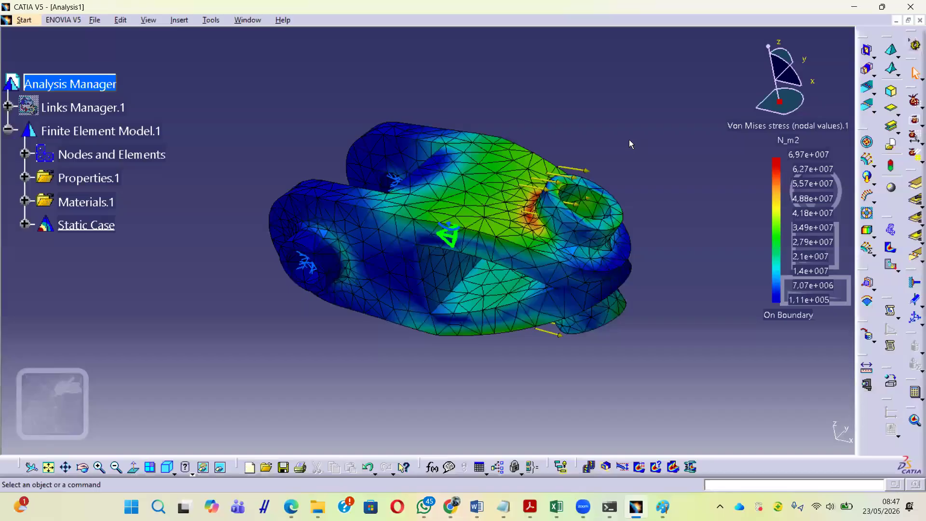
left_click(25, 226)
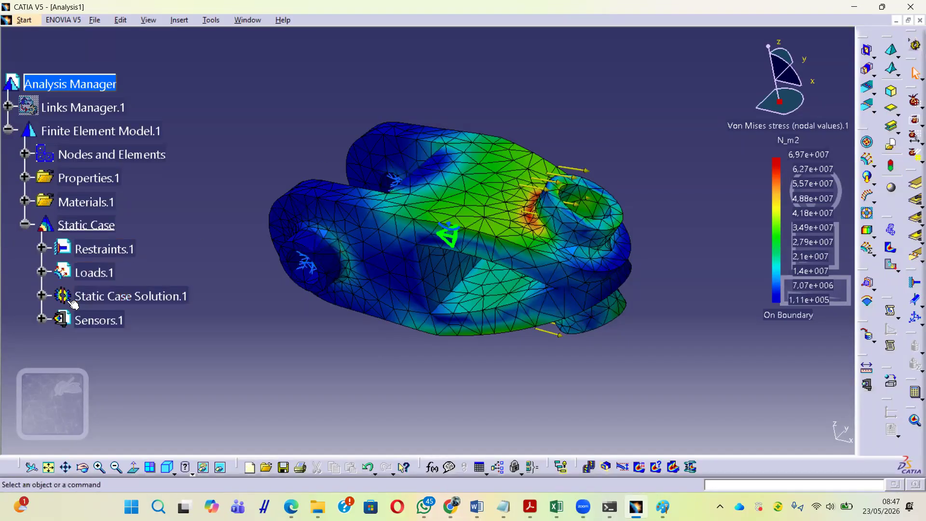
left_click(41, 295)
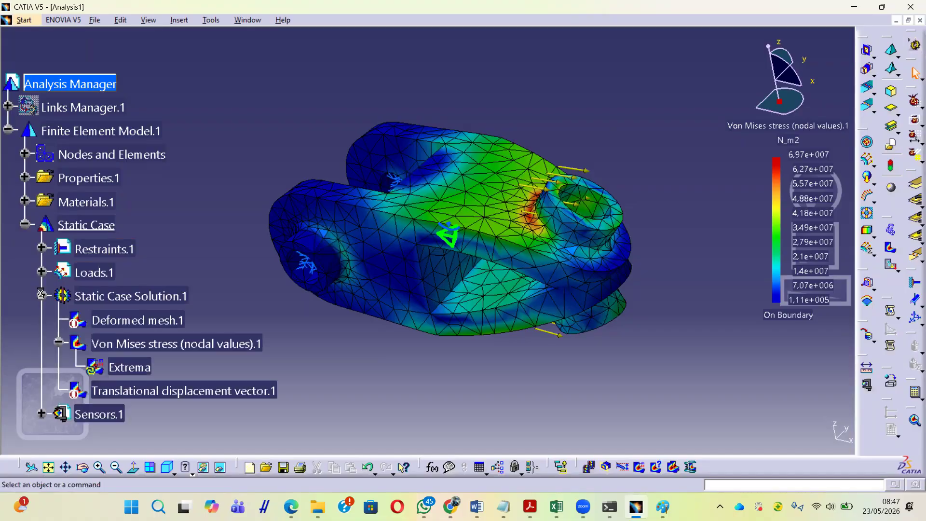
scroll(344, 275, "down", 1)
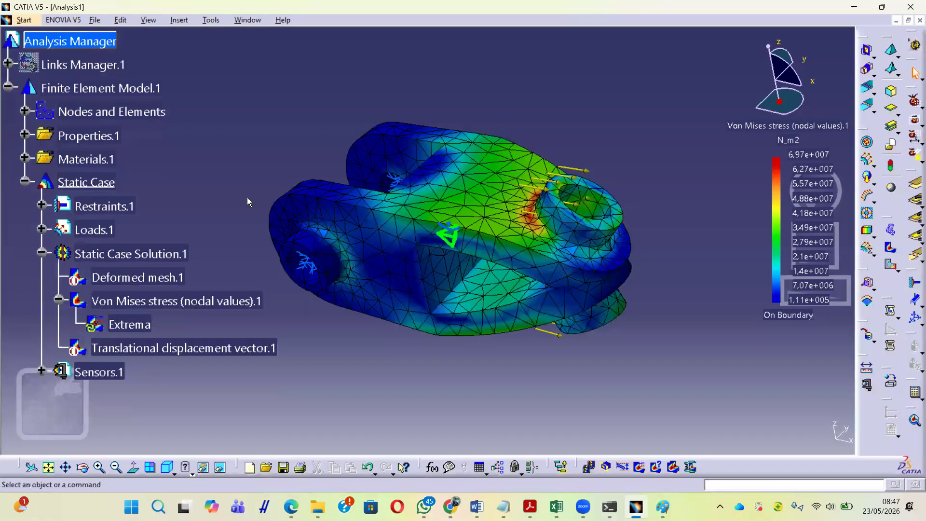
Step: Start a data export of Von Mises stress (nodal values).1 with Text File [*.txt] as the file type
left_click(214, 307)
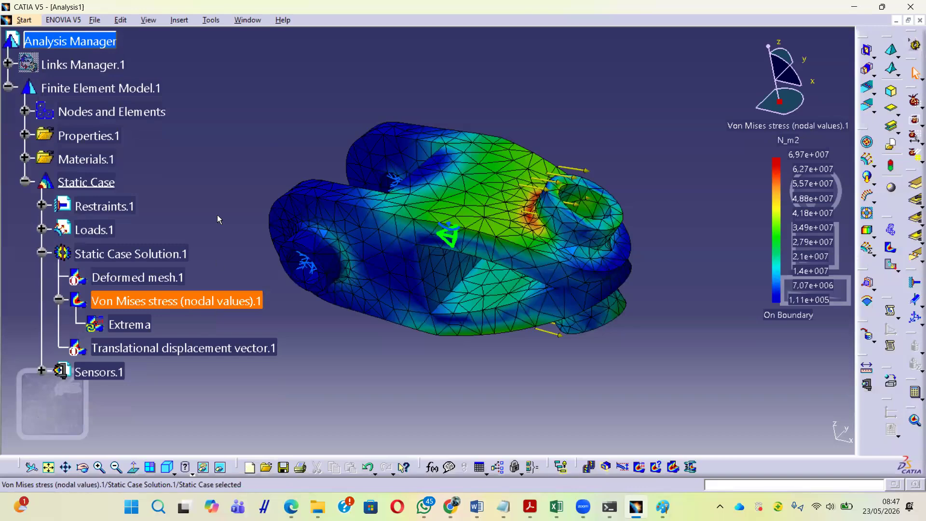
right_click(229, 306)
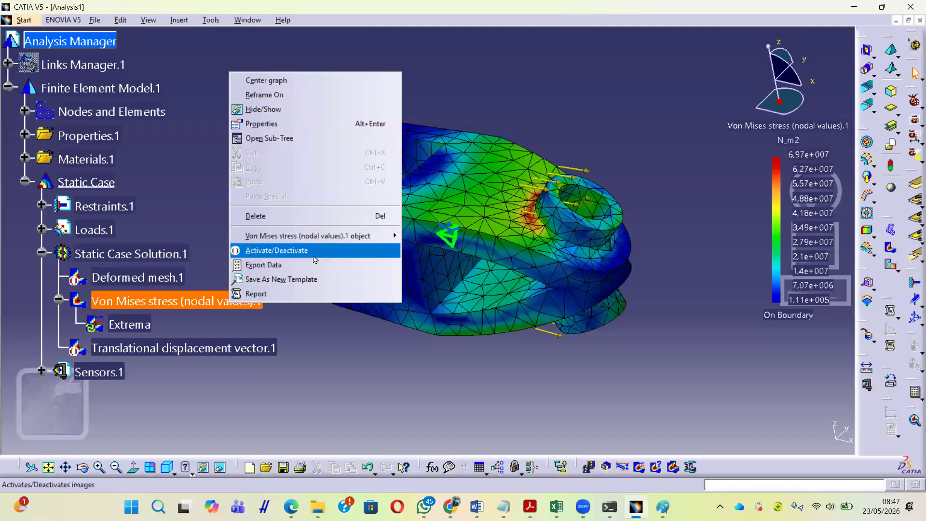
left_click(262, 267)
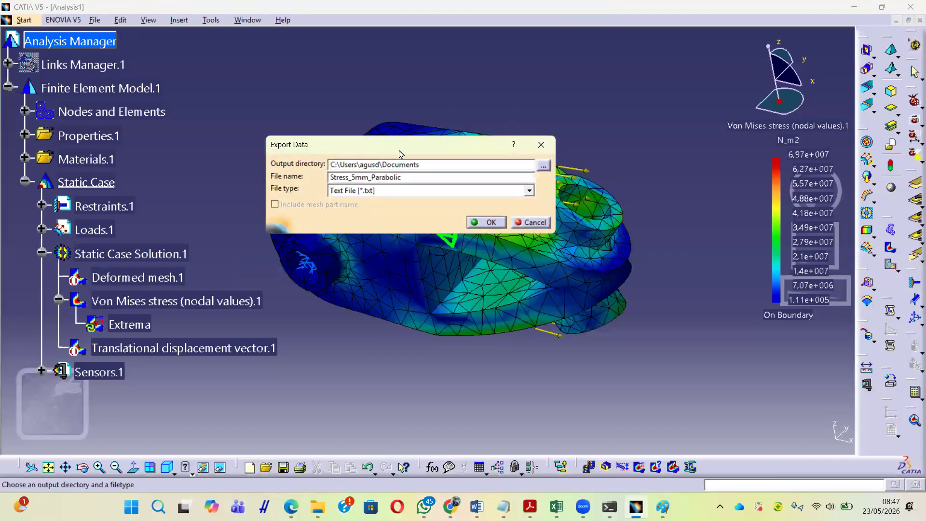
left_click_drag(413, 145, 450, 132)
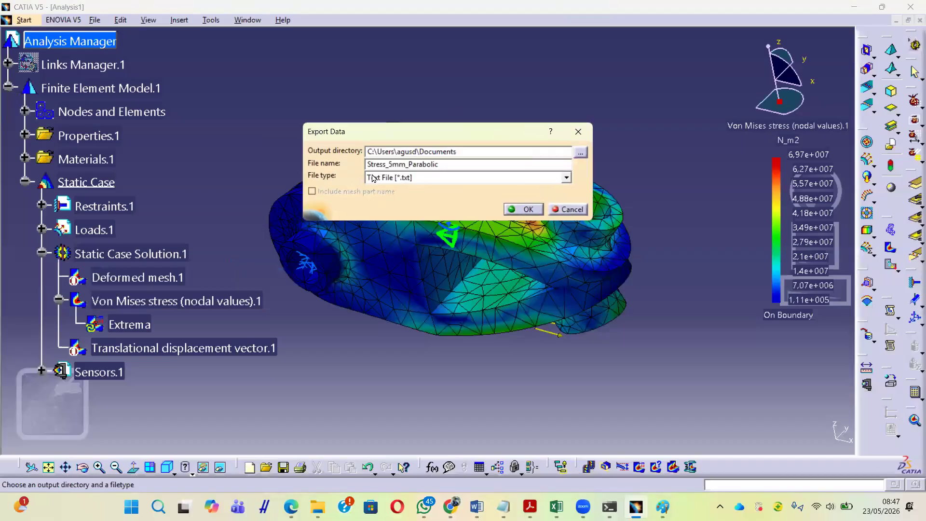
left_click(439, 180)
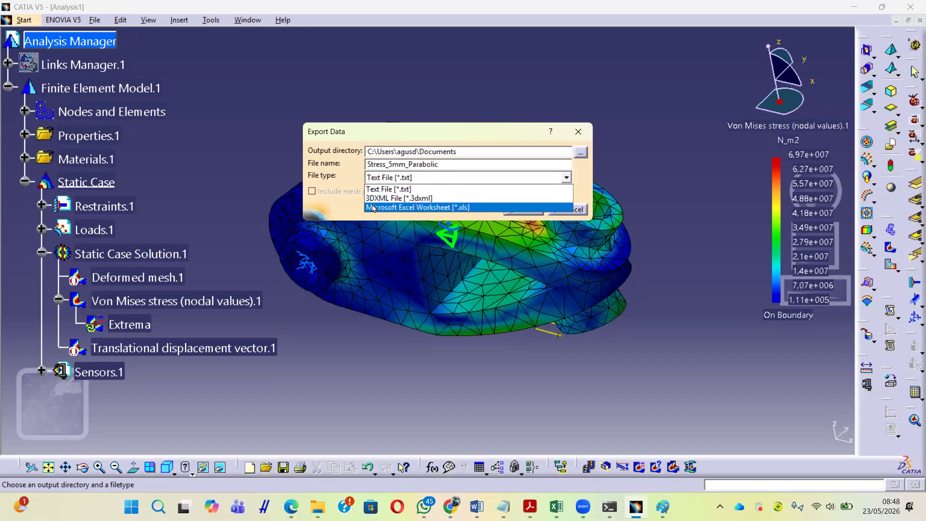
left_click(416, 177)
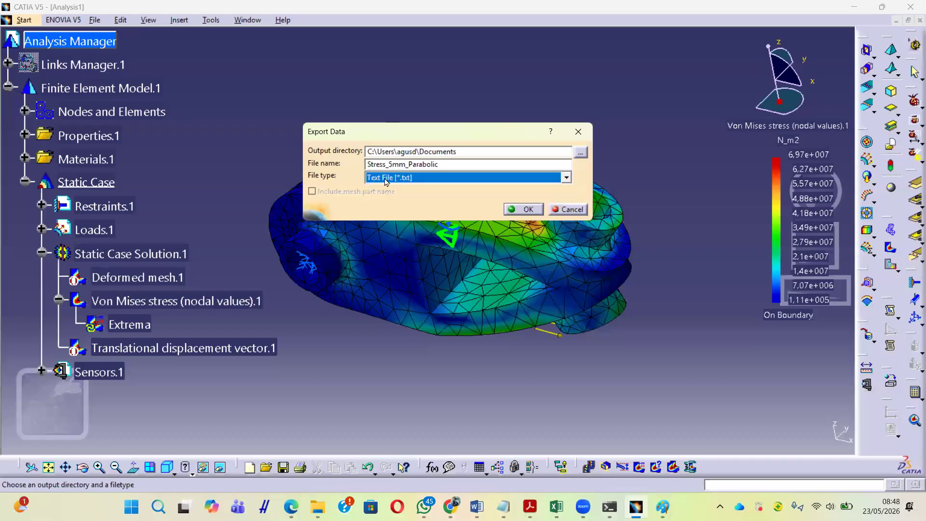
left_click(407, 179)
left_click(409, 188)
Step: Name the stress export file Static Analysis-1 and export it to the Documents directory
left_click_drag(458, 164, 320, 175)
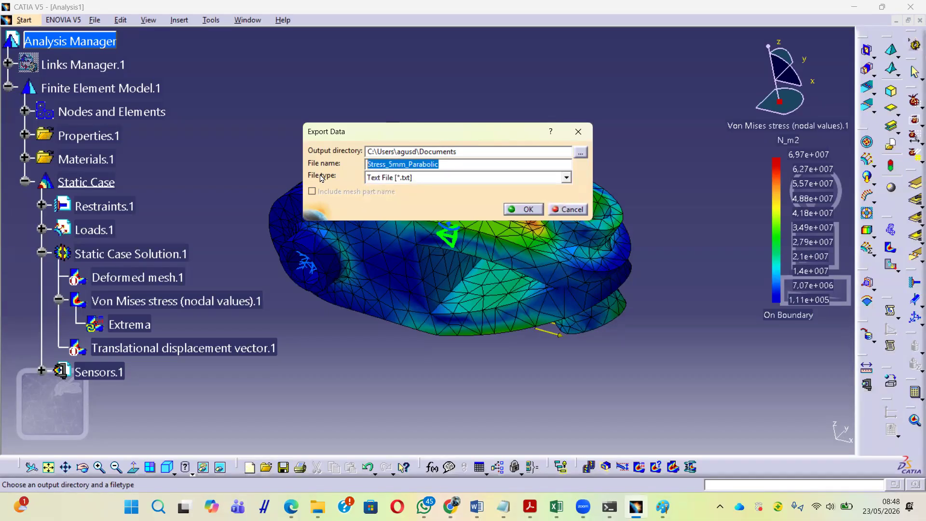
type("Static Analysis-")
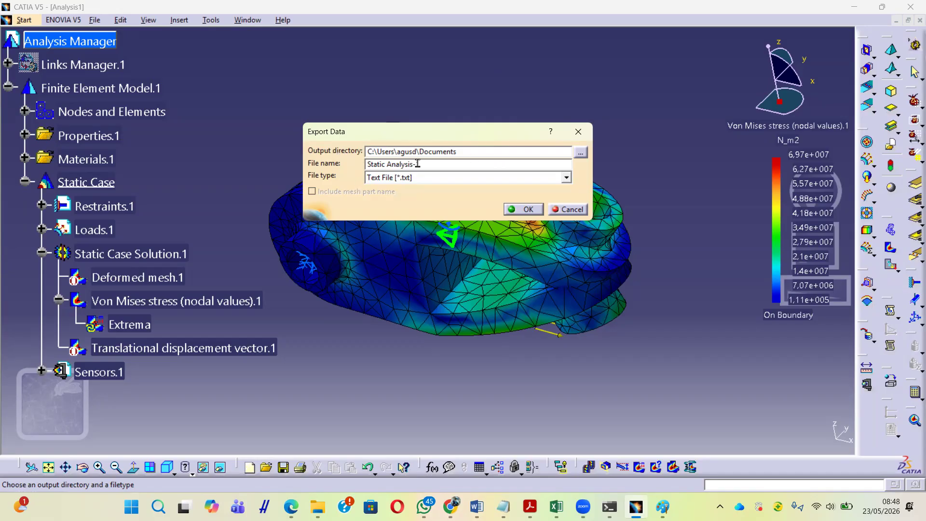
type("1")
left_click(525, 209)
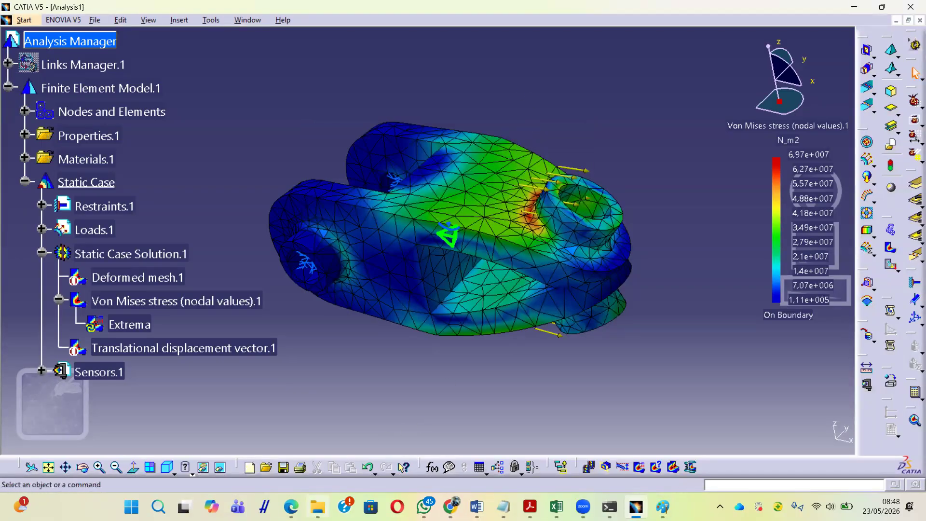
Step: Switch to File Explorer, open the Documents folder and sort its contents by date, newest first
mouse_move(317, 506)
left_click(318, 434)
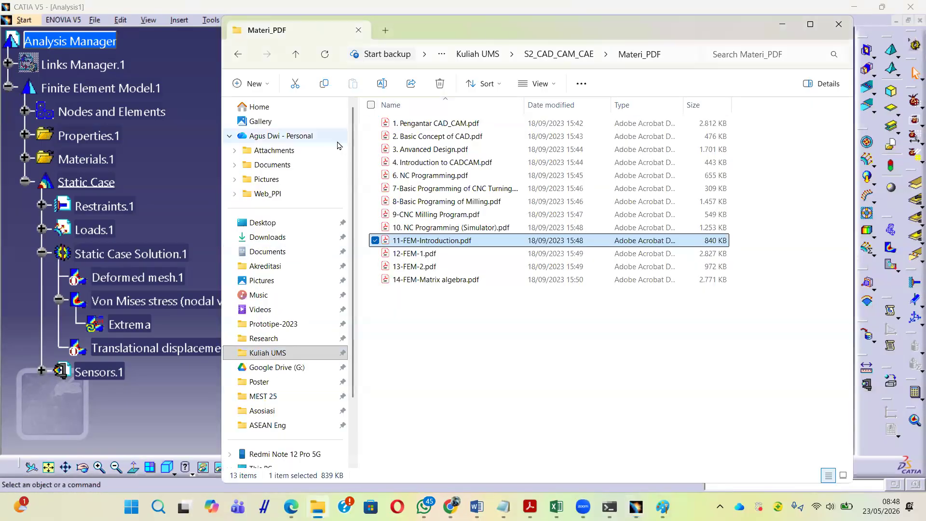
left_click(268, 252)
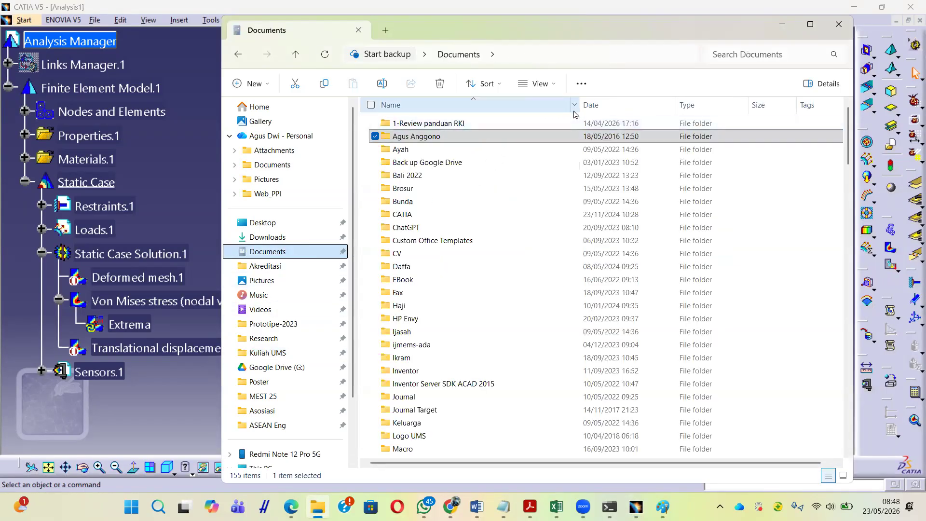
scroll(425, 265, "down", 7)
scroll(484, 266, "down", 4)
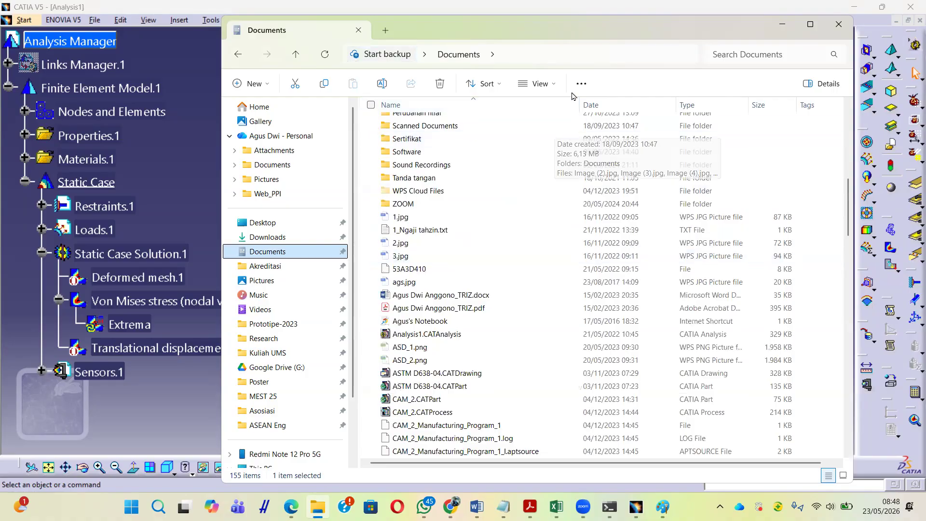
left_click(607, 109)
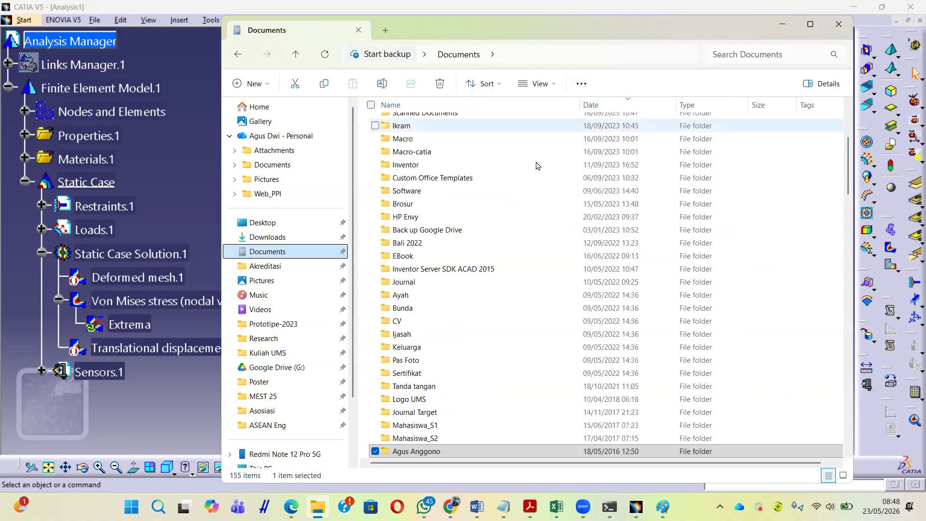
scroll(501, 195, "up", 5)
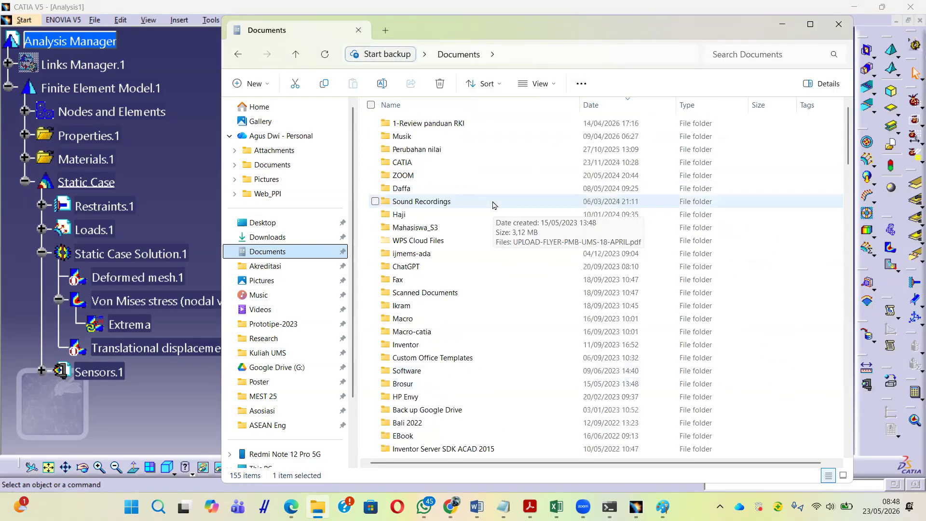
left_click(597, 105)
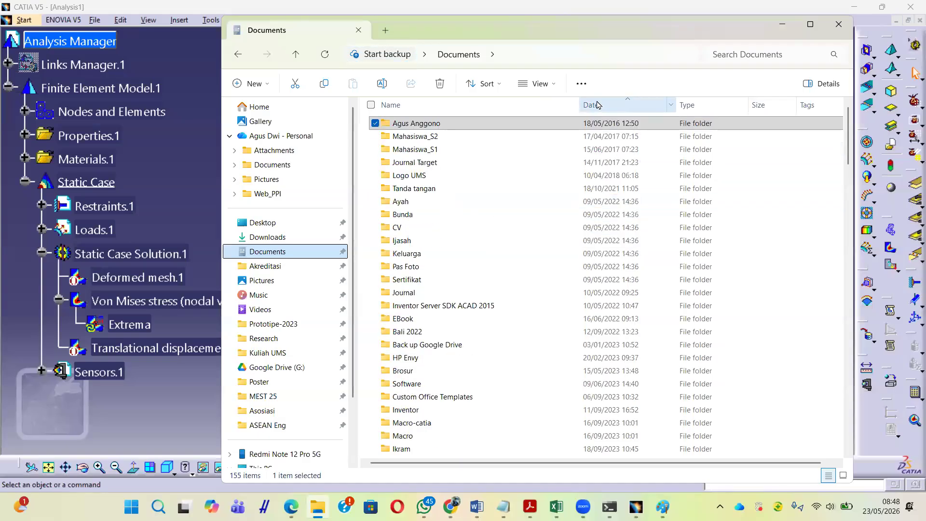
left_click(598, 105)
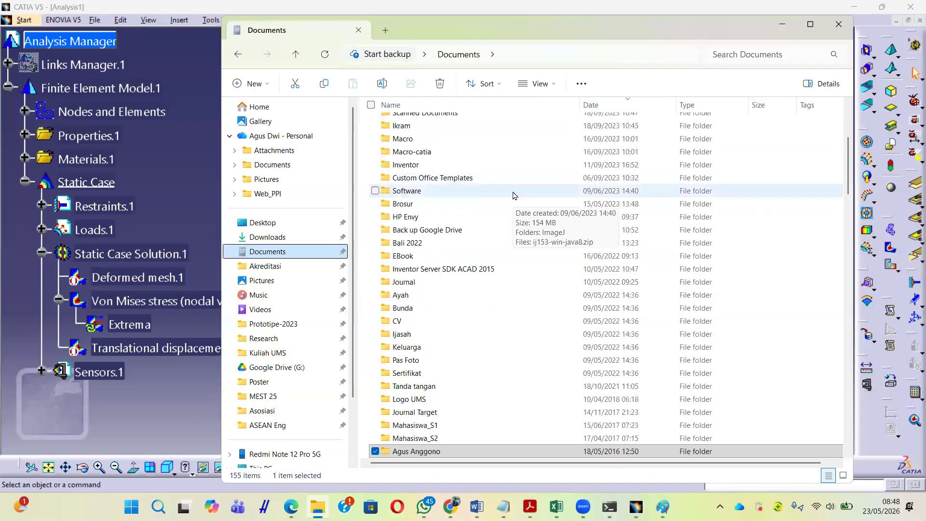
Step: Open Static Analysis-1.txt in Notepad, minimize File Explorer and place the text window over the CATIA model
scroll(514, 195, "down", 4)
left_click(484, 308)
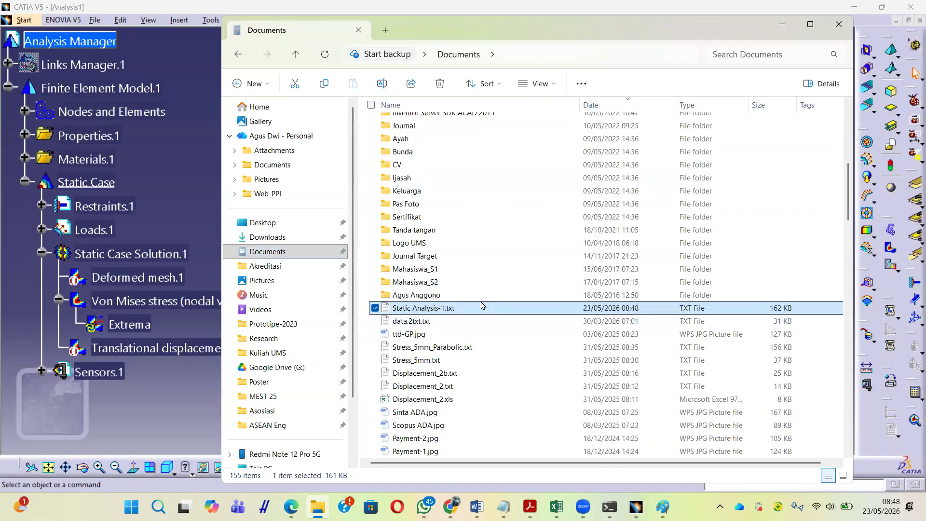
double_click(426, 309)
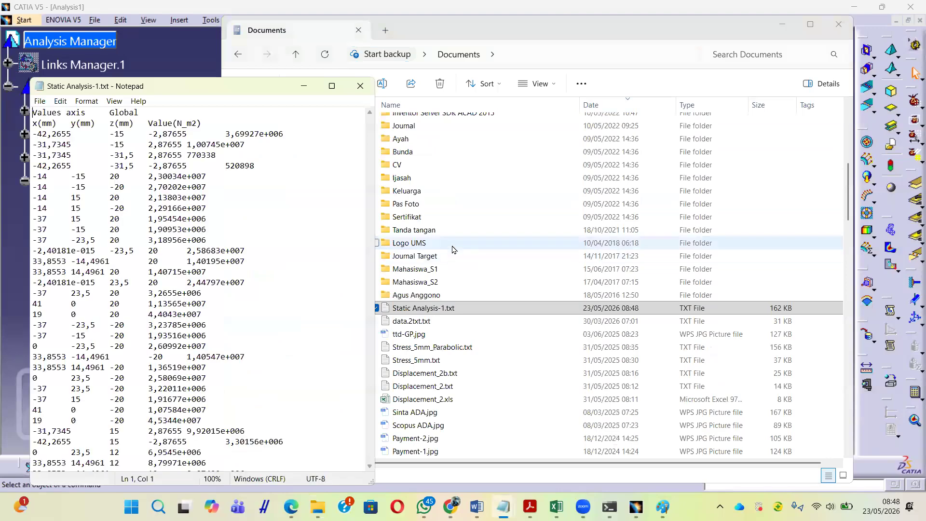
left_click(333, 87)
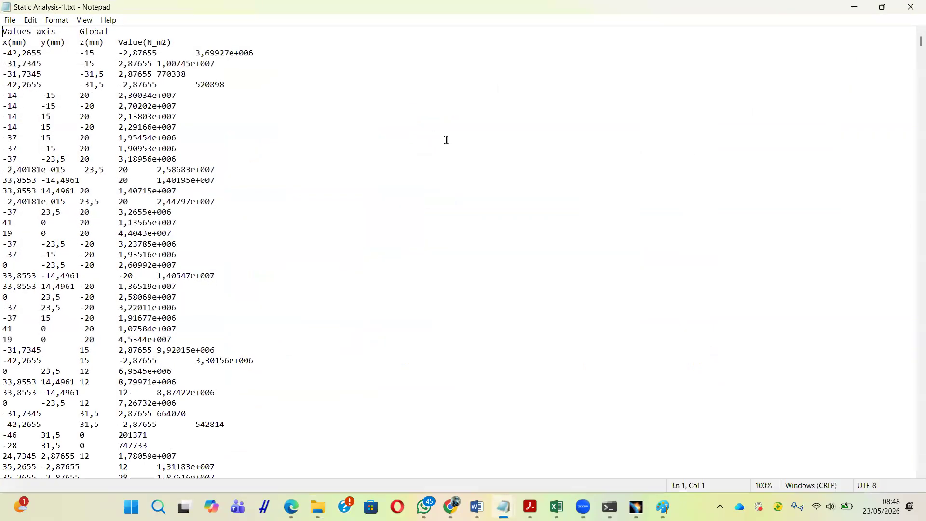
double_click(414, 18)
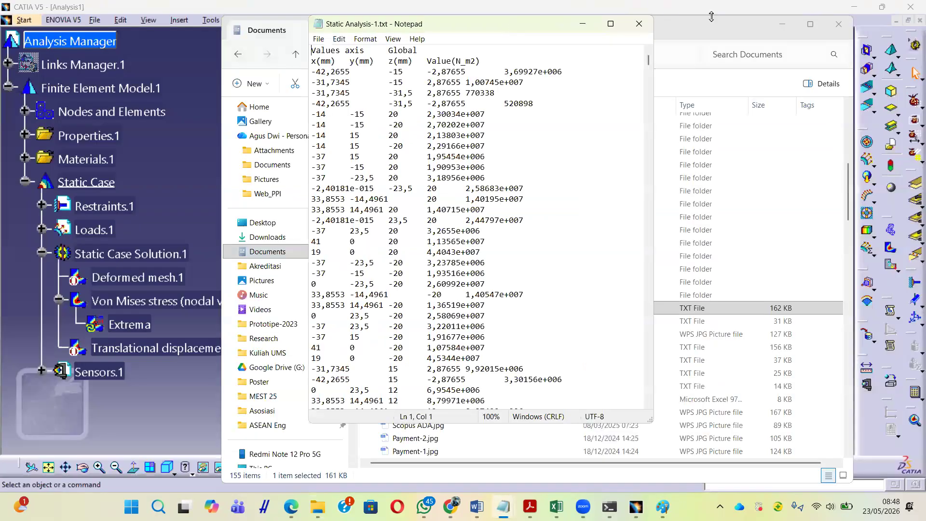
left_click(787, 30)
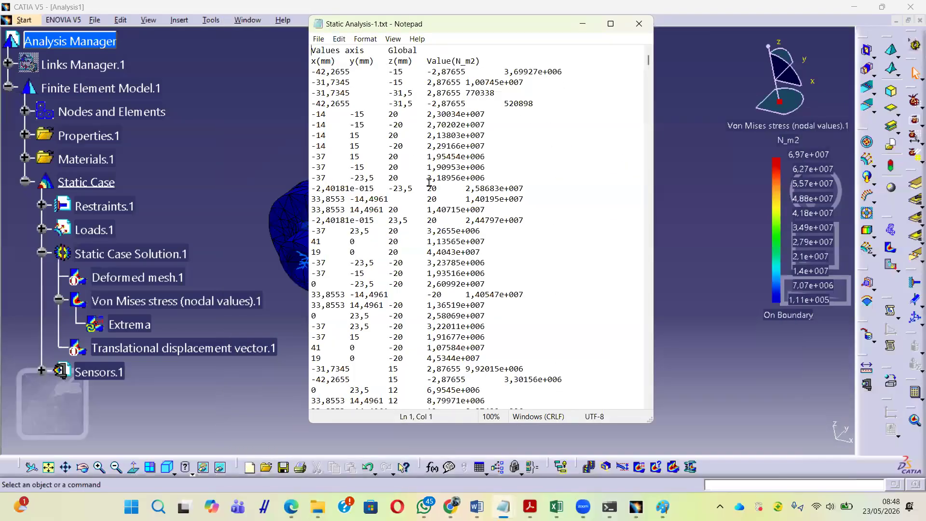
left_click_drag(483, 29, 497, 50)
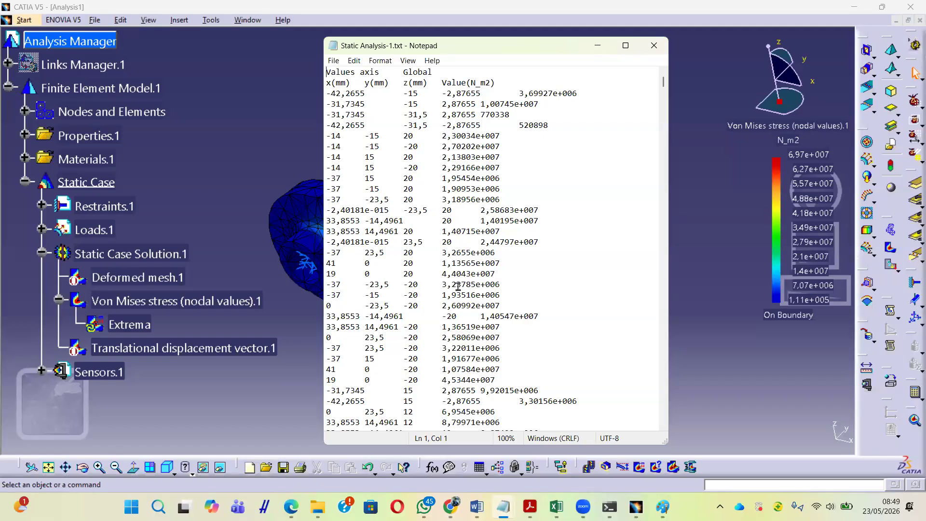
Step: Examine the exported file's x, y and z coordinate columns in mm and its stress value column in N_m2
left_click(350, 72)
left_click_drag(365, 83, 422, 83)
left_click(420, 83)
left_click_drag(327, 83, 426, 84)
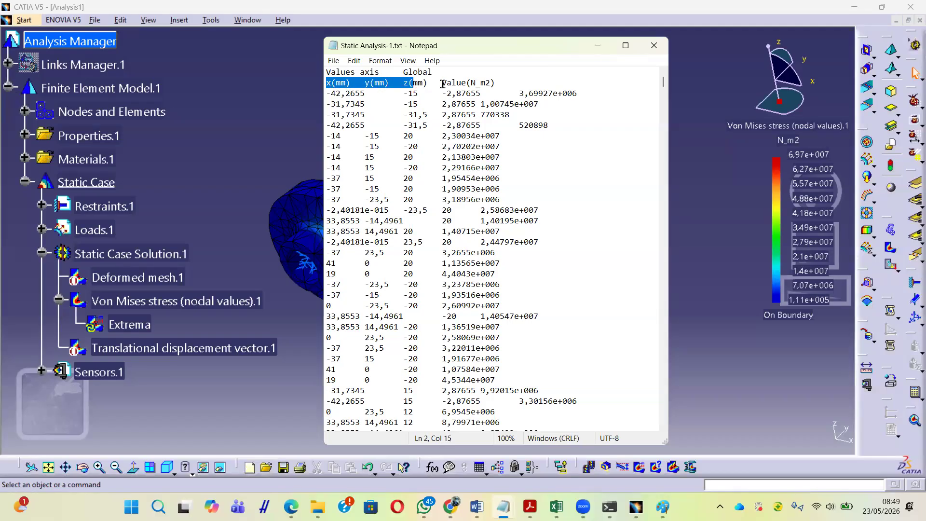
left_click(443, 84)
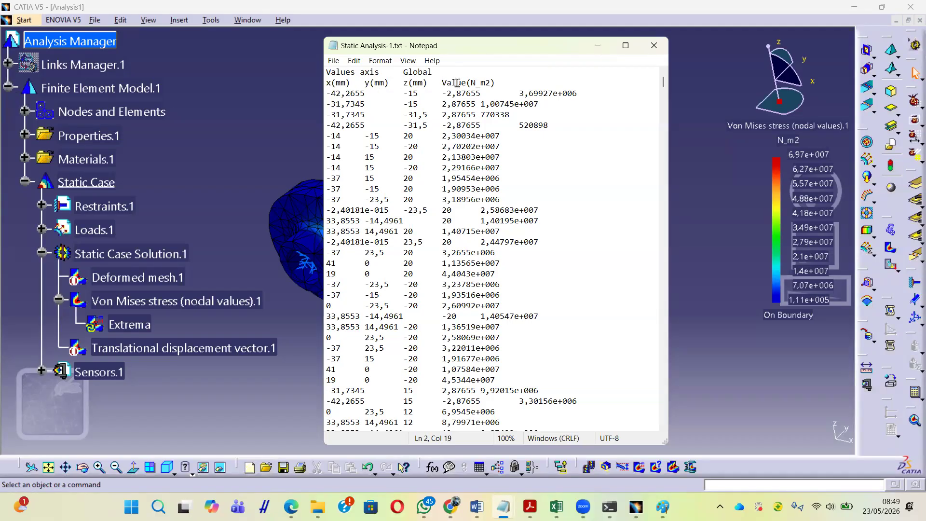
left_click_drag(440, 85, 497, 84)
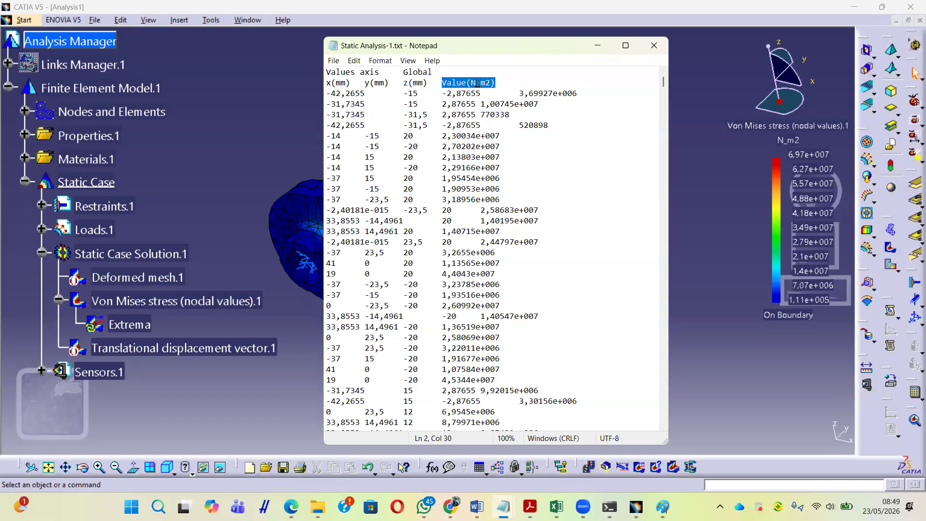
left_click(479, 80)
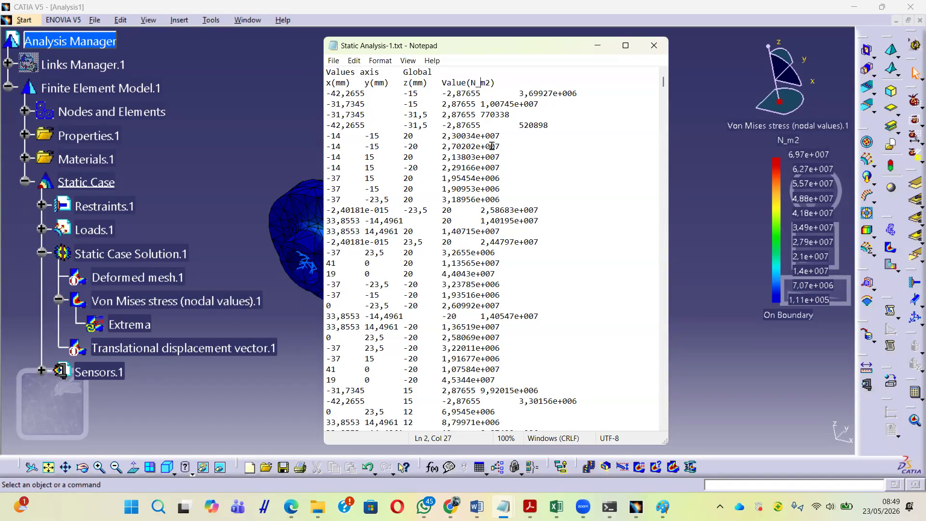
scroll(472, 220, "down", 7)
scroll(472, 220, "up", 7)
scroll(487, 208, "down", 6)
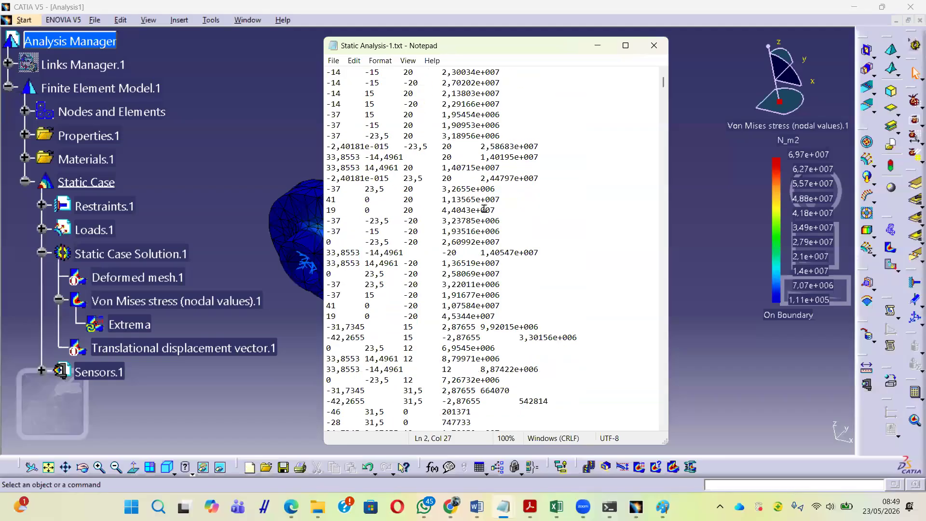
left_click_drag(664, 83, 646, 71)
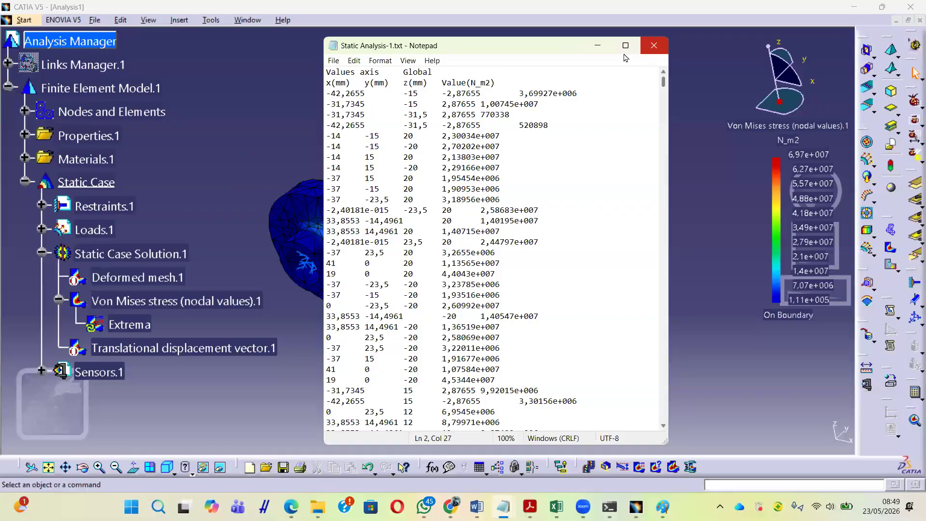
left_click(422, 116)
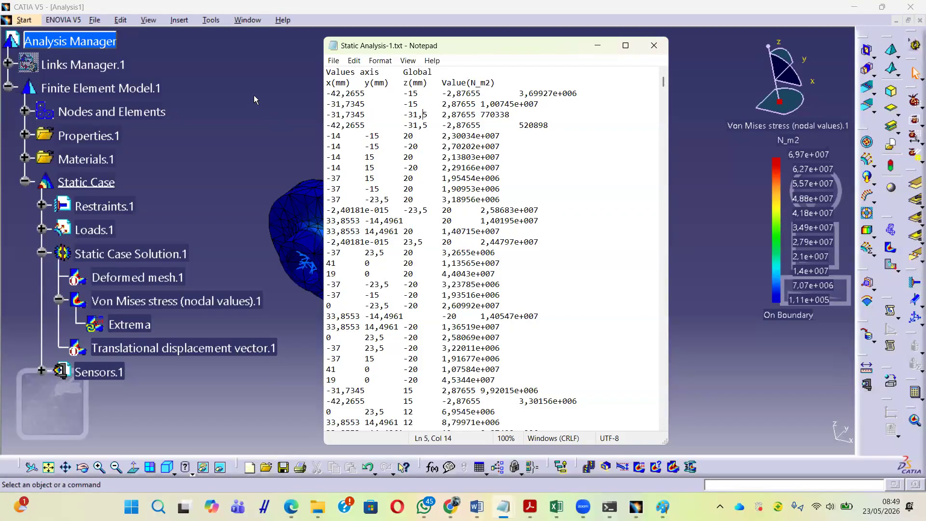
Step: Switch back to CATIA, display the translational displacement vector result and start a data export for it
left_click(248, 149)
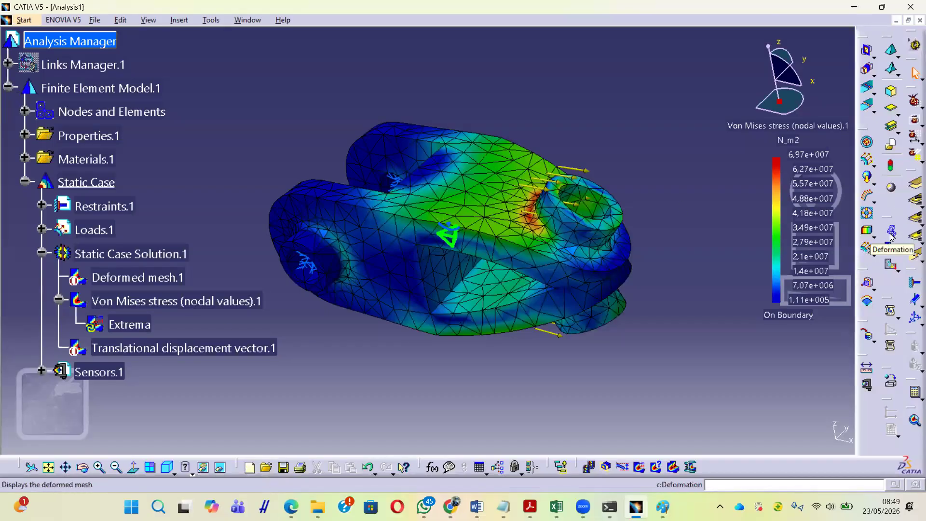
left_click(891, 264)
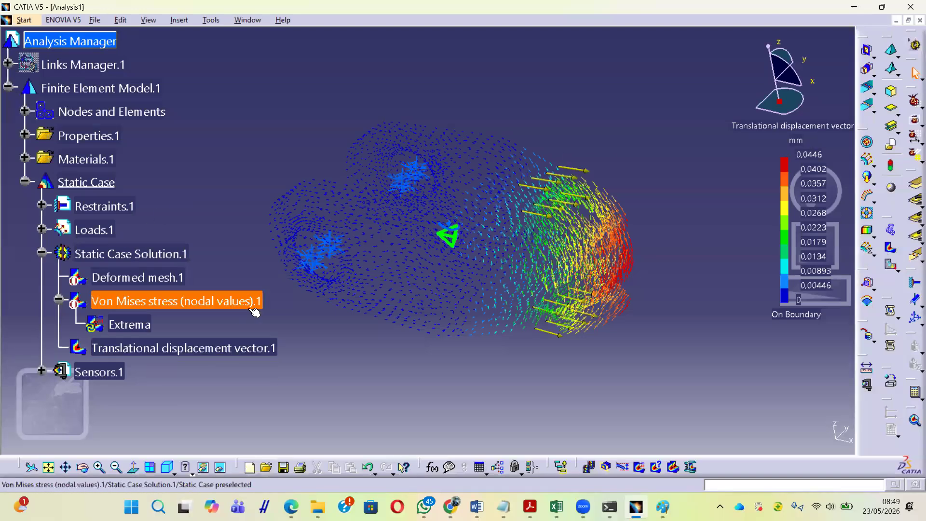
right_click(220, 348)
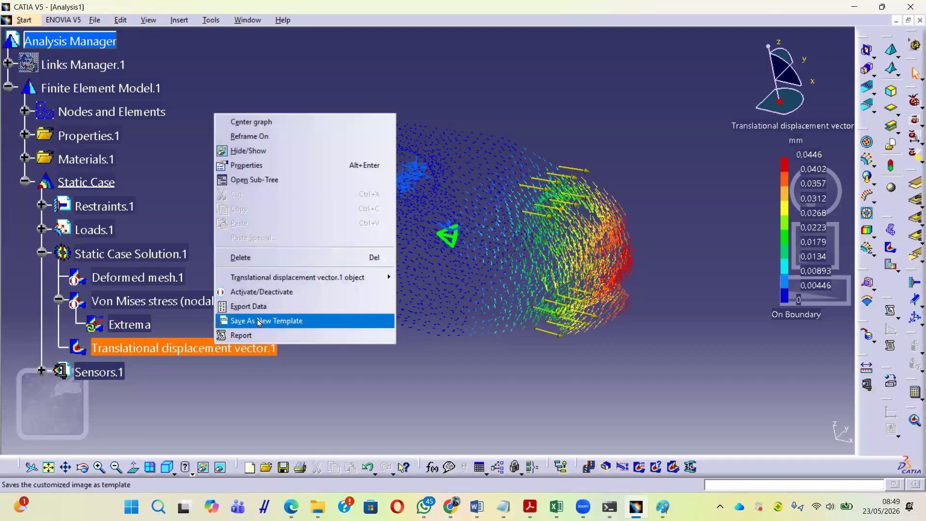
left_click(293, 307)
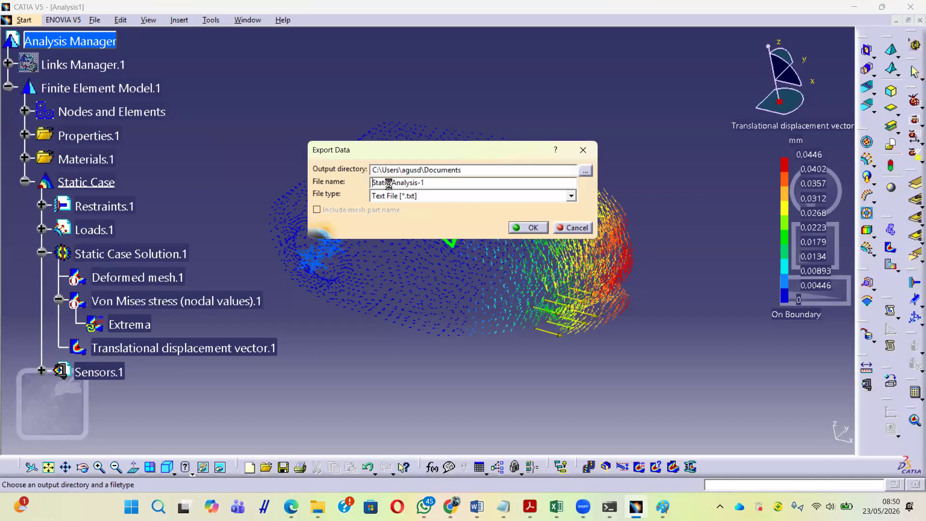
Step: Add Displ_ to the export file name and export the translational displacement data as a text file
type("Disp")
type("l")
type("_")
key("shift+Left")
key("shift+Left")
key("shift+Left")
key("BackSpace")
type("Displ_")
left_click(424, 183)
type("_")
left_click(529, 228)
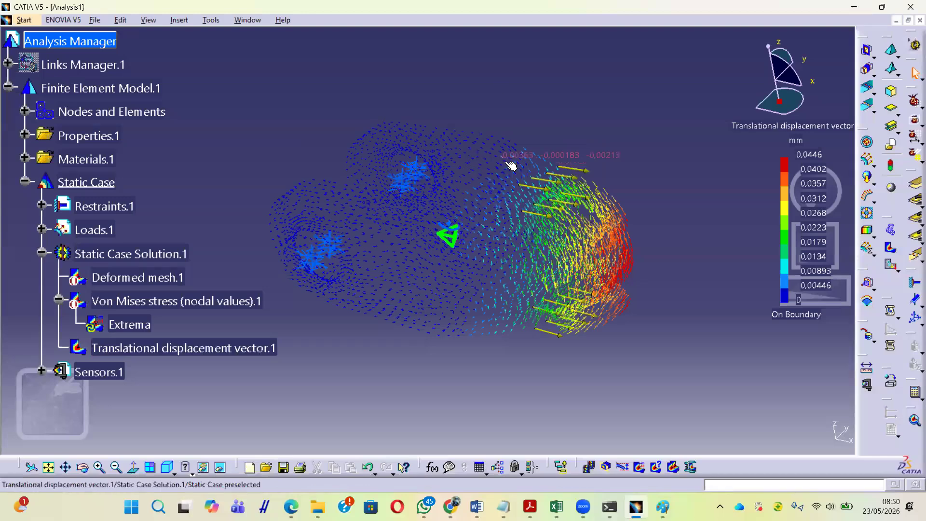
Step: Switch to File Explorer, refresh the Documents folder and open Static Analysis-1_Displ.txt in Notepad
key("alt+Tab")
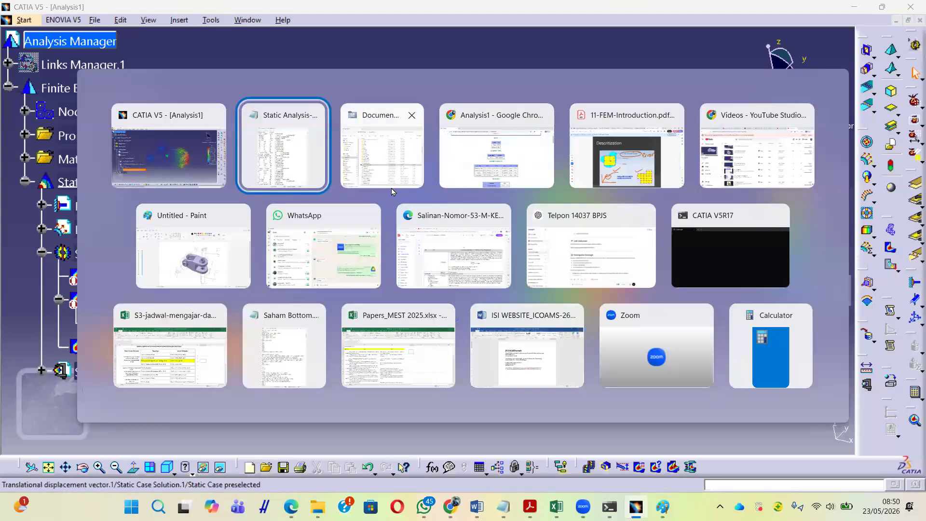
key("alt+Tab")
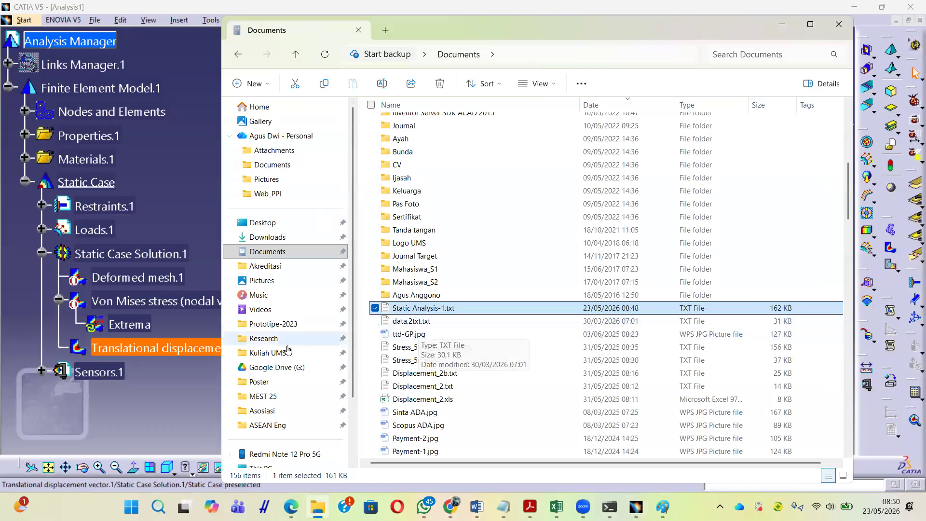
left_click(270, 255)
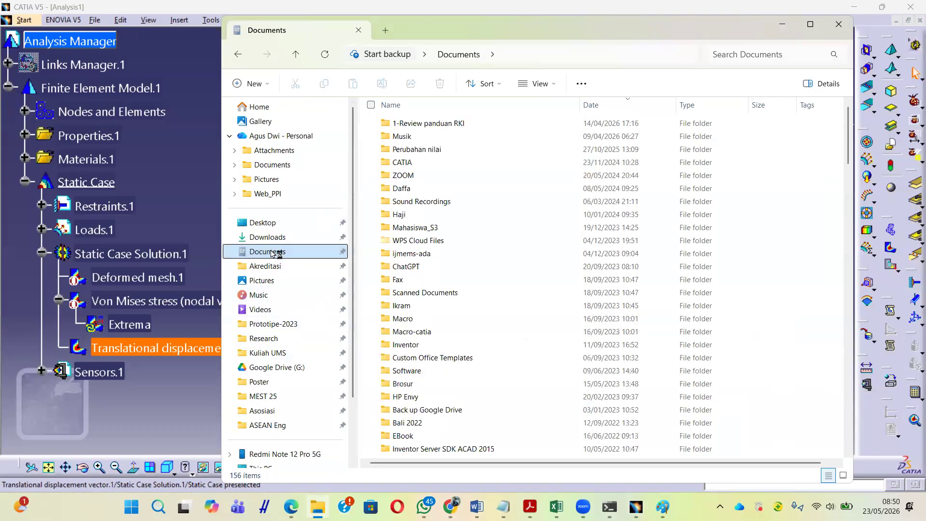
scroll(505, 211, "down", 3)
scroll(505, 212, "down", 6)
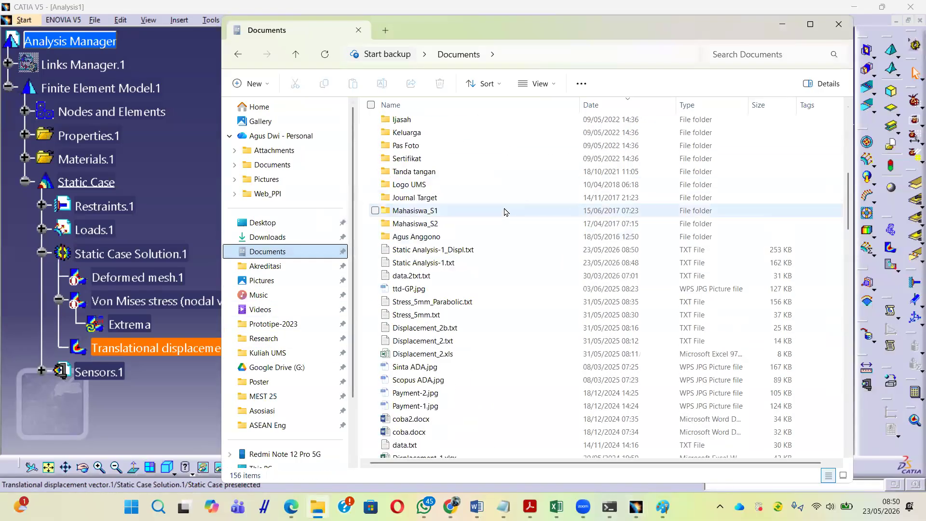
left_click(458, 250)
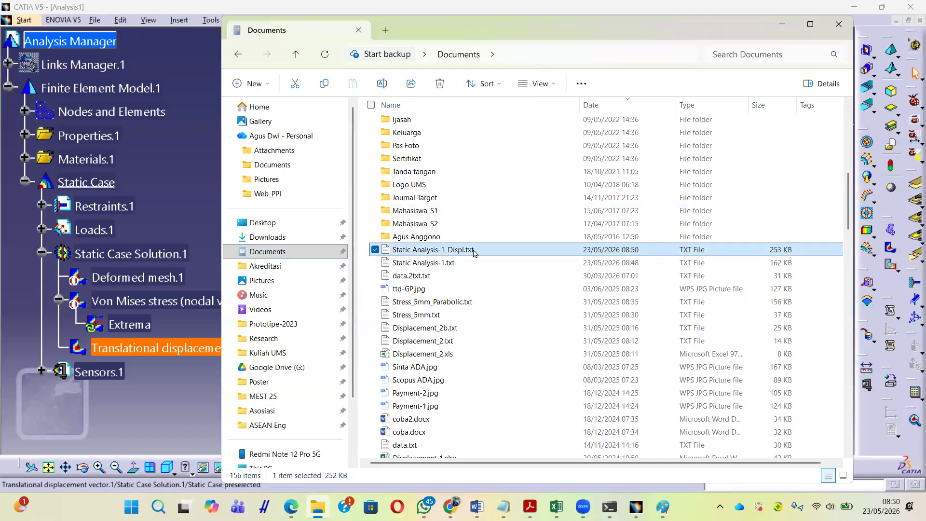
double_click(474, 248)
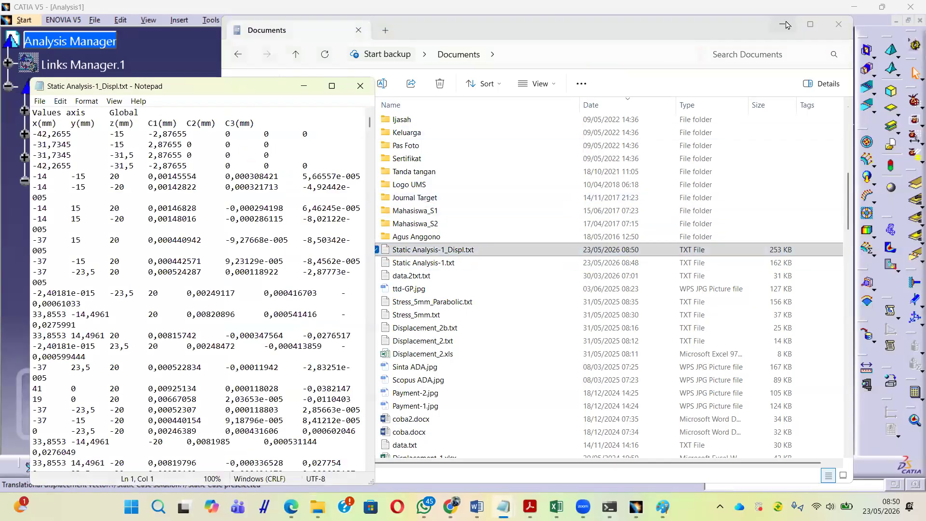
Step: Minimize File Explorer and place Static Analysis-1_Displ.txt and Static Analysis-1.txt next to each other over the CATIA model
left_click(782, 25)
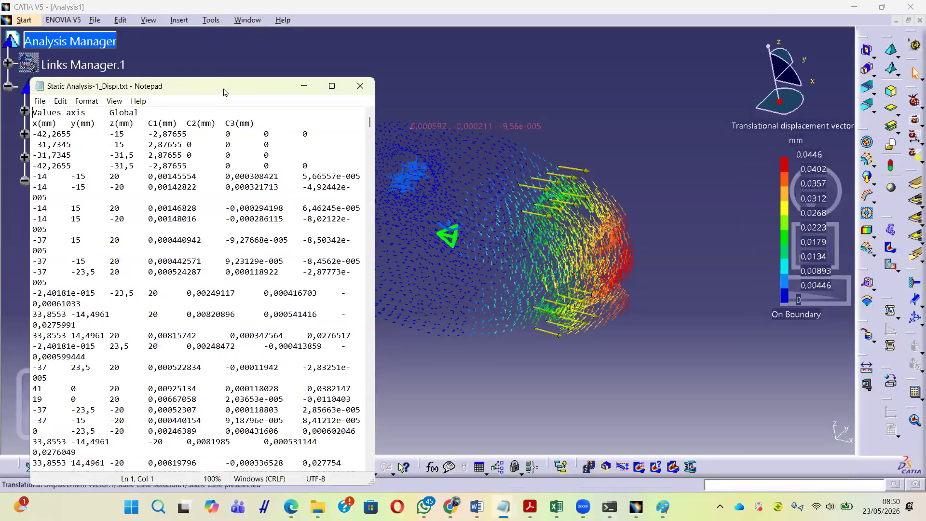
left_click_drag(224, 92, 287, 57)
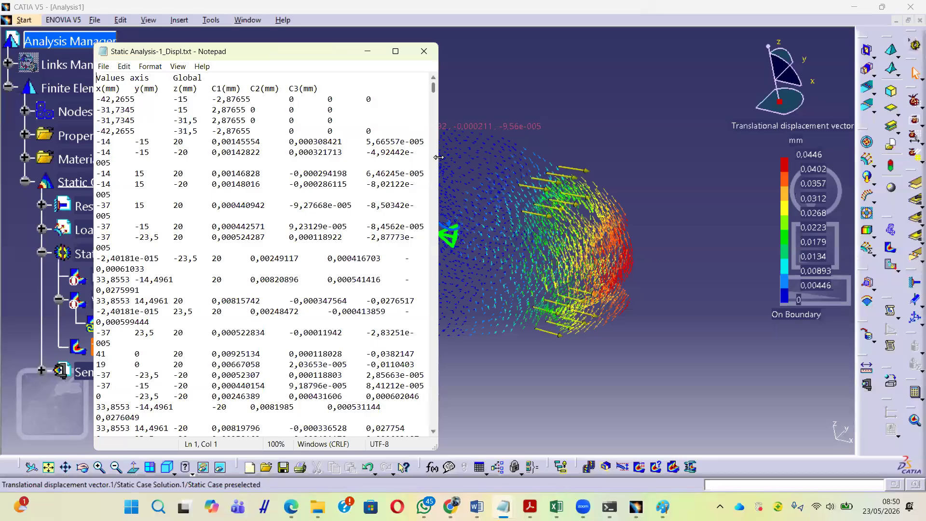
left_click(155, 100)
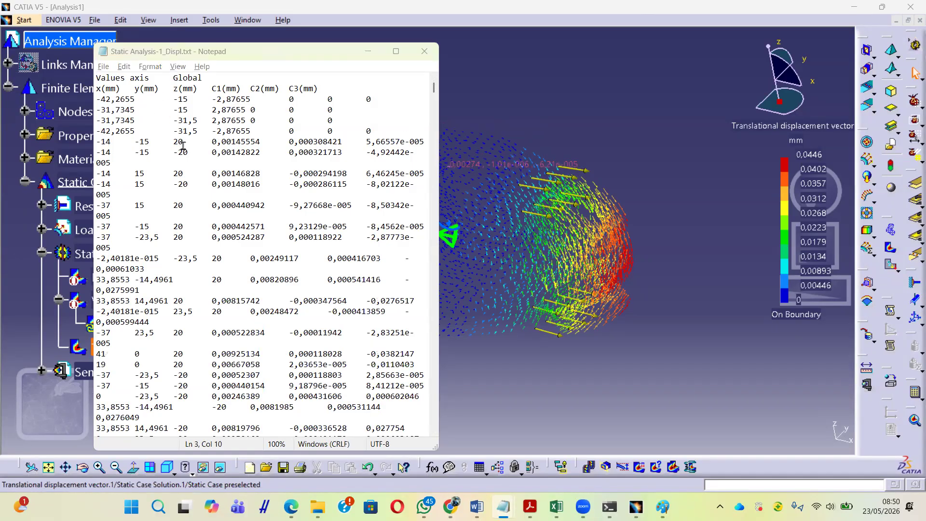
key("alt+Tab")
key("Tab")
key("Tab")
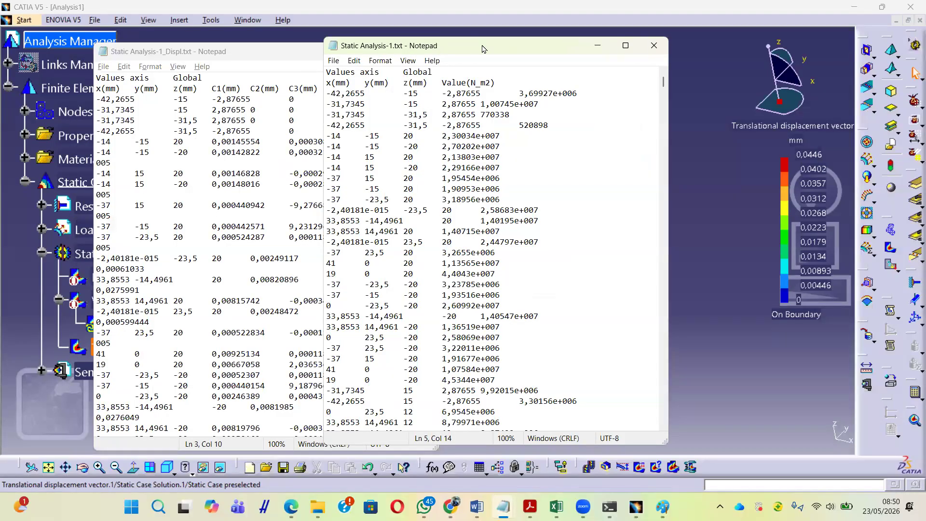
left_click_drag(483, 48, 607, 52)
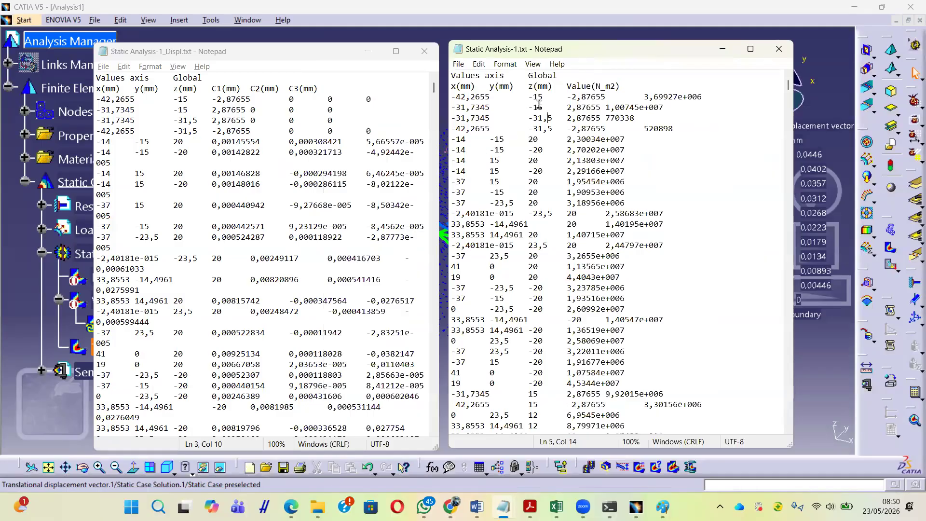
Step: Examine the displacement file's x, y, z and C1, C2, C3 columns and compare its first coordinate row with the stress file's
left_click_drag(98, 89, 200, 85)
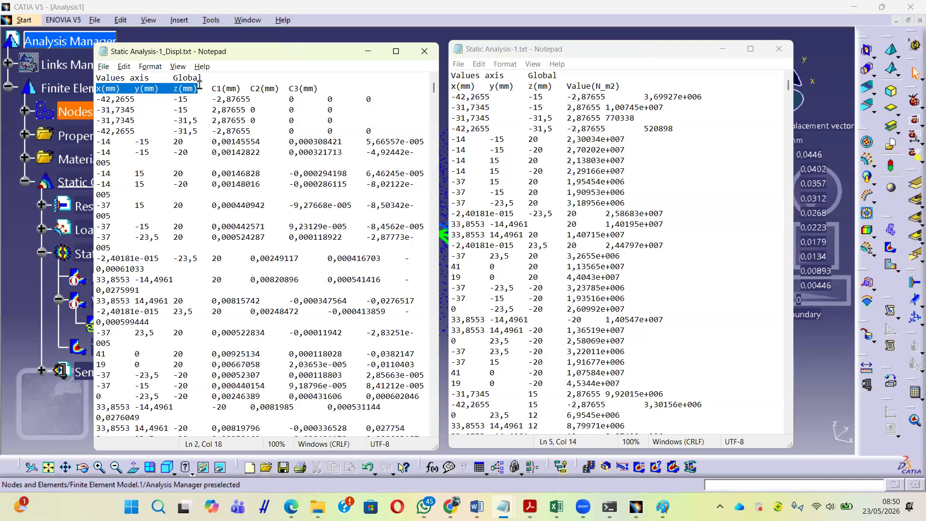
left_click_drag(212, 89, 323, 88)
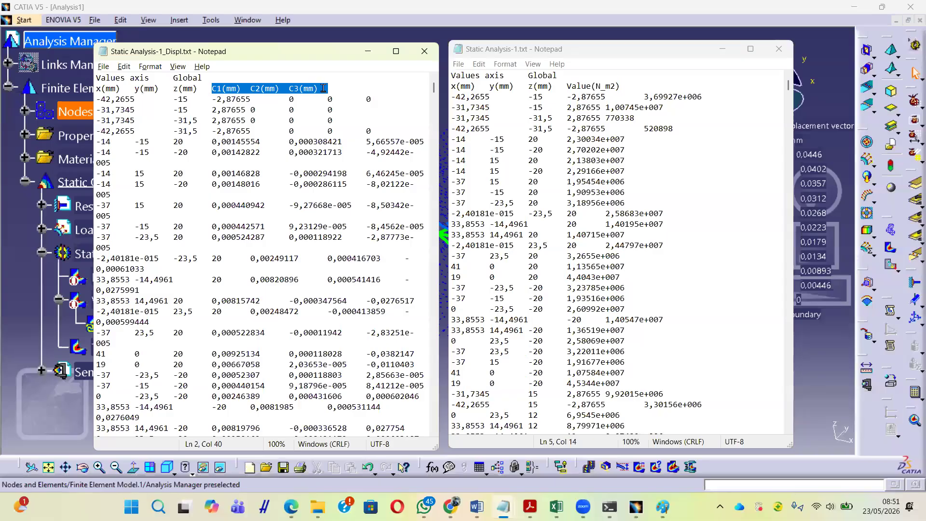
left_click(235, 87)
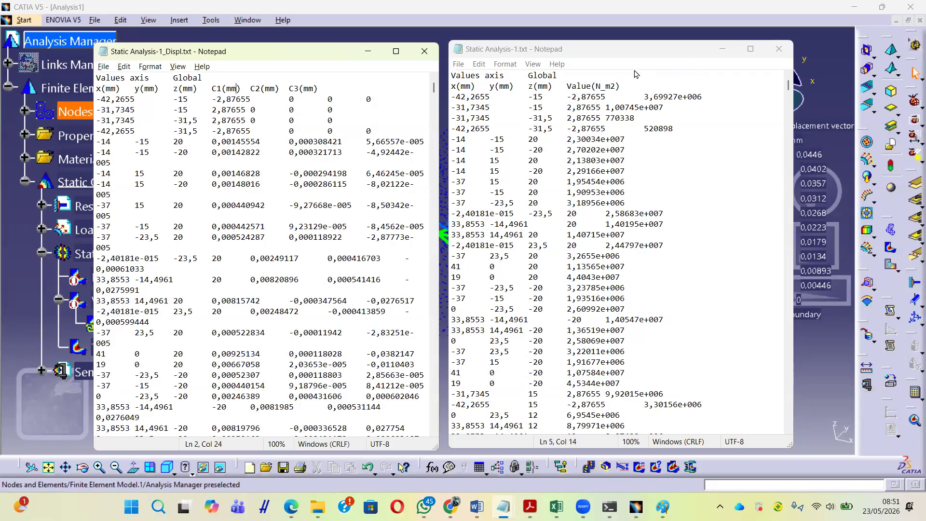
left_click_drag(452, 99, 607, 97)
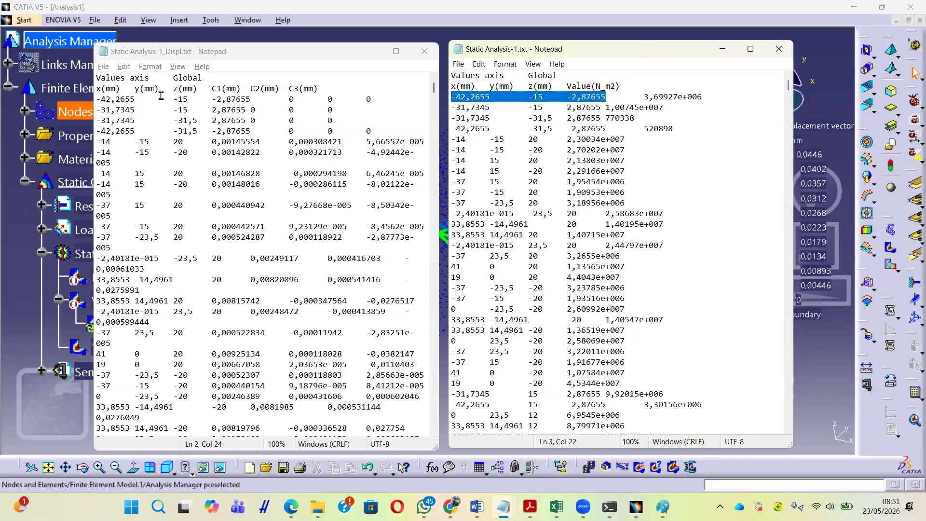
left_click_drag(97, 102, 256, 99)
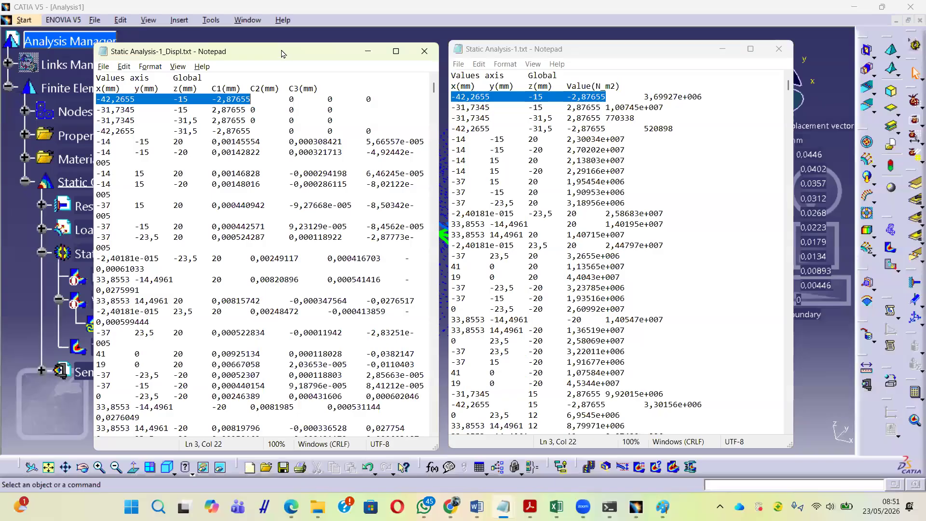
left_click_drag(282, 53, 285, 52)
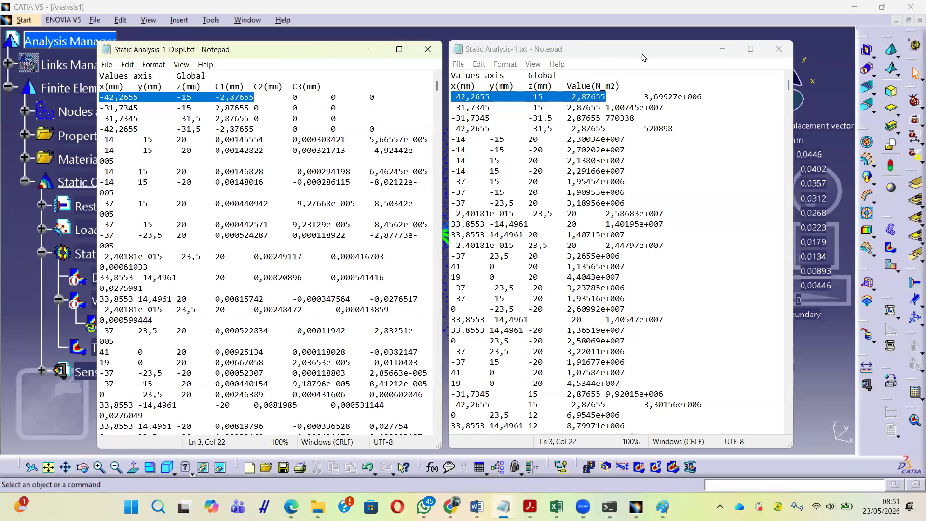
left_click(618, 54)
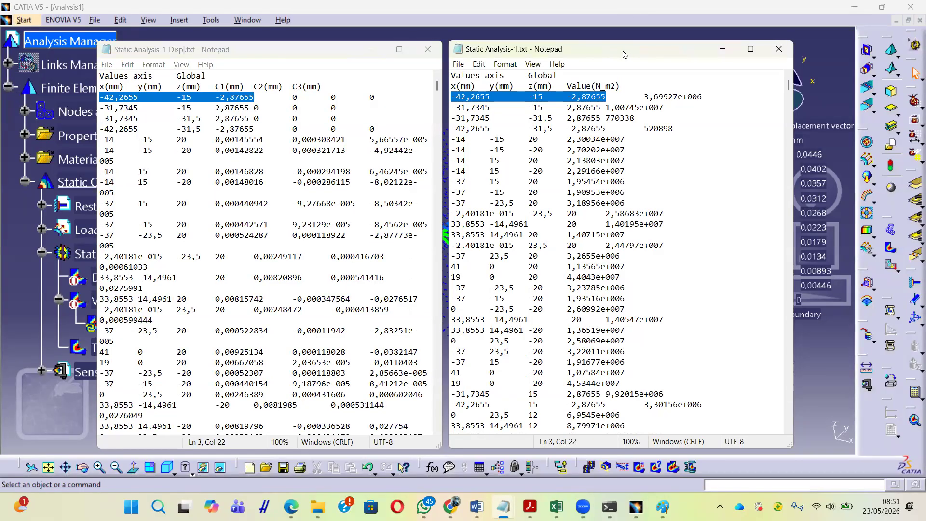
left_click_drag(623, 55, 627, 55)
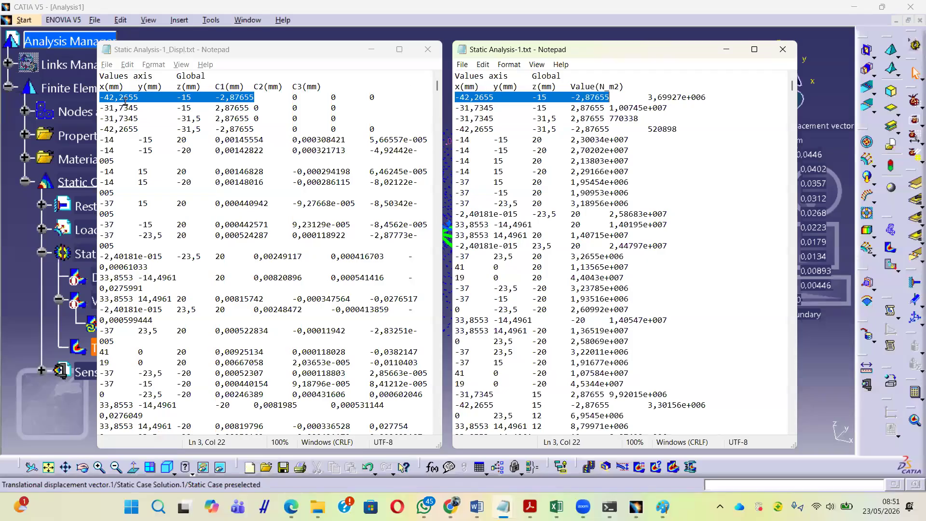
left_click(144, 96)
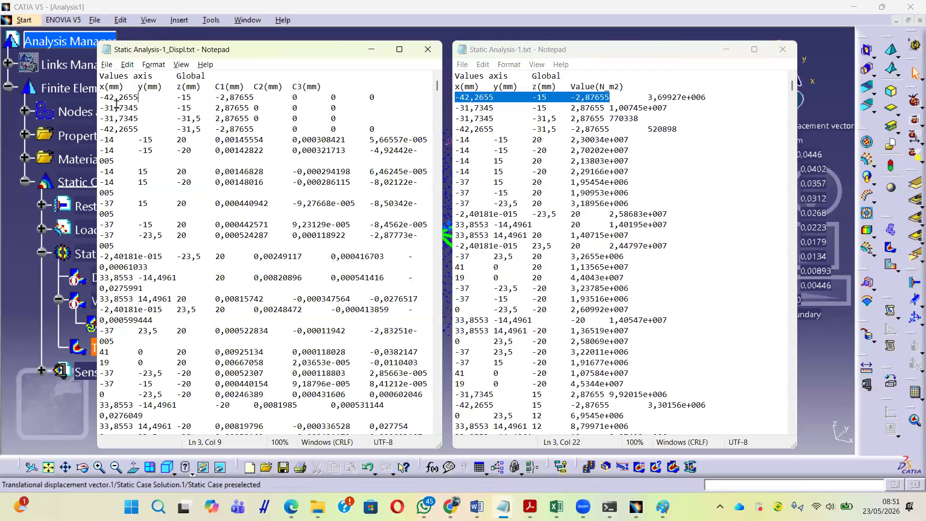
Step: Switch back to CATIA, display the Von Mises stress (nodal values) result and collapse the Static Case Solution.1 branch
left_click(616, 11)
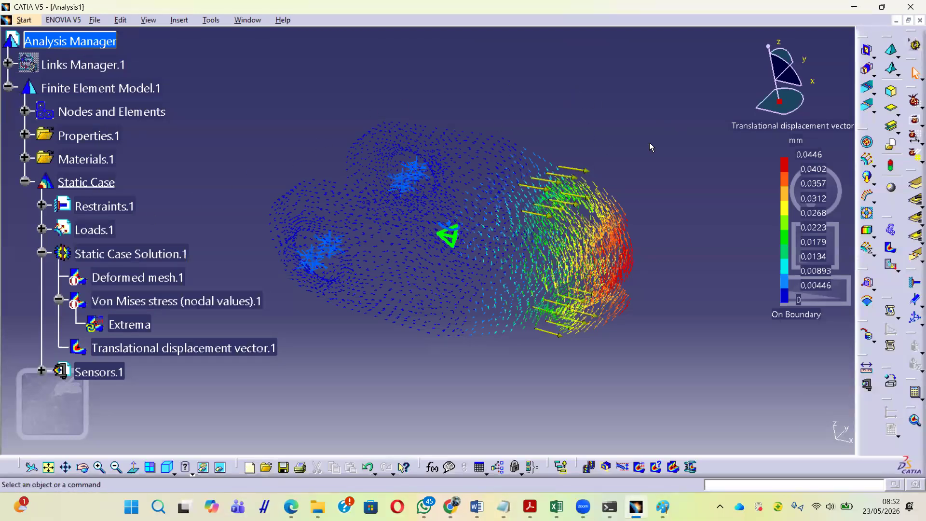
left_click(891, 247)
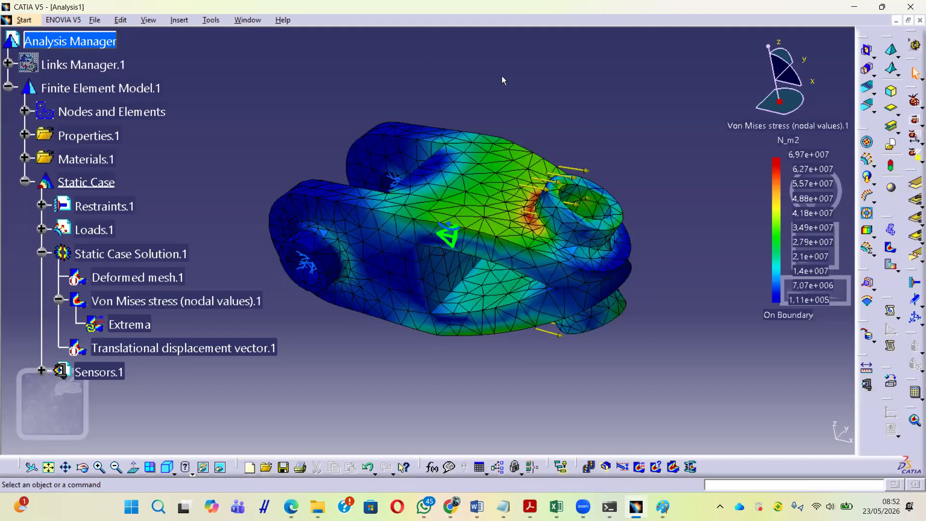
middle_click_drag(326, 121, 373, 127)
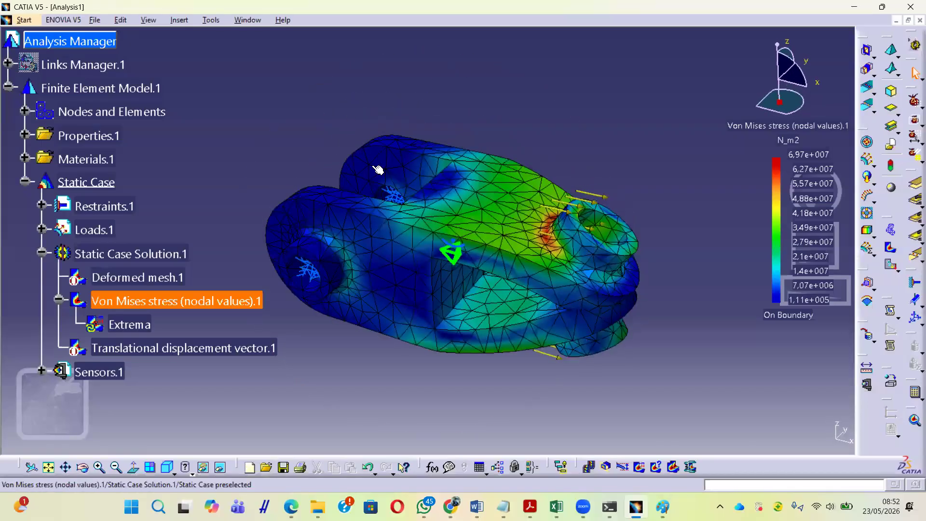
middle_click_drag(527, 302, 509, 268)
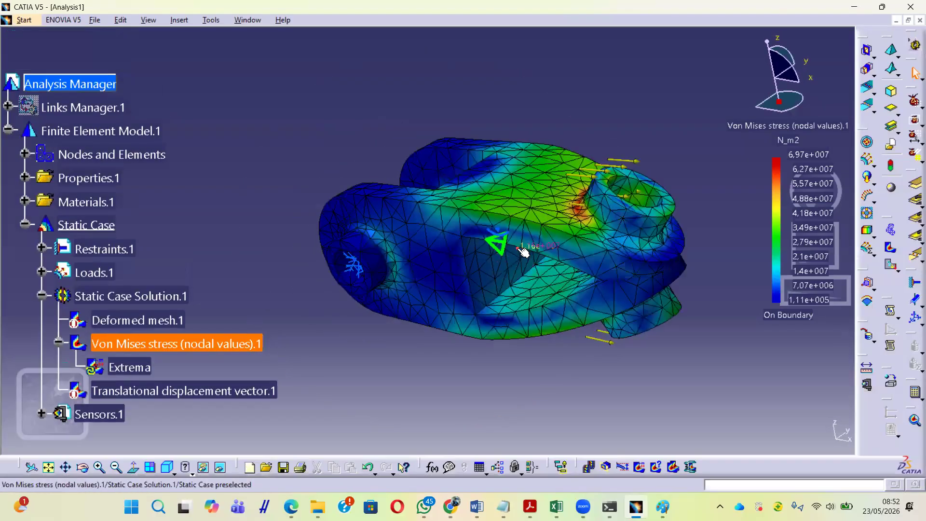
left_click(266, 264)
left_click(42, 296)
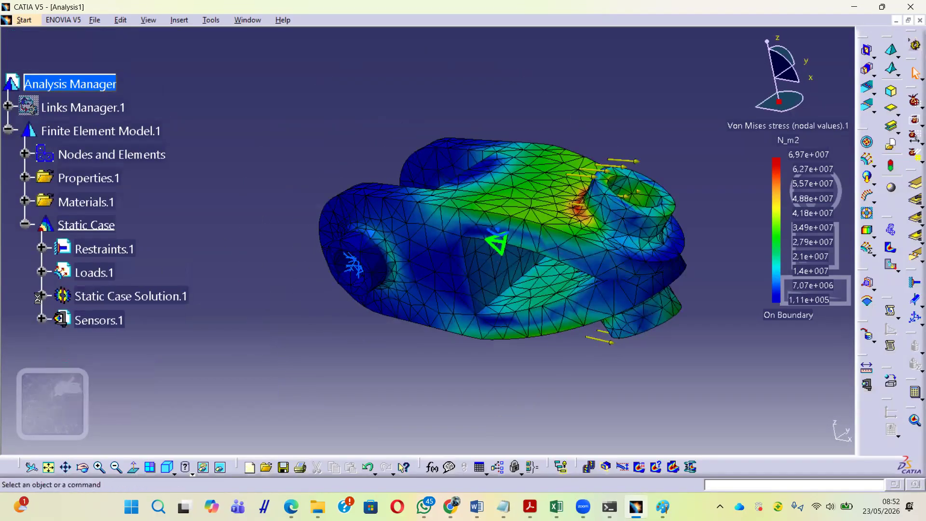
middle_click_drag(588, 332, 553, 363)
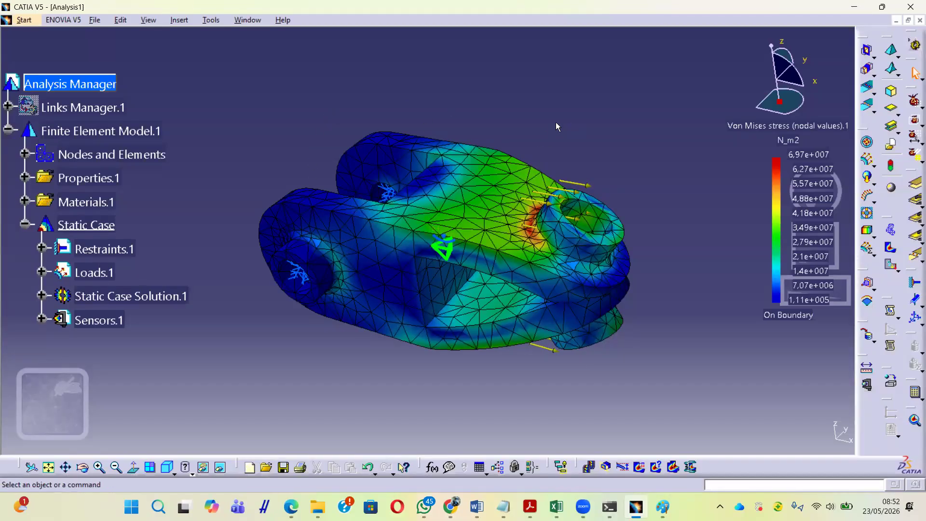
scroll(550, 126, "down", 2)
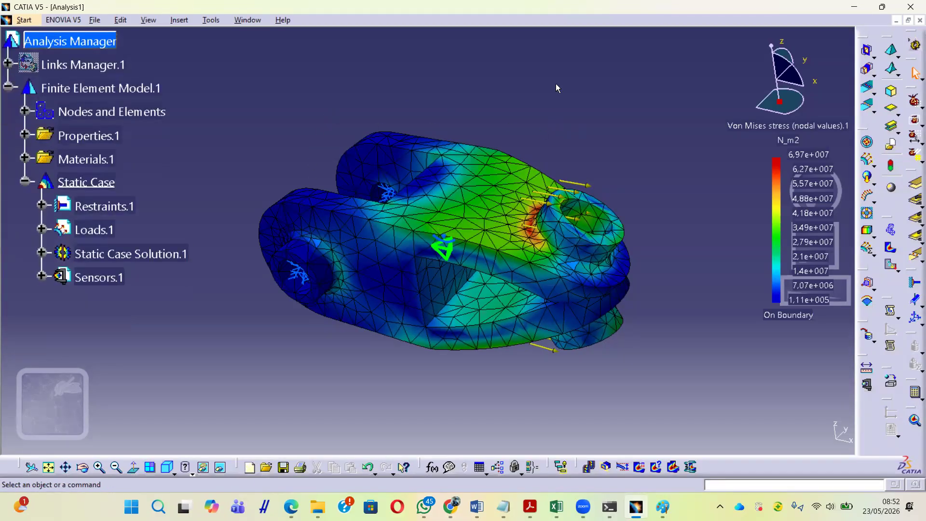
middle_click_drag(551, 102, 578, 144)
middle_click_drag(364, 349, 372, 314)
middle_click_drag(511, 122, 496, 135)
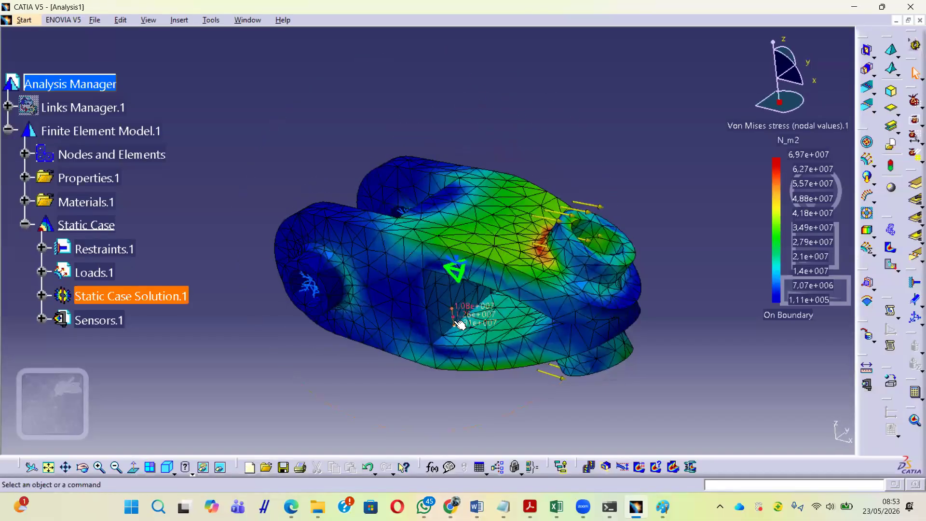
middle_click_drag(444, 312, 488, 295)
Step: Switch to the Paint sketch of the clevis and draw freehand pencil strokes around its upper fork lug
key("alt+Tab")
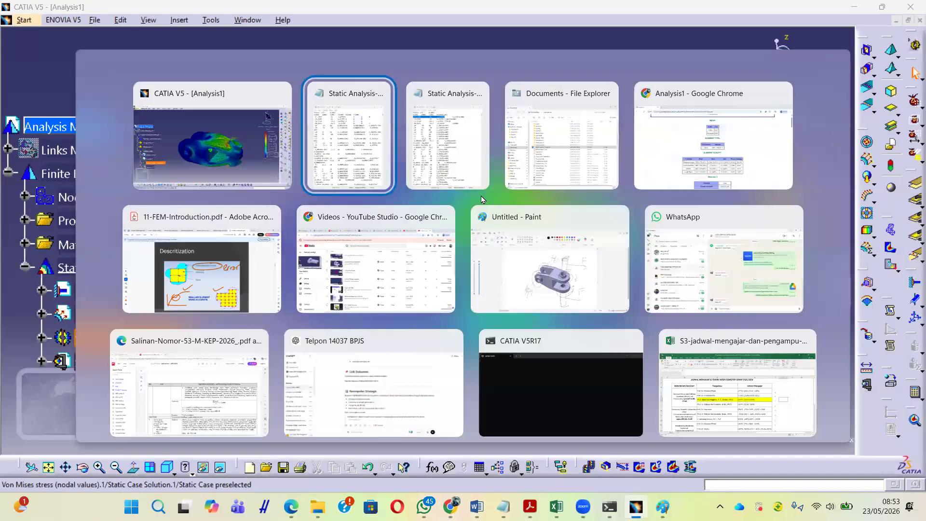
key("alt+Tab")
key("alt+Tab")
key("alt+Tab")
key("alt+Tab")
key("alt+Tab")
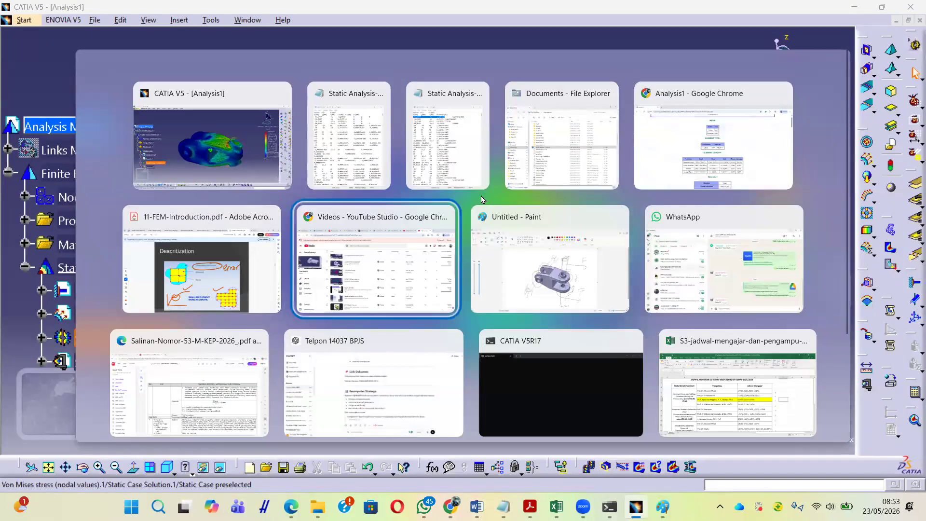
key("alt+Tab")
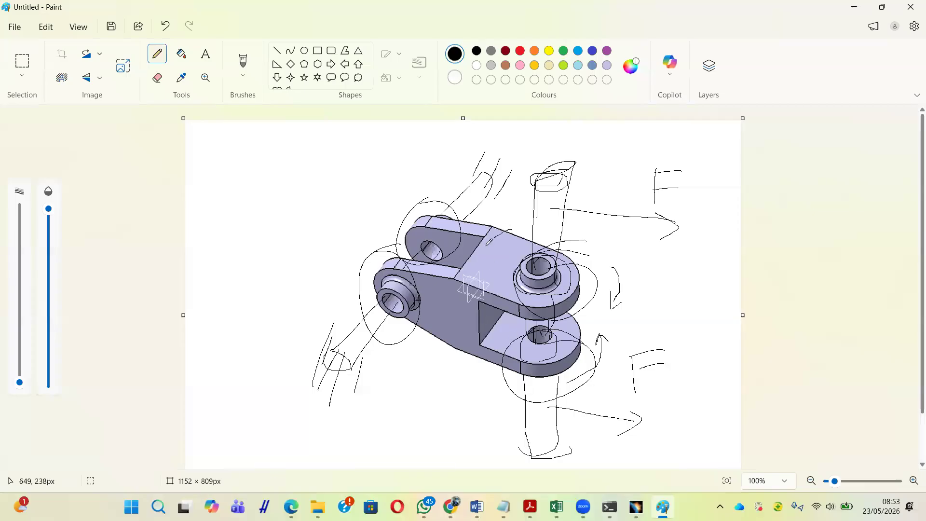
mouse_move(494, 311)
left_mouse_down()
mouse_move(616, 298)
mouse_move(601, 254)
left_mouse_up()
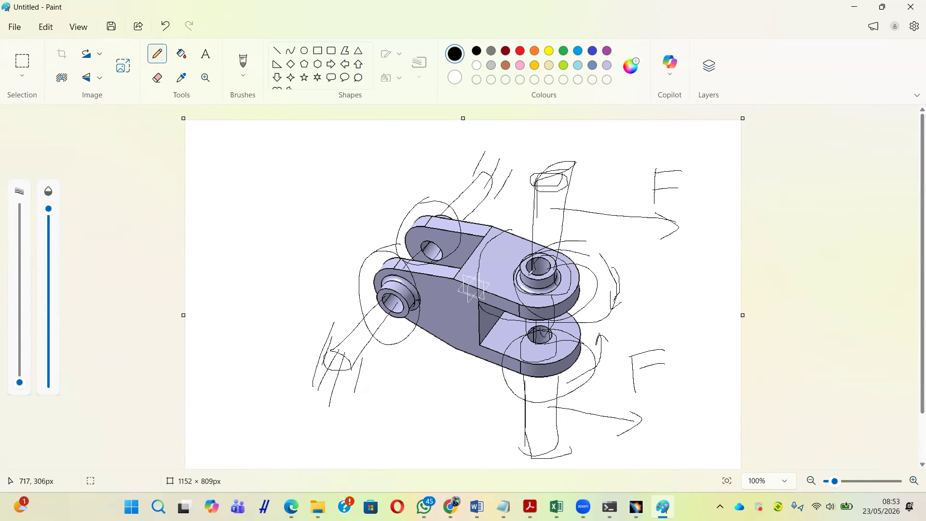
Step: Switch back to the stress result in CATIA and show the available advanced restraint commands
key("alt+Tab")
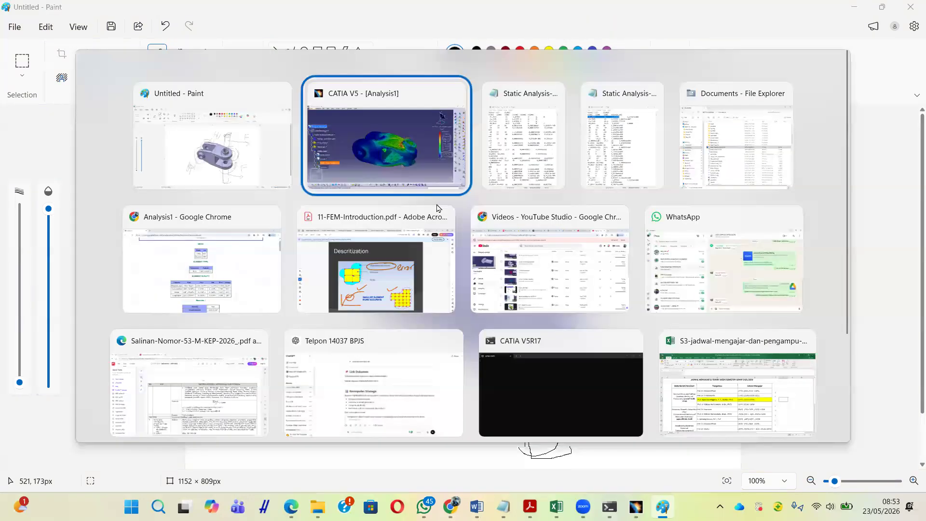
middle_click_drag(577, 132, 497, 155)
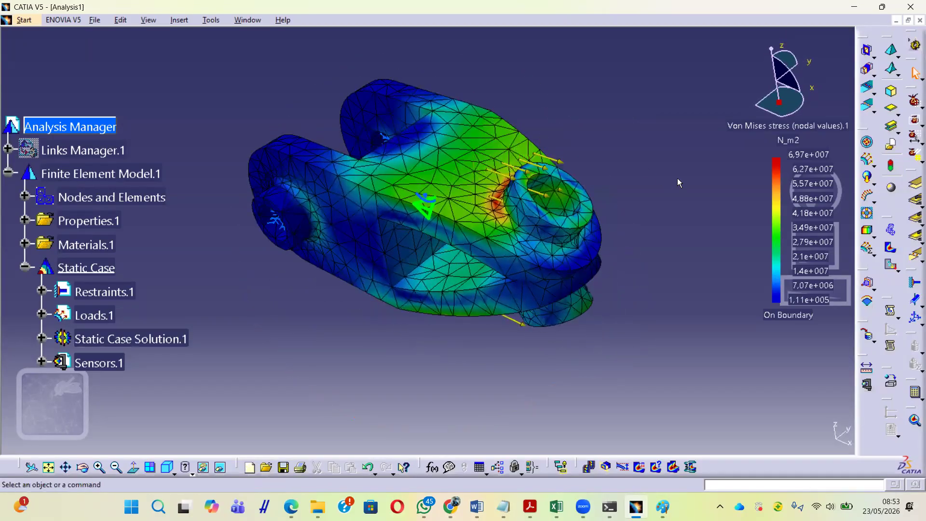
left_click(913, 329)
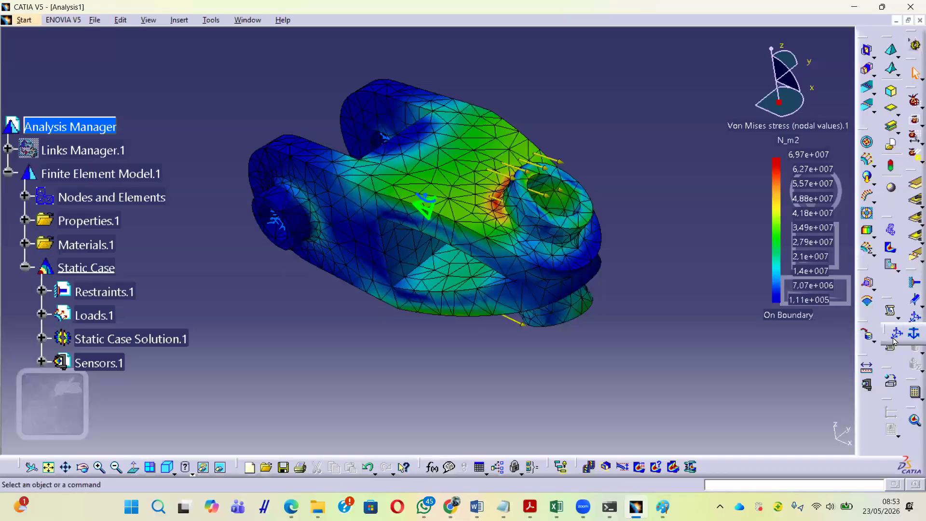
Step: Start a user-defined restraint and consult the Element and Node slide on degrees of freedom in 11-FEM-Introduction.pdf
left_click(914, 333)
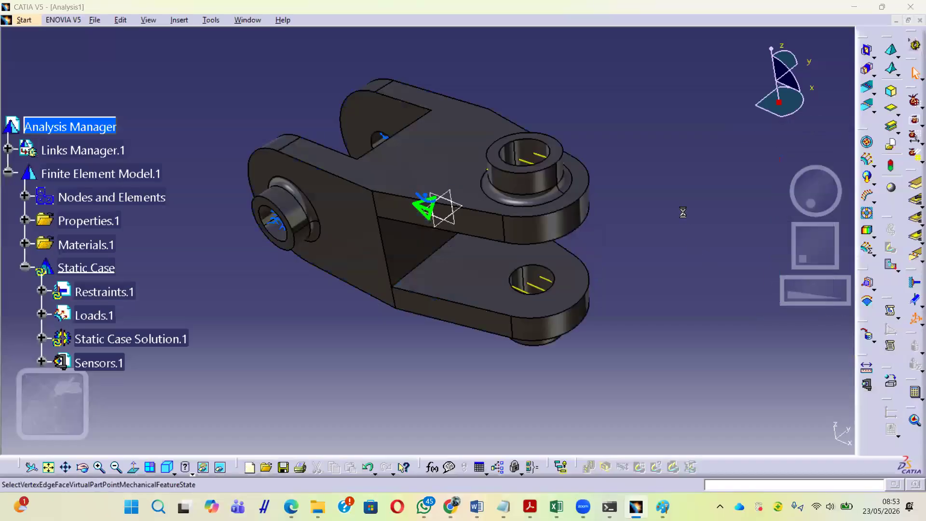
middle_click_drag(372, 337, 429, 341)
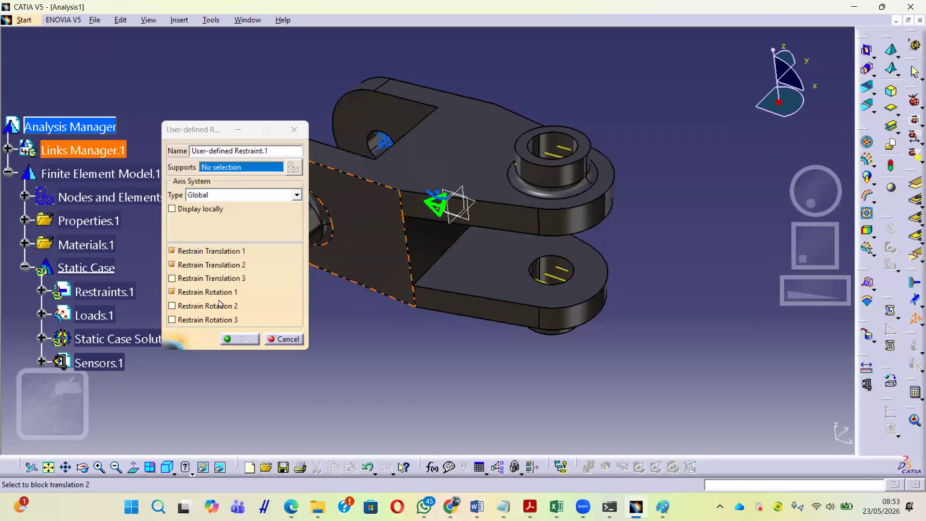
key("alt+Tab")
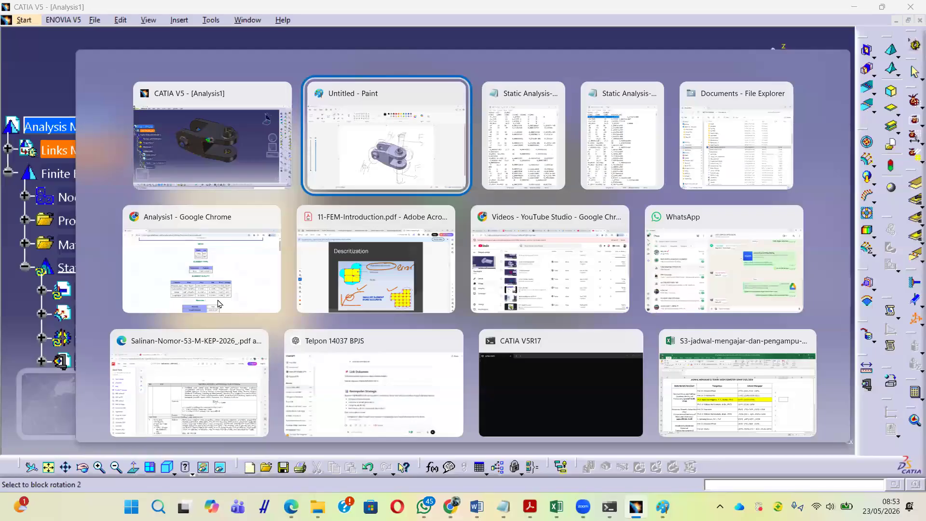
key("alt+Tab")
key("alt+Tab")
key("alt+Tab")
key("alt+Tab")
key("alt+Tab")
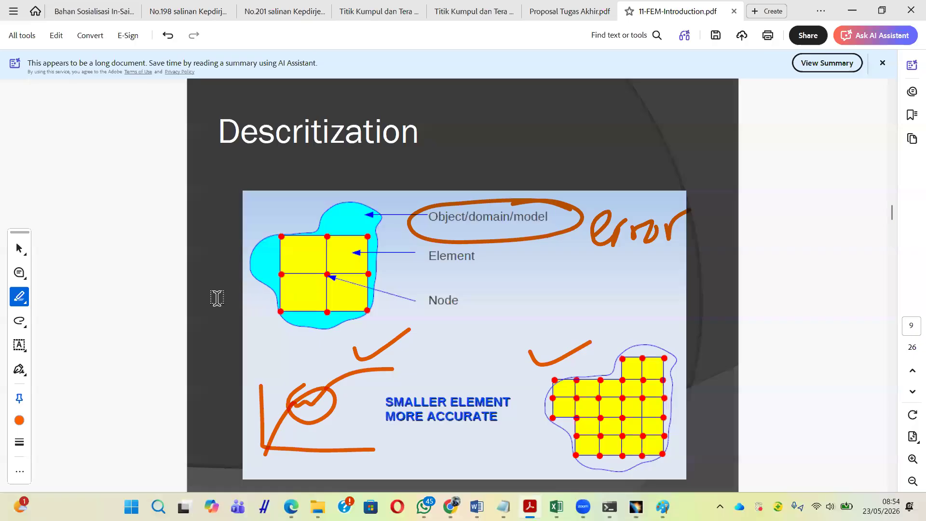
key("Right")
key("Right")
key("Left")
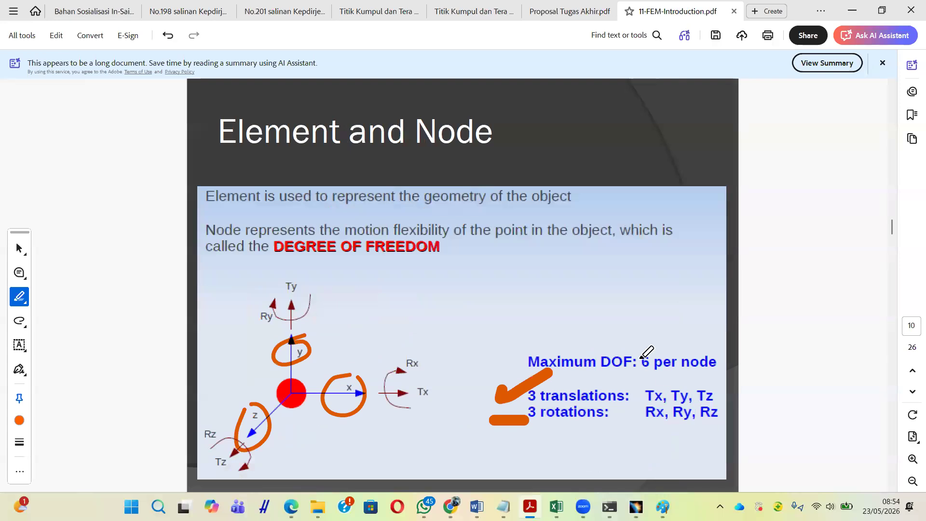
Step: Switch back to CATIA and restrain translations 1, 2 and 3, with no rotations, on the hole faces of both fork lugs
key("alt+Tab")
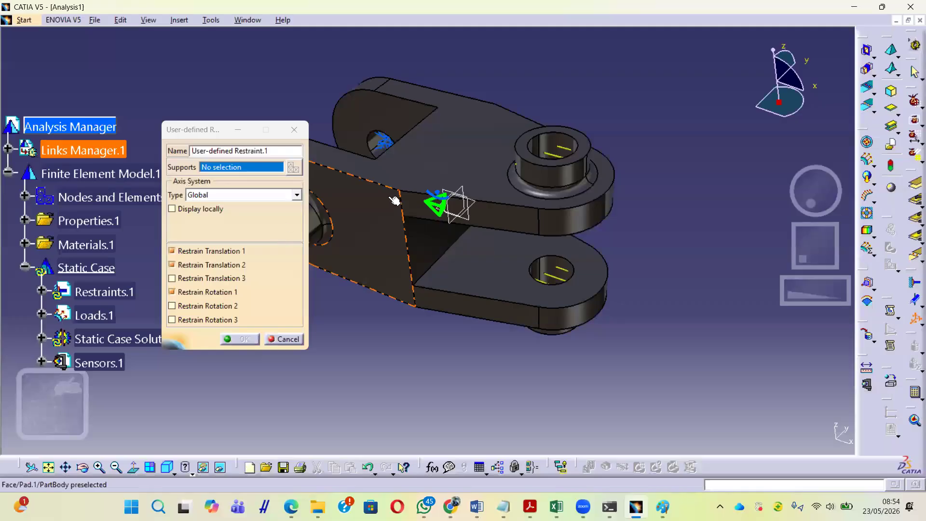
left_click(553, 146)
left_click(559, 269)
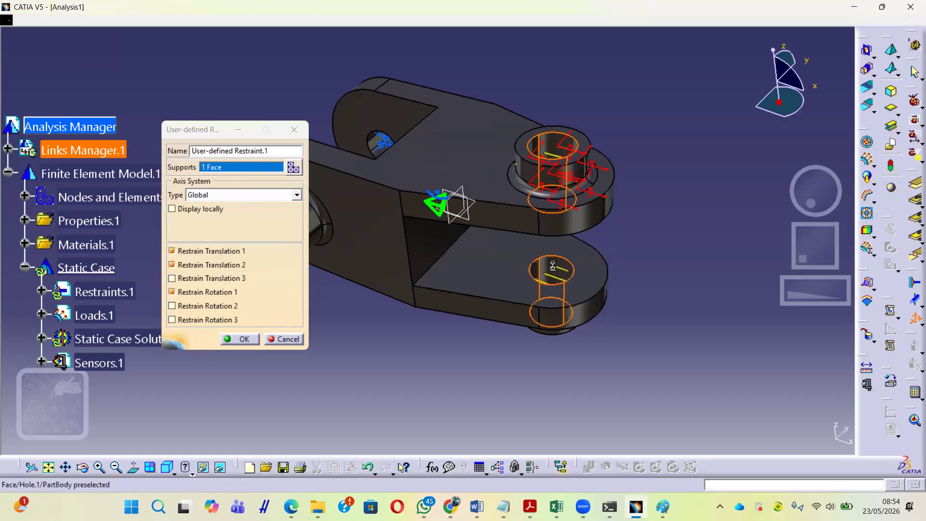
left_click(173, 292)
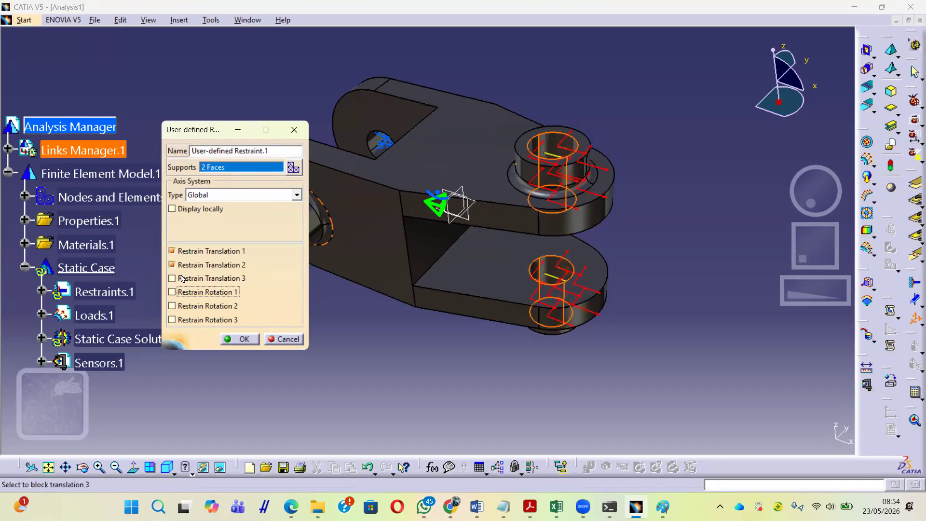
left_click(172, 279)
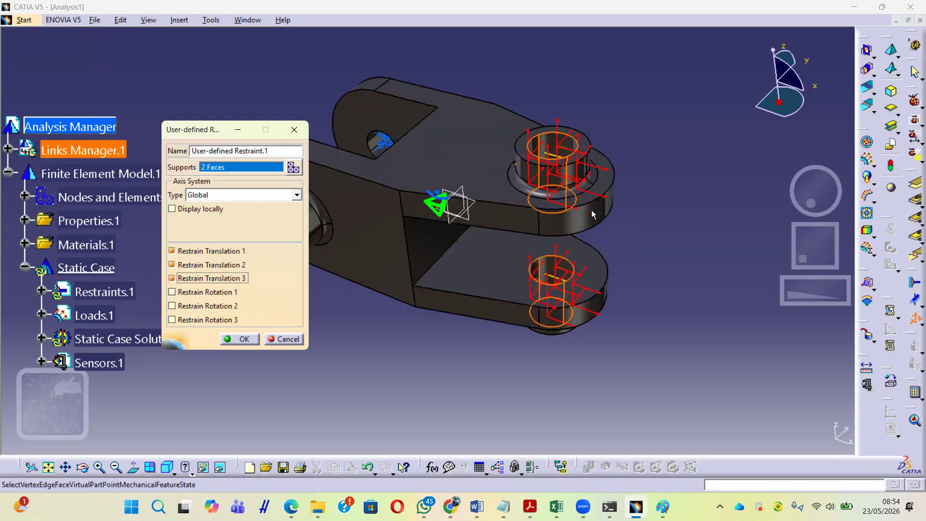
left_click(241, 340)
middle_click_drag(505, 136, 499, 175)
left_click(485, 158)
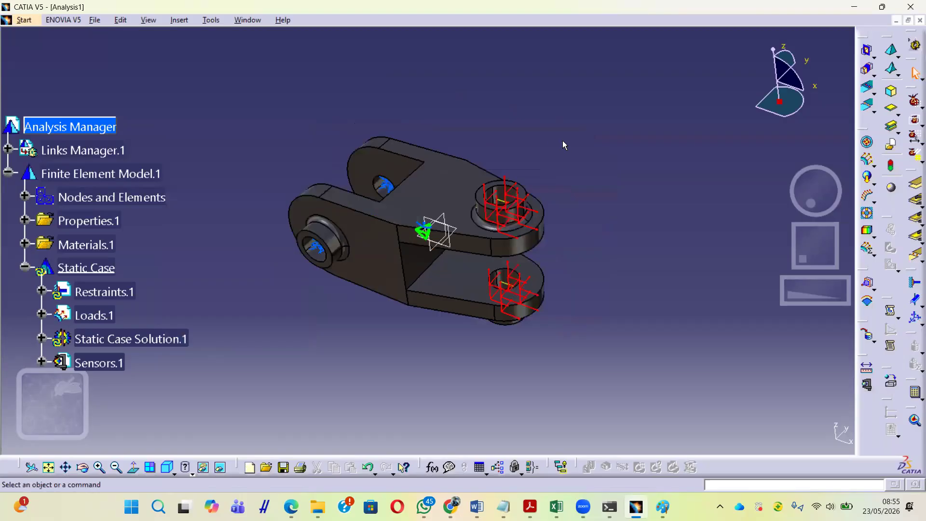
Step: Compute the complete analysis with all three translations restrained at the fork holes, accepting the resource estimation
left_click(916, 393)
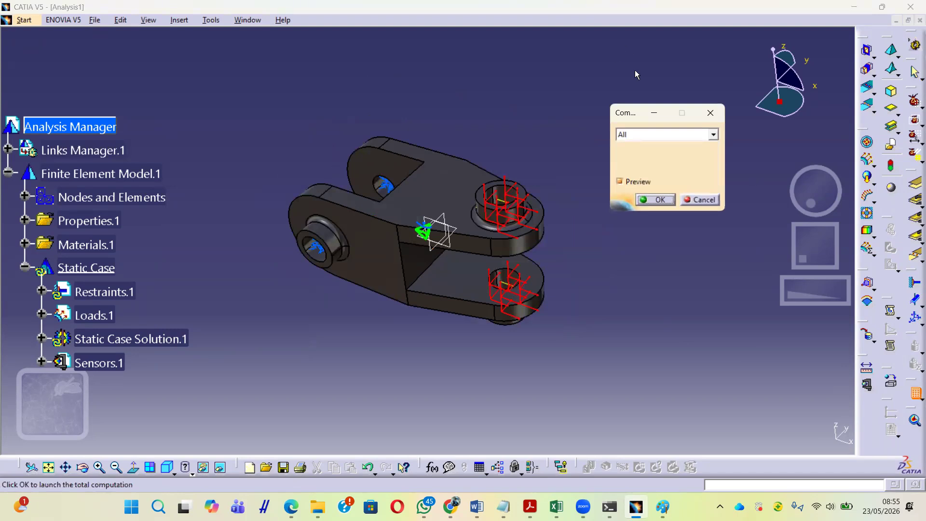
left_click(659, 199)
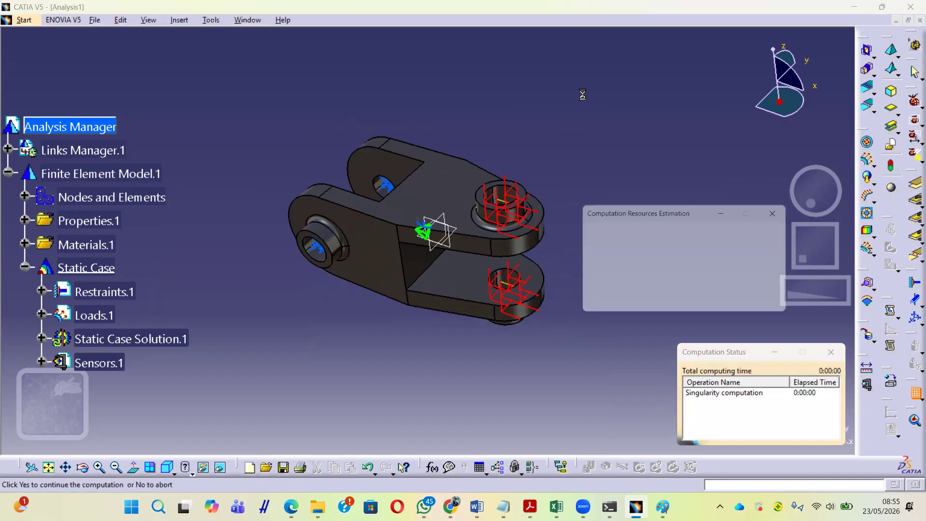
left_click(741, 308)
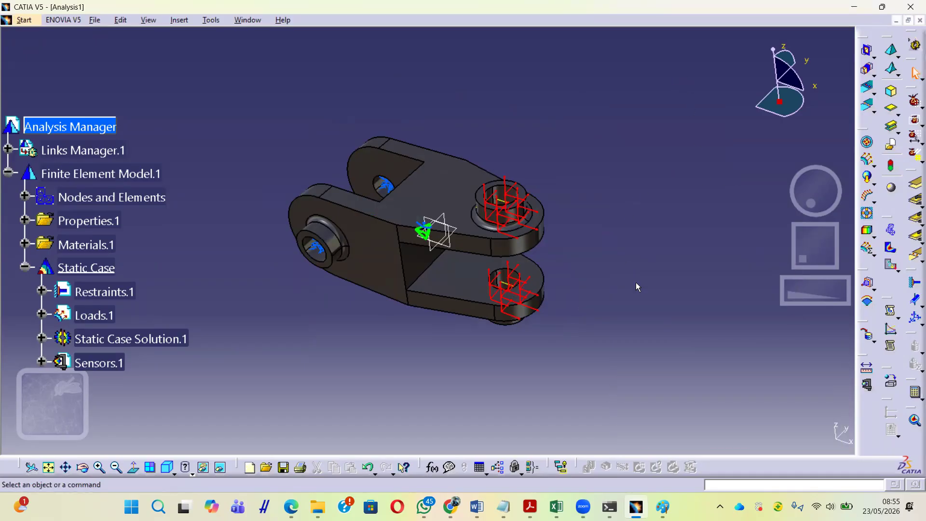
Step: Display the clevis's deformed mesh followed by its Von Mises stress and examine the stress distribution and color scale
left_click(892, 230)
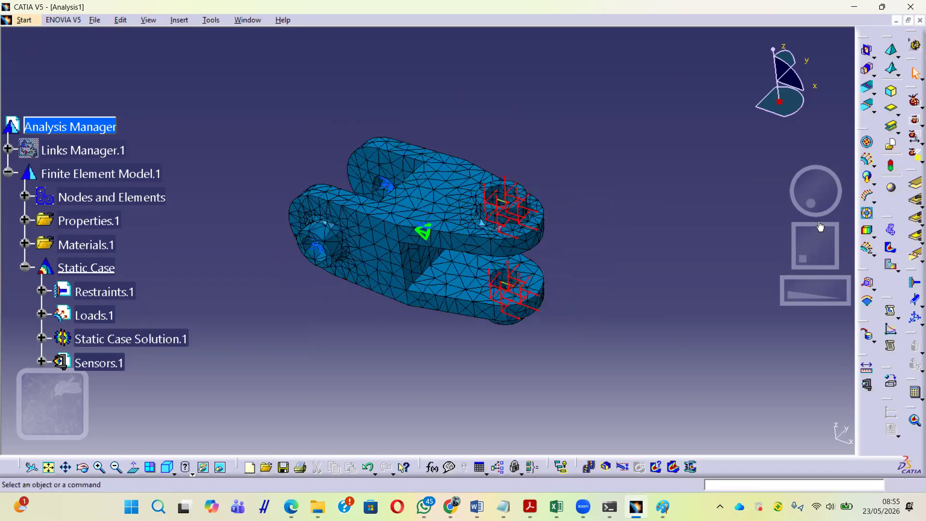
left_click(890, 247)
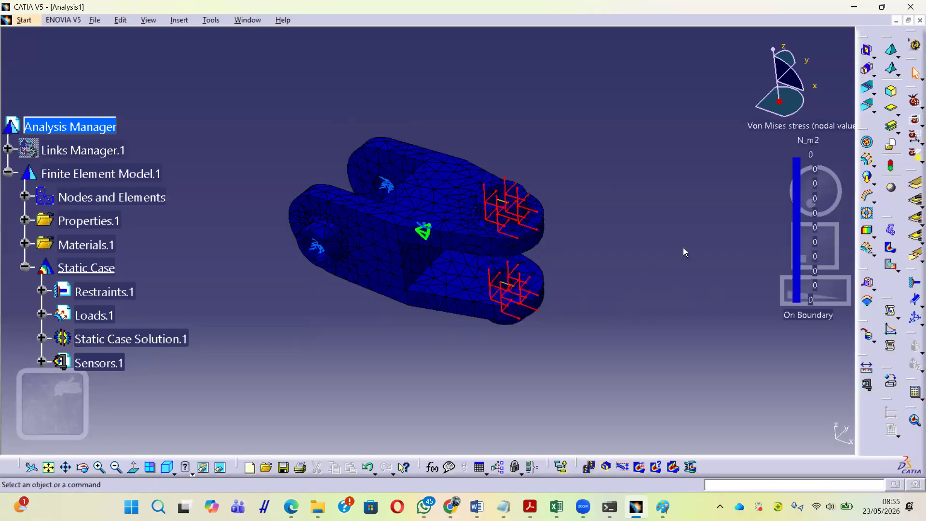
middle_click_drag(442, 331, 461, 290)
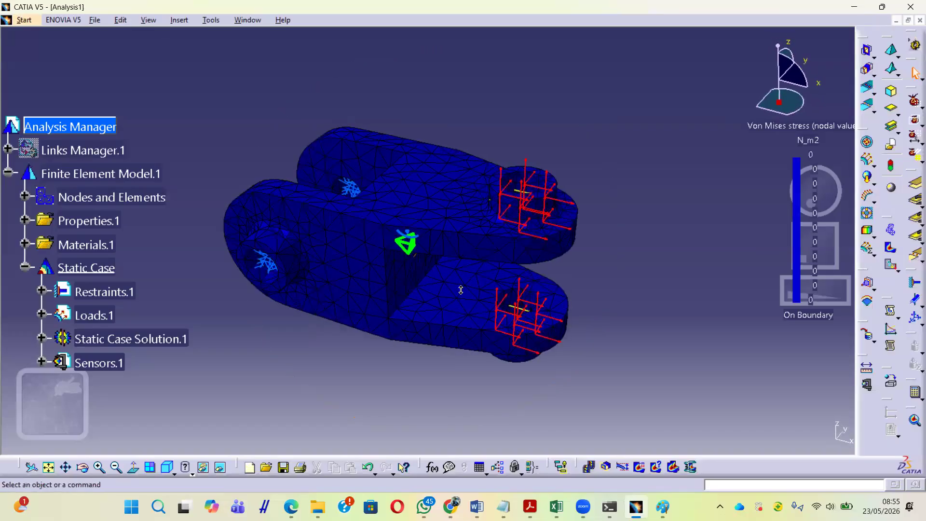
scroll(711, 181, "up", 2)
scroll(322, 328, "down", 4)
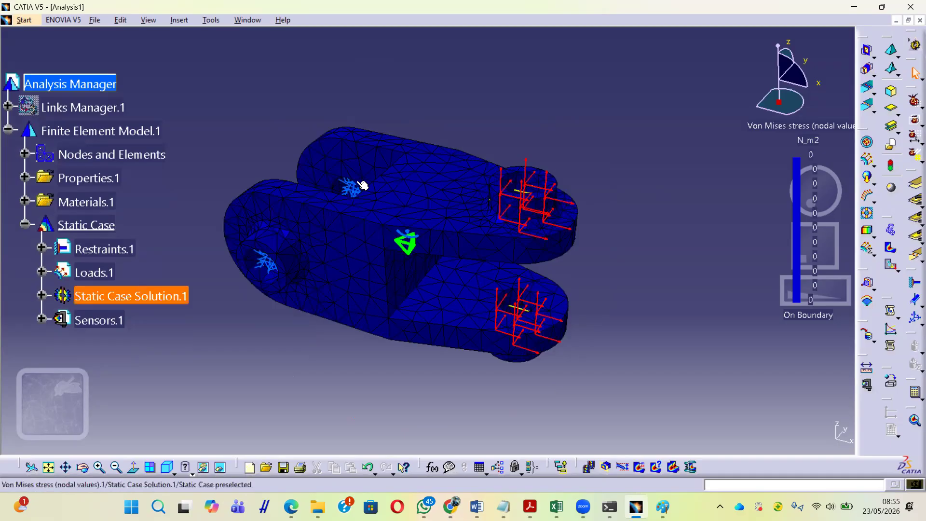
Step: Edit the user-defined restraint at the fork holes to release translation 1, keeping translations 2 and 3 restrained
middle_click_drag(421, 272, 429, 215)
double_click(532, 170)
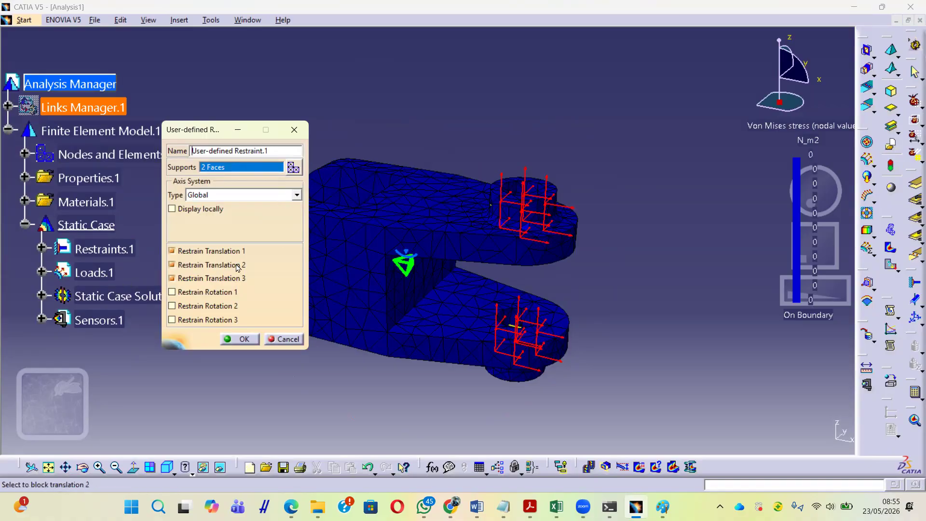
left_click(173, 253)
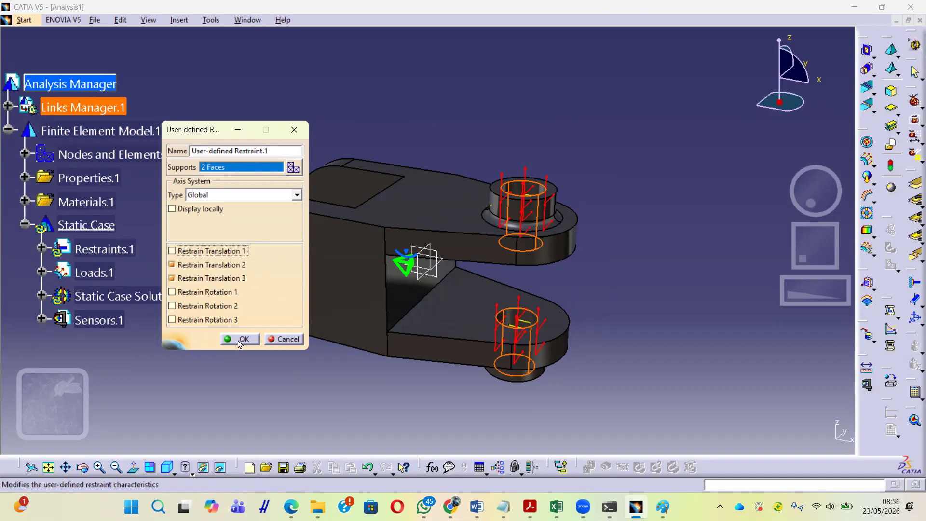
left_click(239, 339)
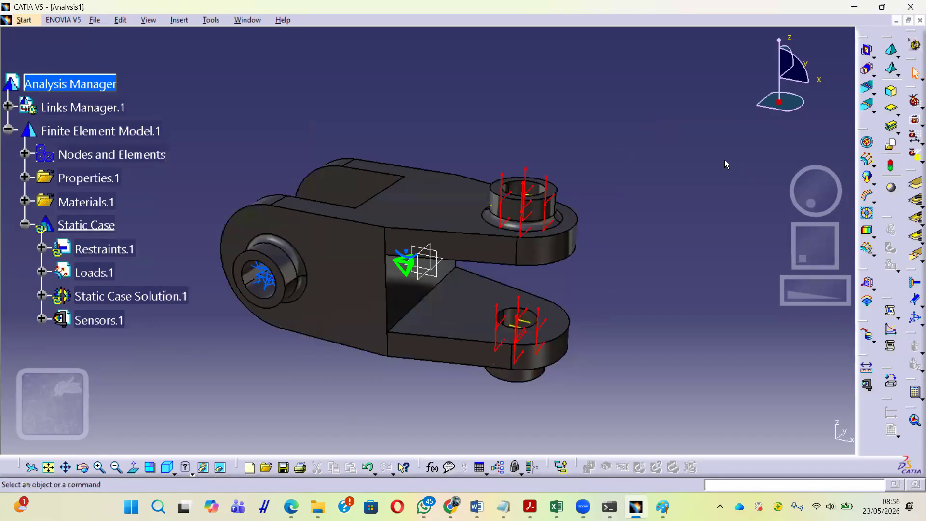
Step: Recompute the complete analysis and display the deformed mesh followed by the Von Mises stress result
left_click(916, 389)
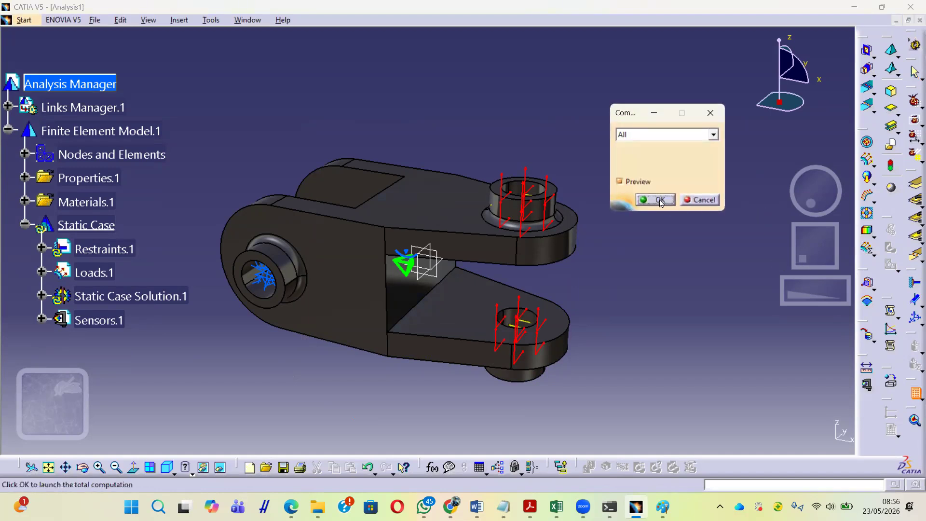
left_click(657, 200)
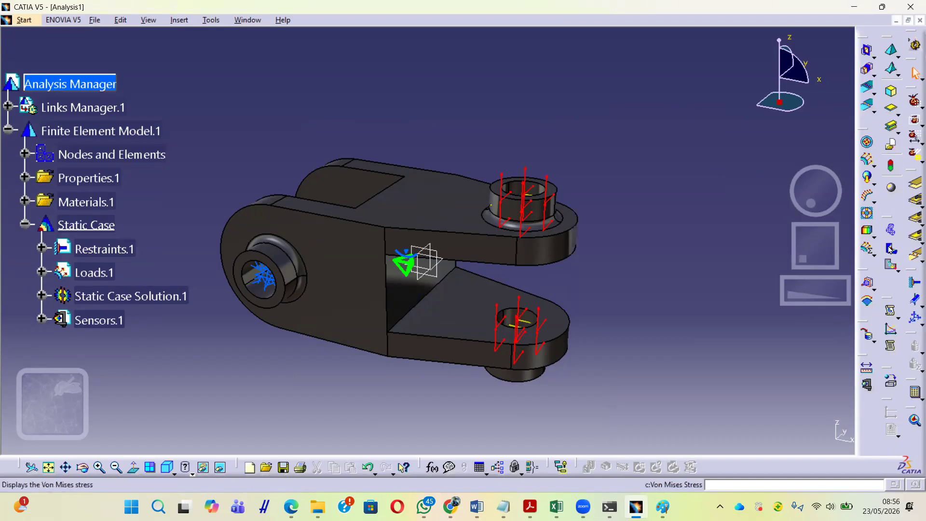
left_click(893, 231)
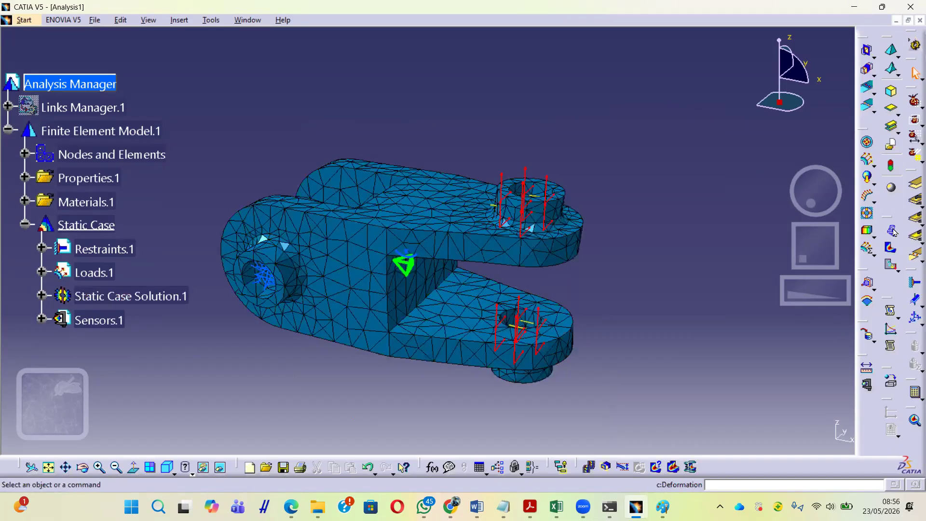
left_click(892, 248)
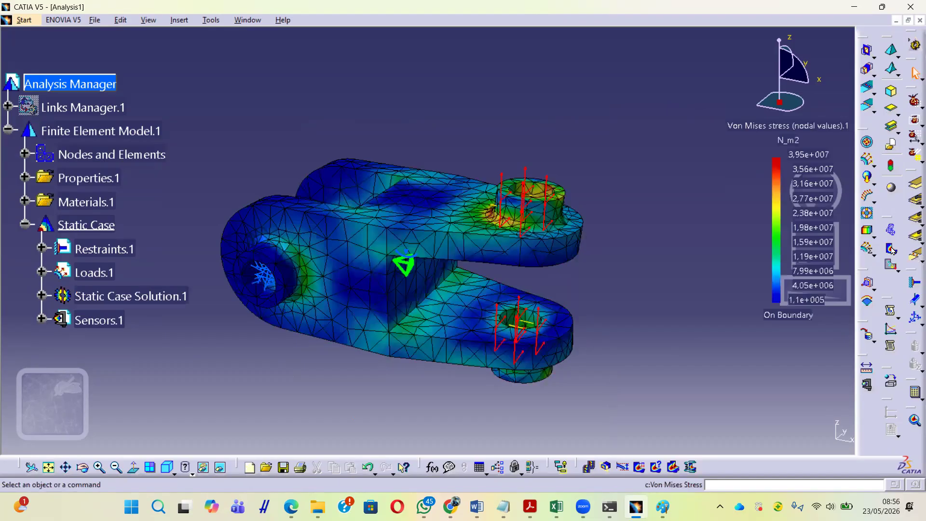
Step: Preview the animation of the Von Mises stress result and increase the scaling factor of its deformation amplification
middle_click_drag(311, 366, 450, 360)
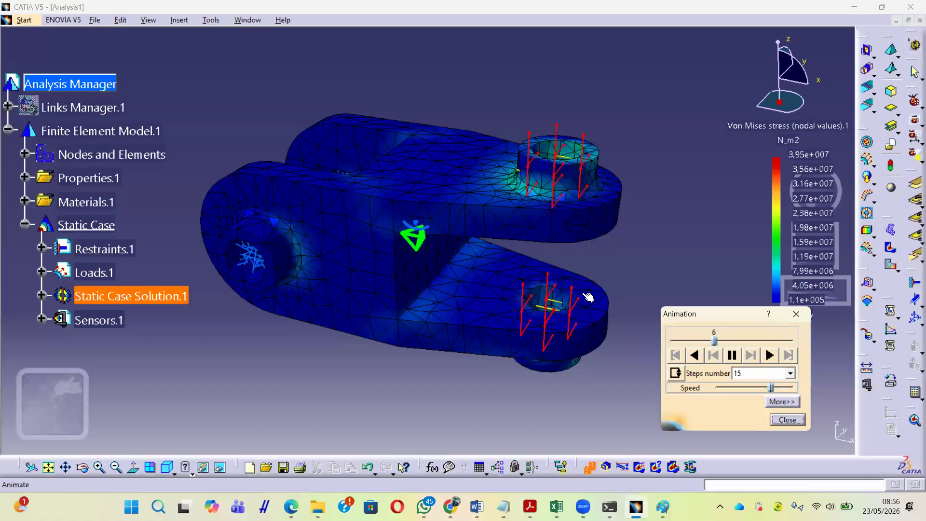
left_click(787, 420)
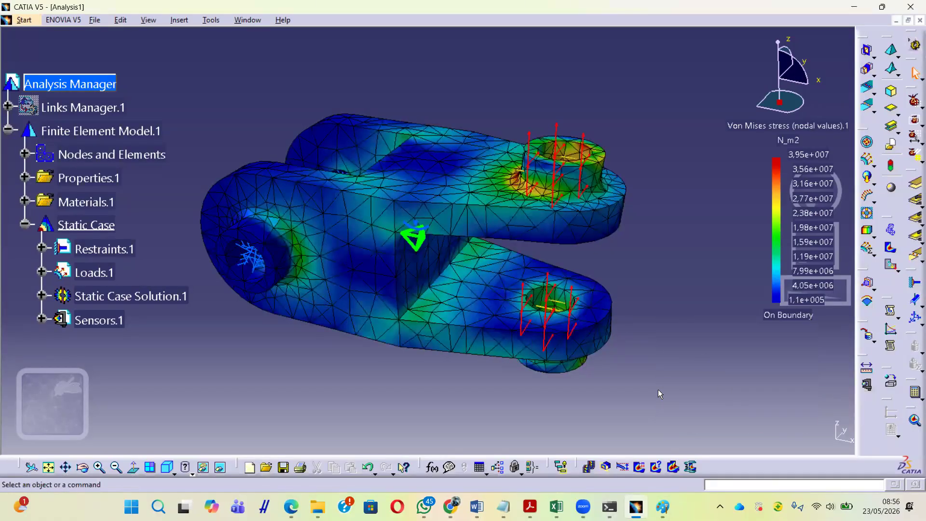
left_click(622, 467)
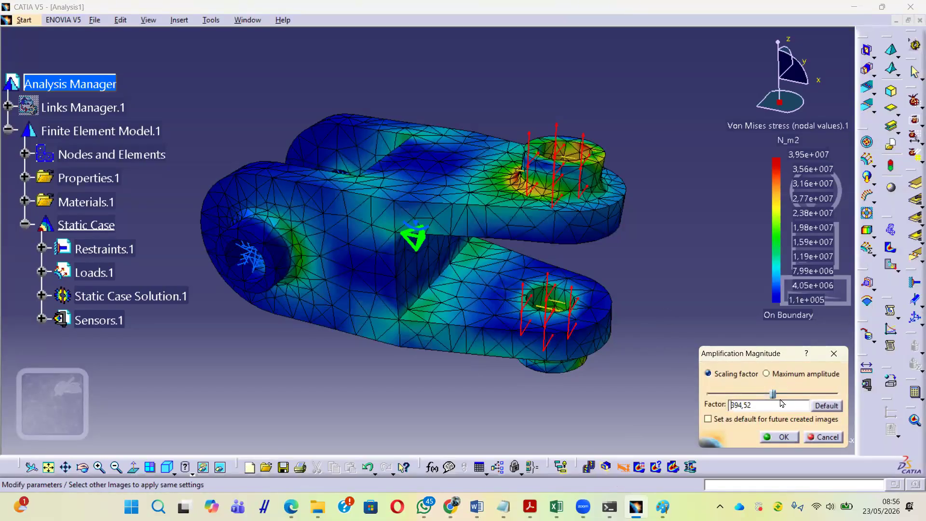
left_click_drag(798, 395, 806, 395)
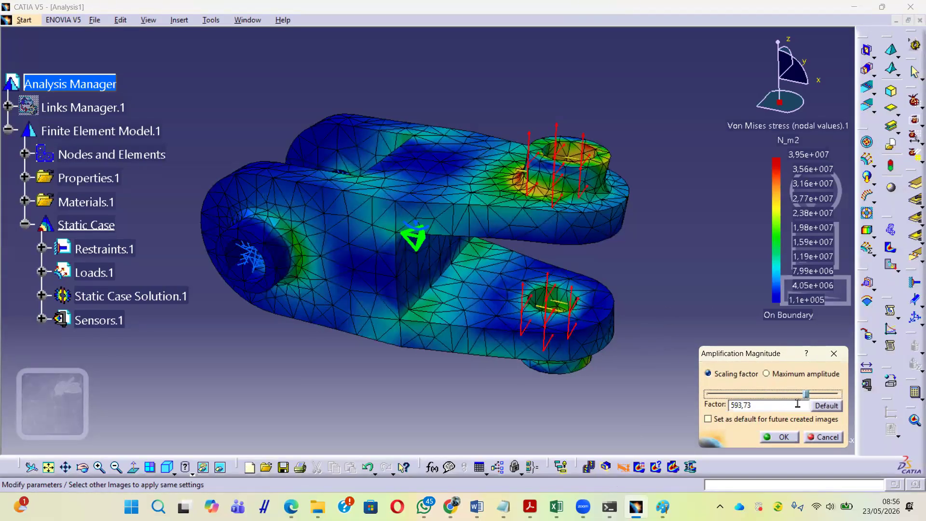
left_click_drag(827, 390, 827, 394)
left_click(784, 438)
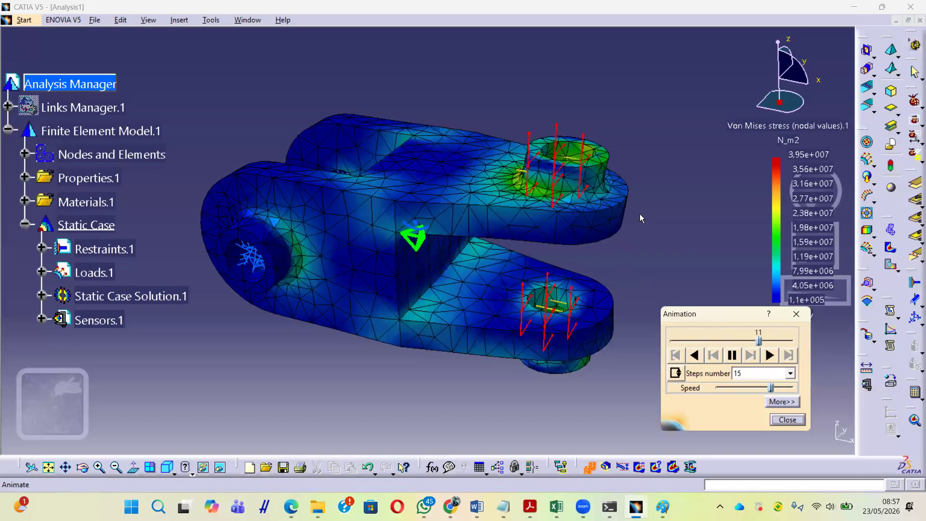
Step: Animate the amplified Von Mises stress result in 15 steps and examine the stress around the upper fork boss
middle_click_drag(536, 199, 234, 190)
scroll(376, 173, "up", 1)
middle_click_drag(376, 174, 488, 159)
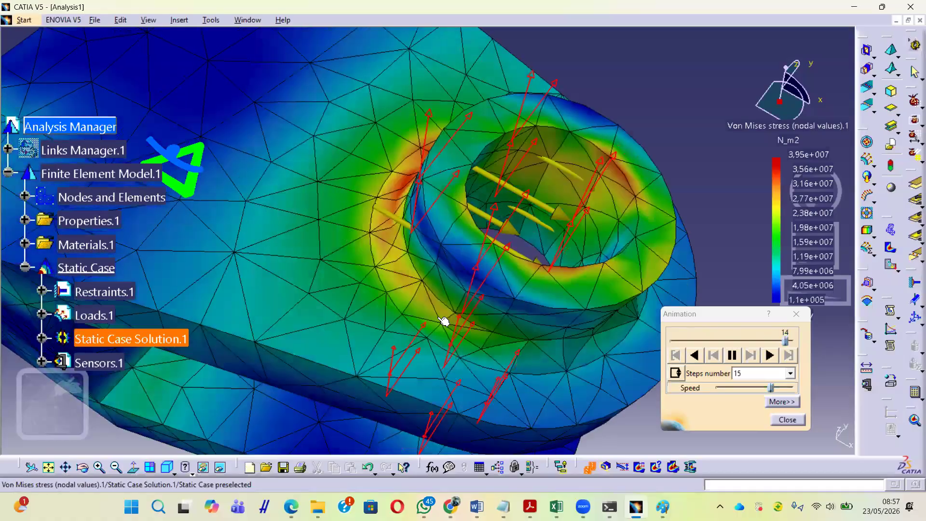
middle_click_drag(444, 321, 547, 237)
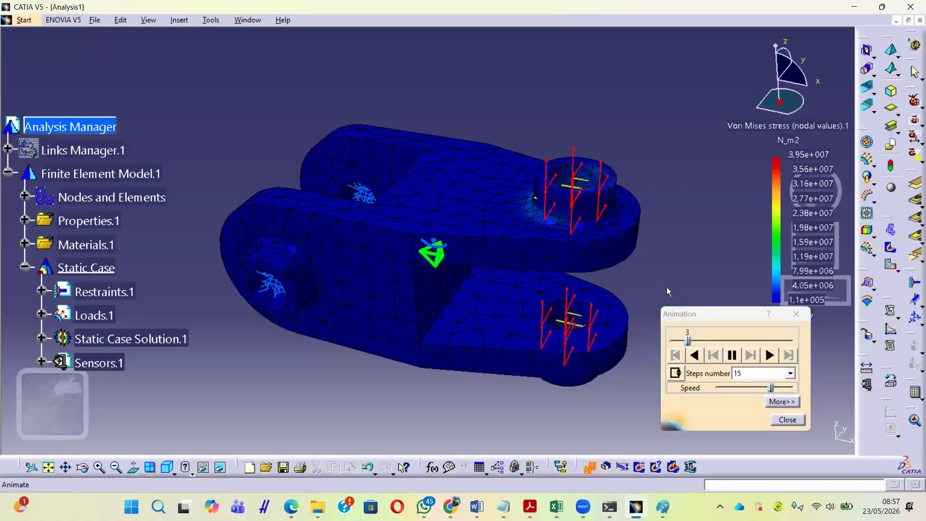
left_click(786, 420)
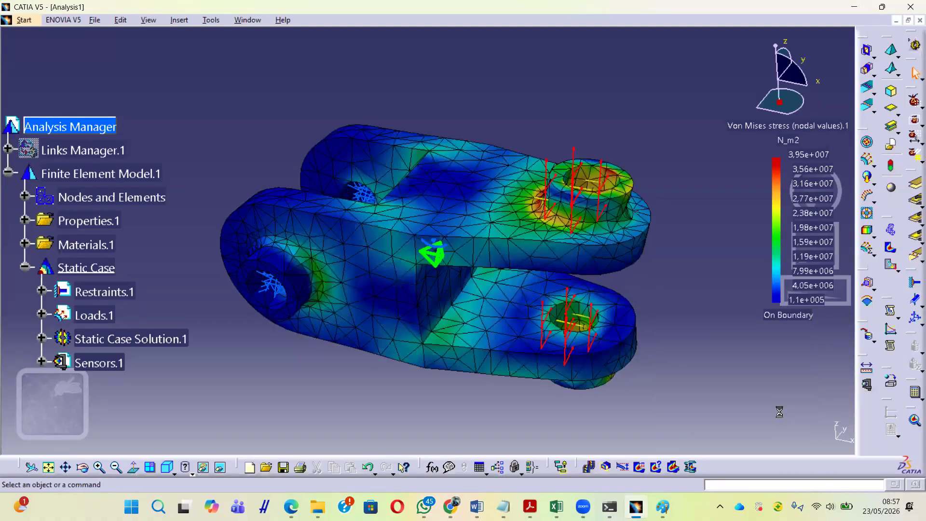
Step: Display the translational displacement vectors and examine their directions and magnitudes around the restrained fork lugs
left_click(890, 267)
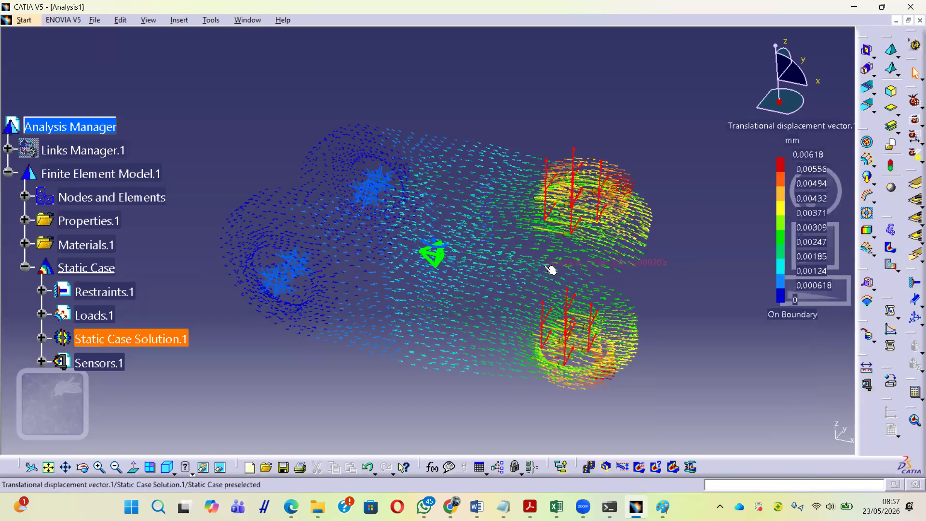
middle_click_drag(521, 369, 569, 321)
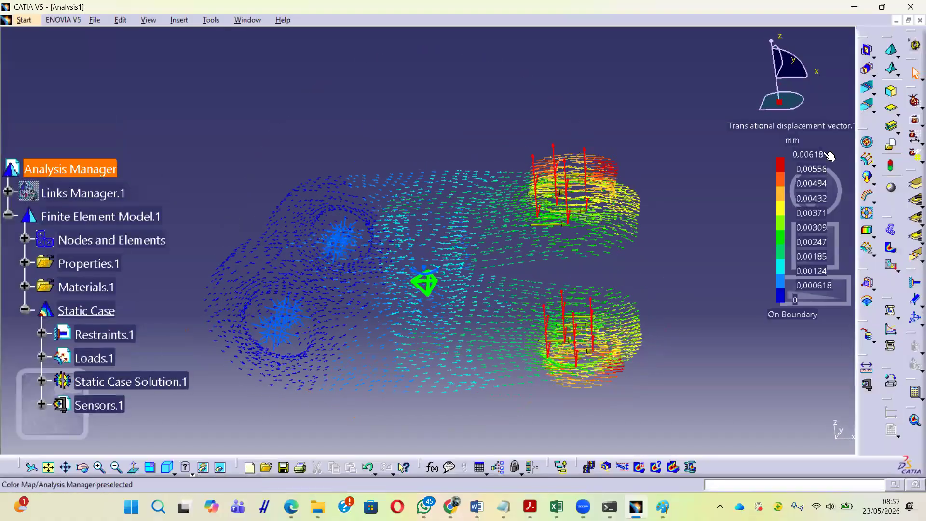
middle_click_drag(423, 338, 442, 282)
left_click(520, 102)
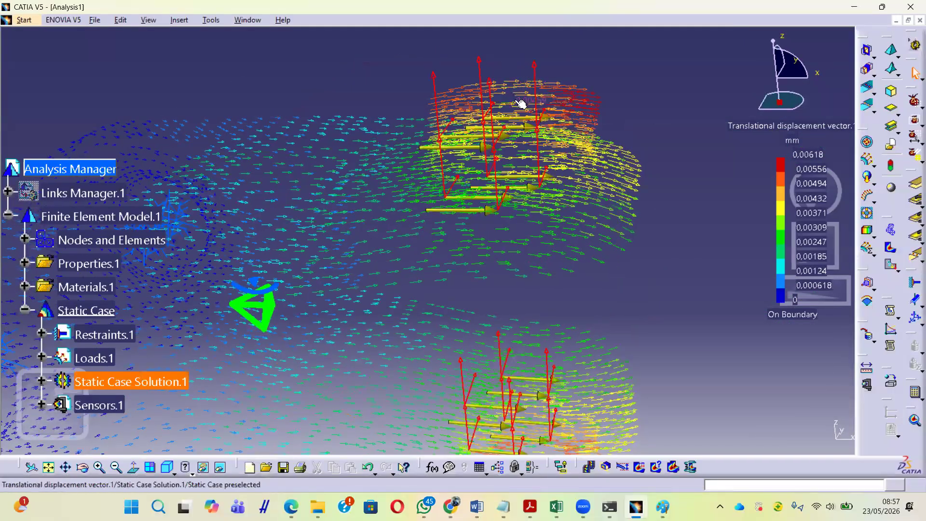
Step: Examine the translational displacement vectors at the upper and lower fork bosses and redisplay the Von Mises stress result
middle_click_drag(557, 262, 670, 198)
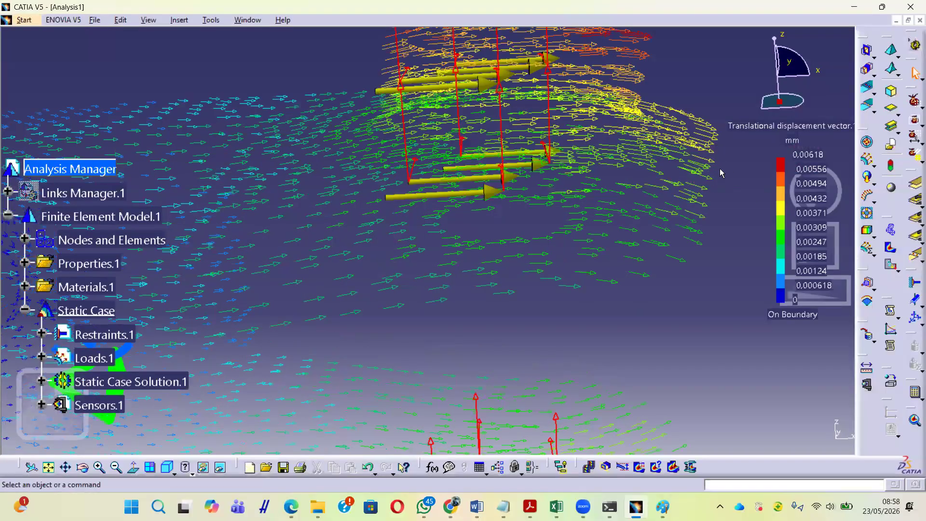
middle_click_drag(659, 293, 591, 332)
middle_click_drag(438, 273, 451, 186)
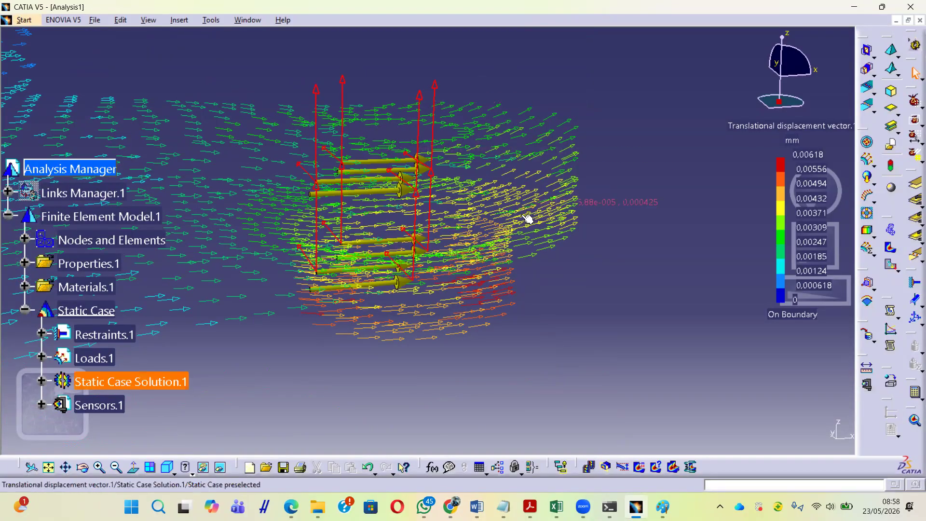
middle_click_drag(515, 212, 521, 166)
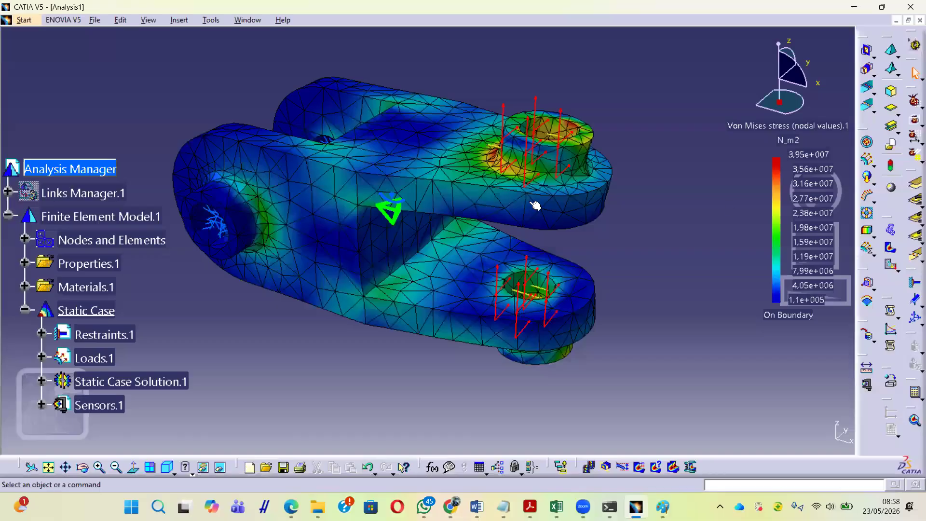
Step: Examine the Von Mises stress distribution over the clevis, comparing the restrained lugs with the loaded upper and lower fork bosses
middle_click_drag(314, 256, 414, 282)
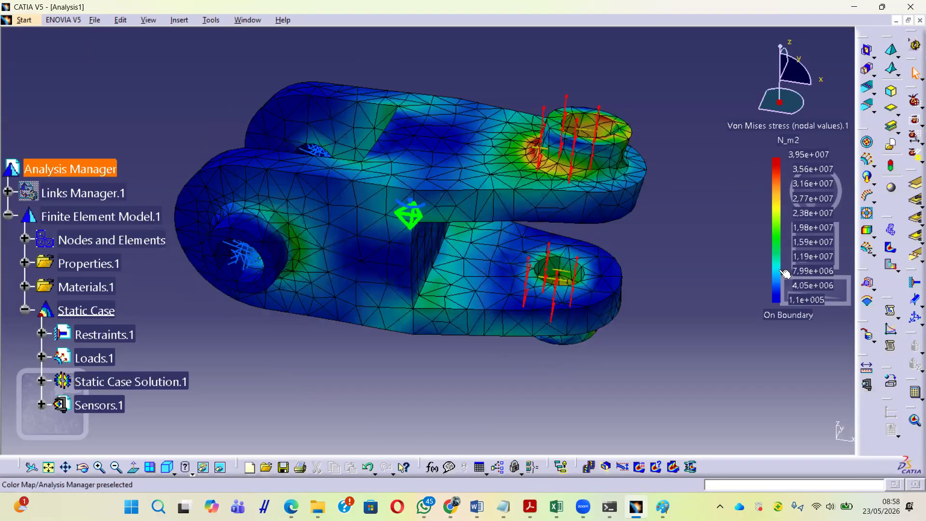
middle_click_drag(313, 165, 497, 159)
middle_click_drag(463, 255, 484, 178)
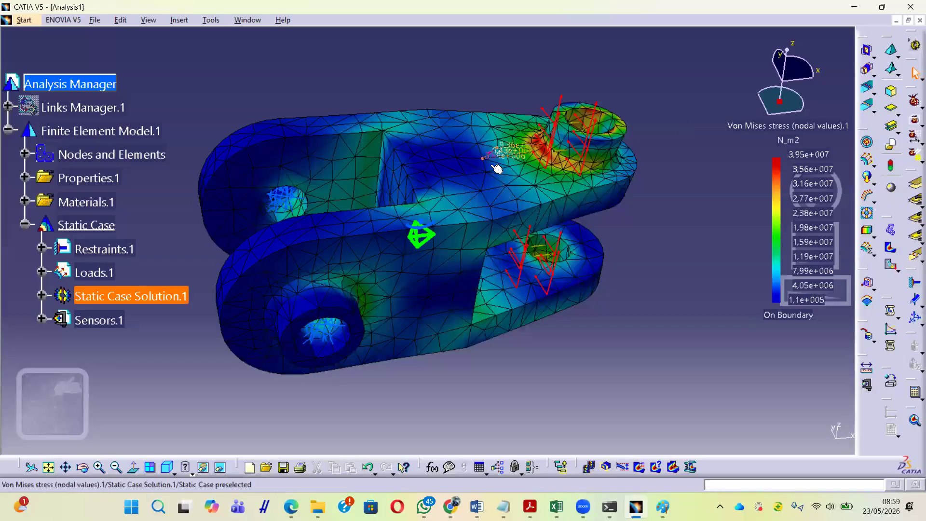
middle_click_drag(502, 195, 445, 267)
middle_click_drag(538, 100, 528, 126)
scroll(459, 105, "down", 2)
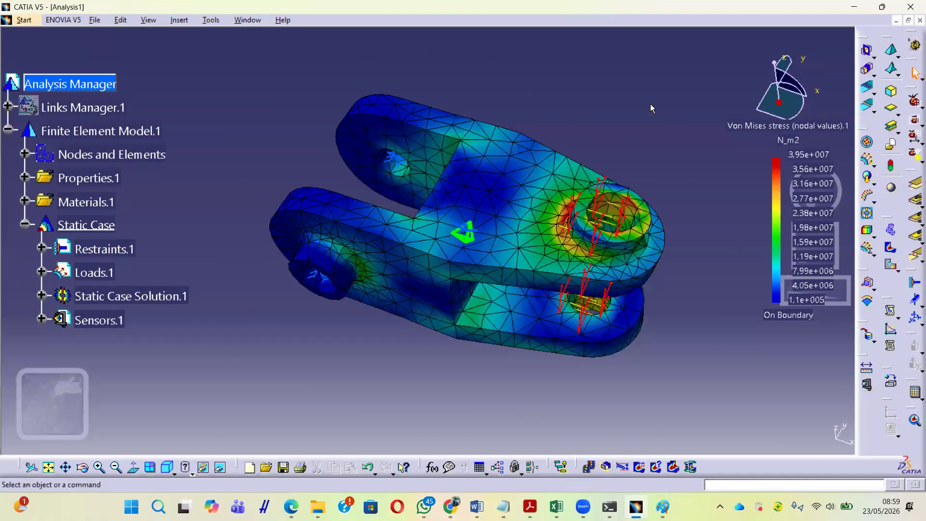
middle_click_drag(412, 361, 433, 335)
scroll(466, 246, "up", 2)
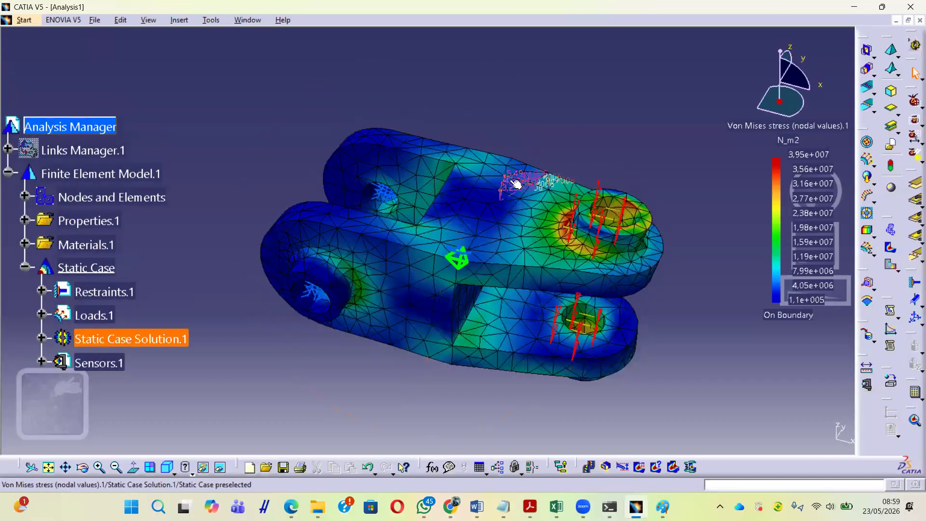
scroll(516, 184, "down", 2)
middle_click_drag(547, 144, 543, 192)
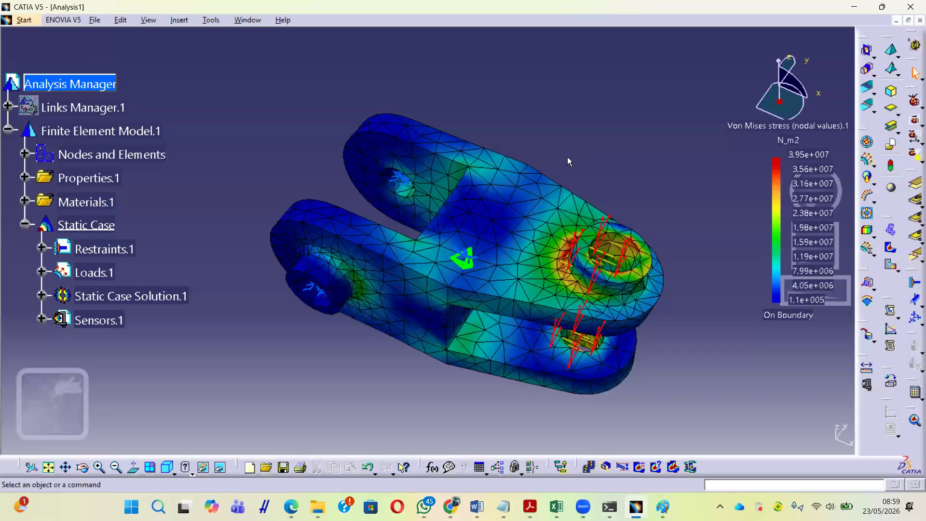
Step: Switch to Paint and sketch curved arrows beside the upper and lower fork bosses in the annotated clevis image
key("alt+Tab")
key("alt+Tab")
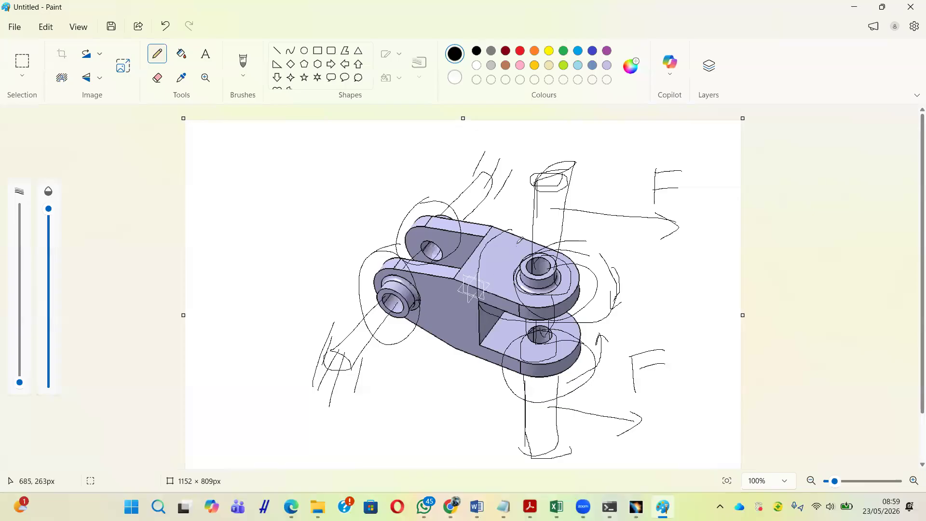
mouse_move(530, 238)
left_mouse_down()
mouse_move(540, 318)
mouse_move(555, 240)
mouse_move(600, 304)
left_mouse_up()
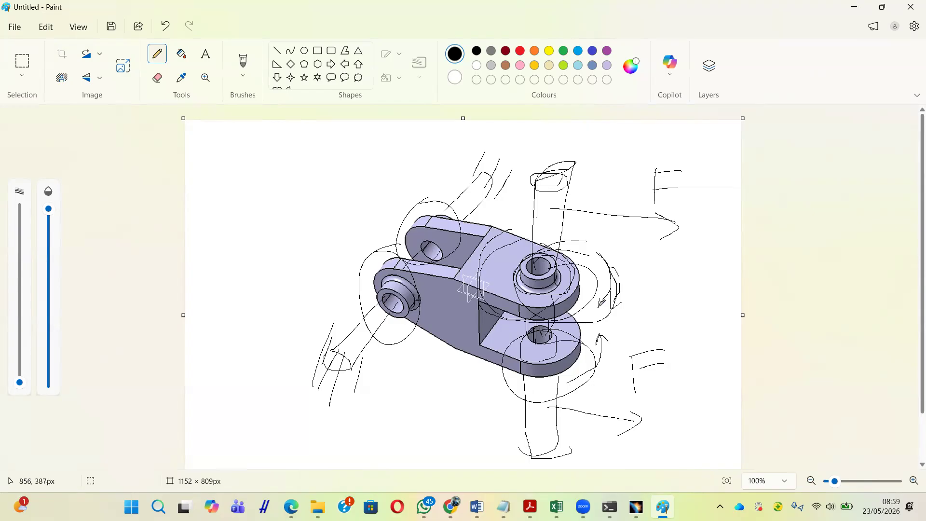
mouse_move(590, 381)
left_mouse_down()
mouse_move(610, 339)
mouse_move(615, 348)
left_mouse_up()
Step: Return to CATIA and examine the Von Mises stress around the fork bosses against the sketched load behaviour
key("alt+Tab")
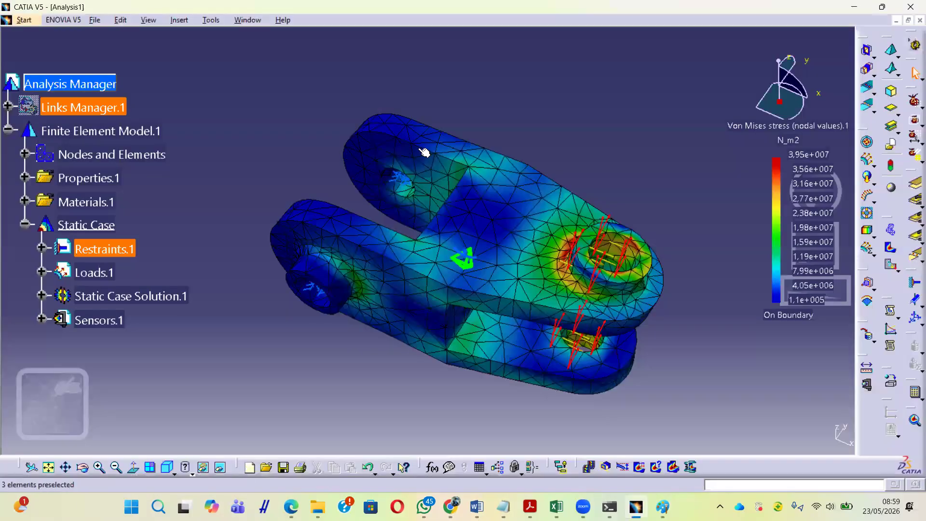
middle_click_drag(404, 365, 385, 328)
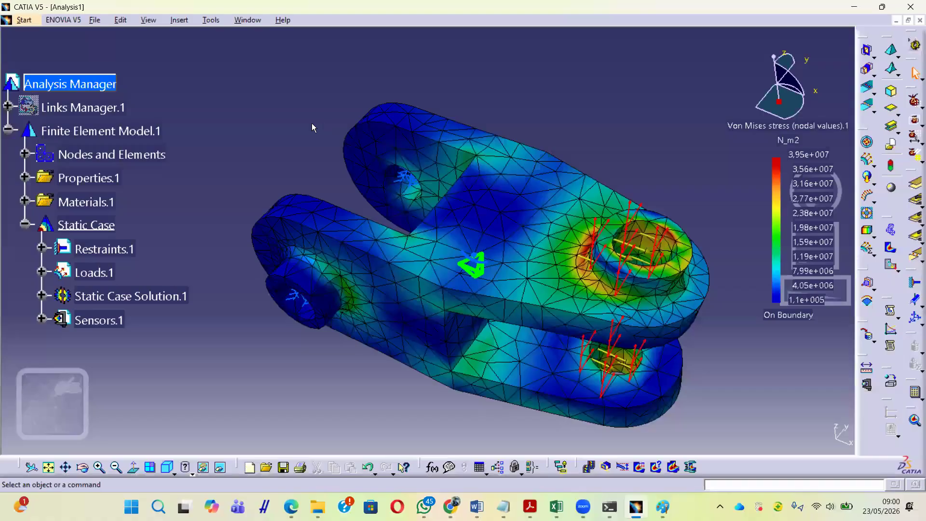
middle_click_drag(377, 384, 449, 300)
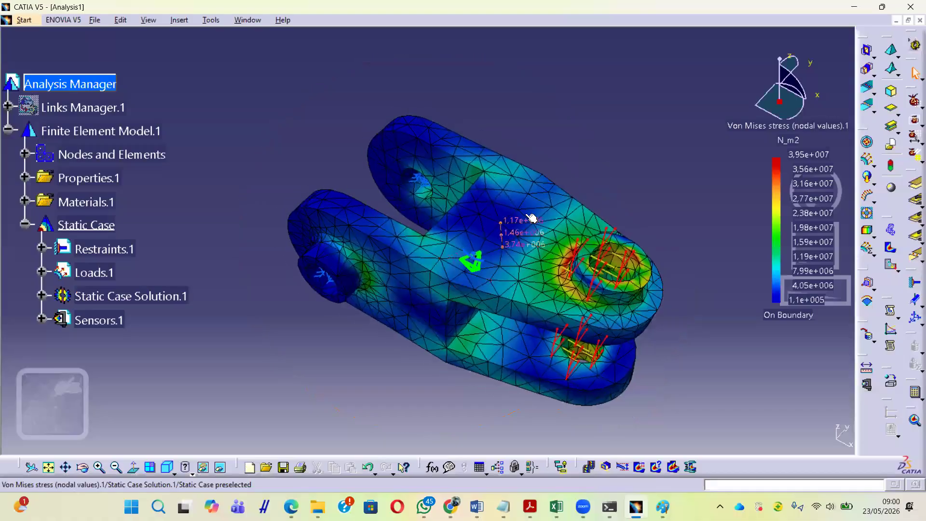